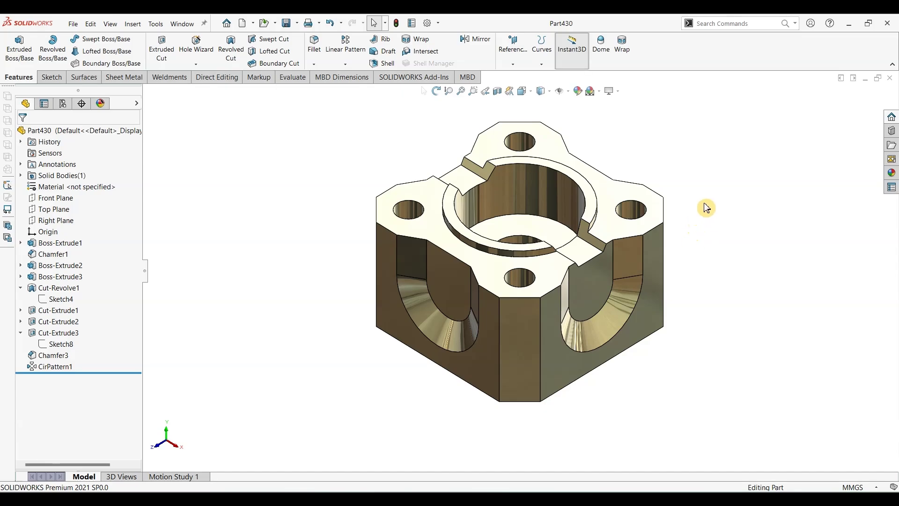
Examine the finished Part430 model from several sides and its dimensioned views in the PDF drawing
middle_drag(706, 208, 684, 210)
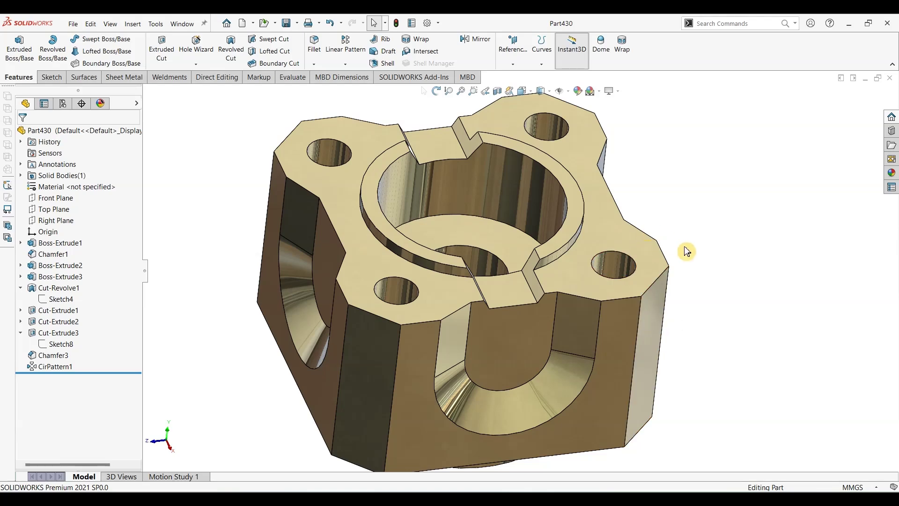
middle_drag(684, 251, 361, 296)
scroll(272, 263, up, 3)
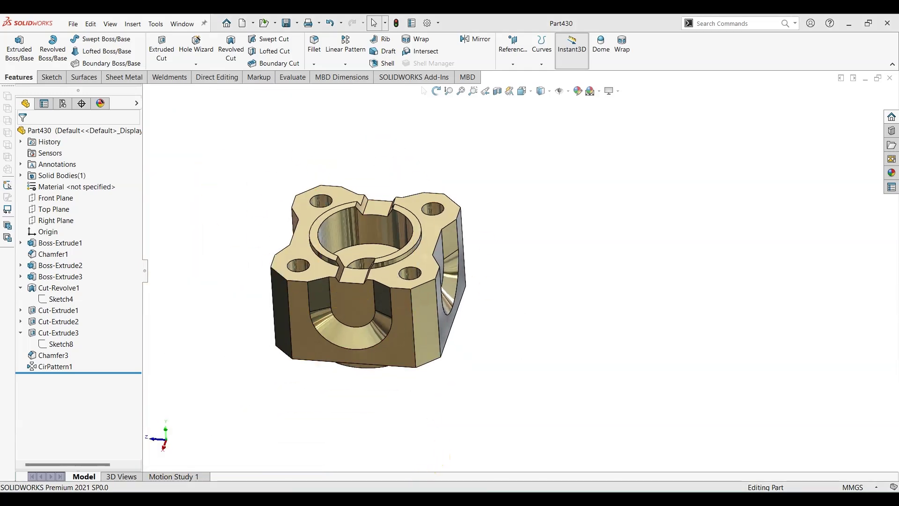
key(alt+Tab)
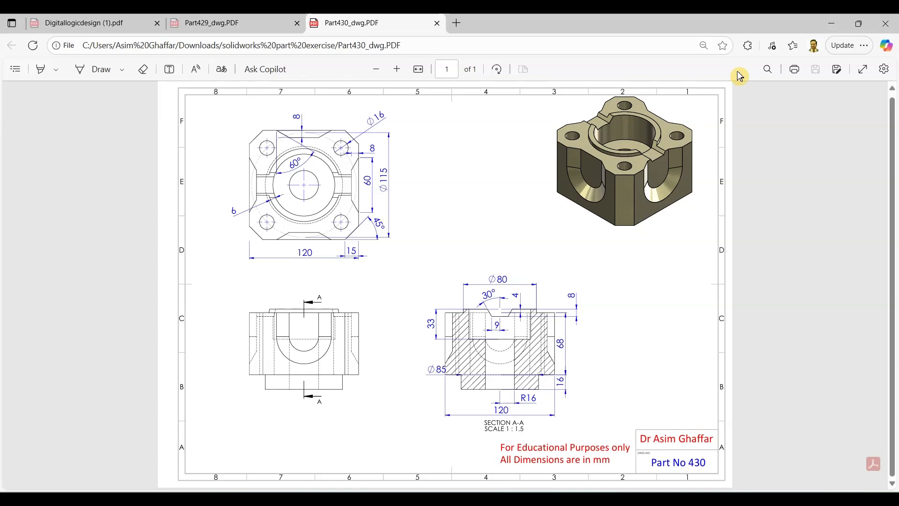
click(832, 23)
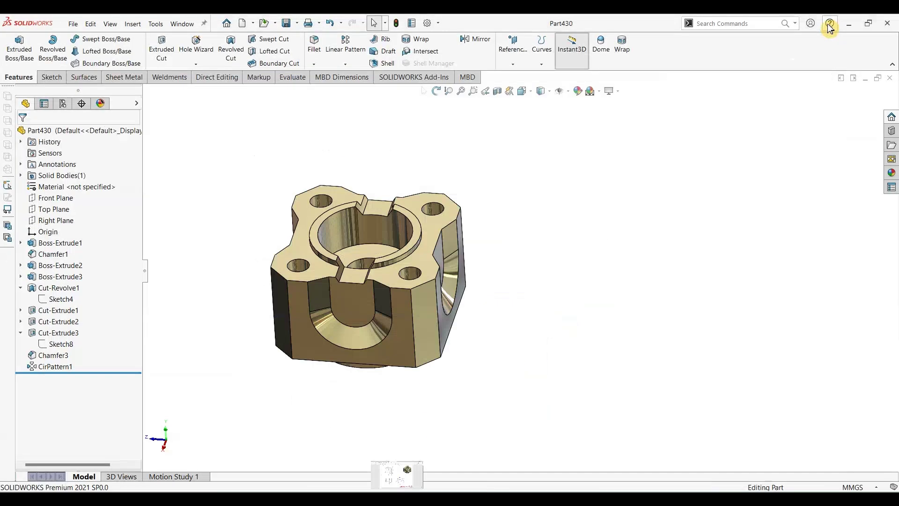
Create a new part document
click(73, 23)
click(77, 40)
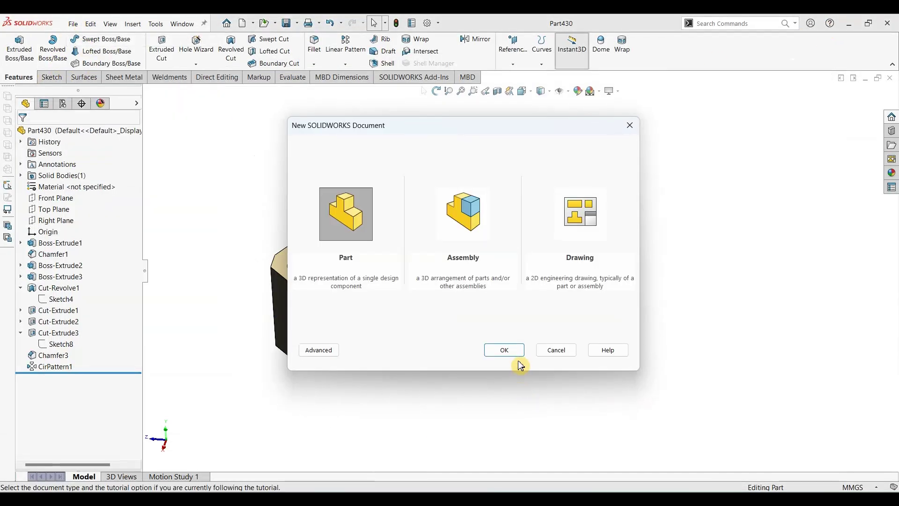
click(505, 350)
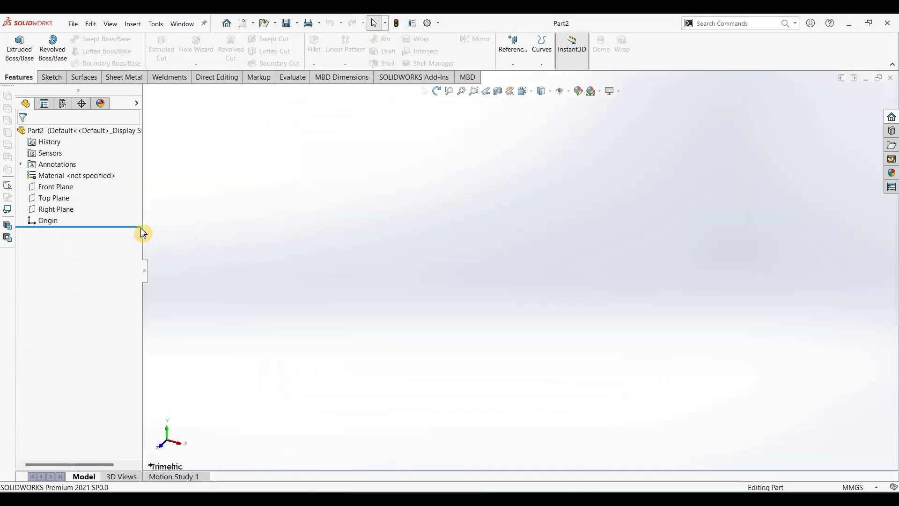
Sketch a center rectangle about 151 by 142 mm on the Top Plane, centred on the origin
click(54, 198)
click(51, 78)
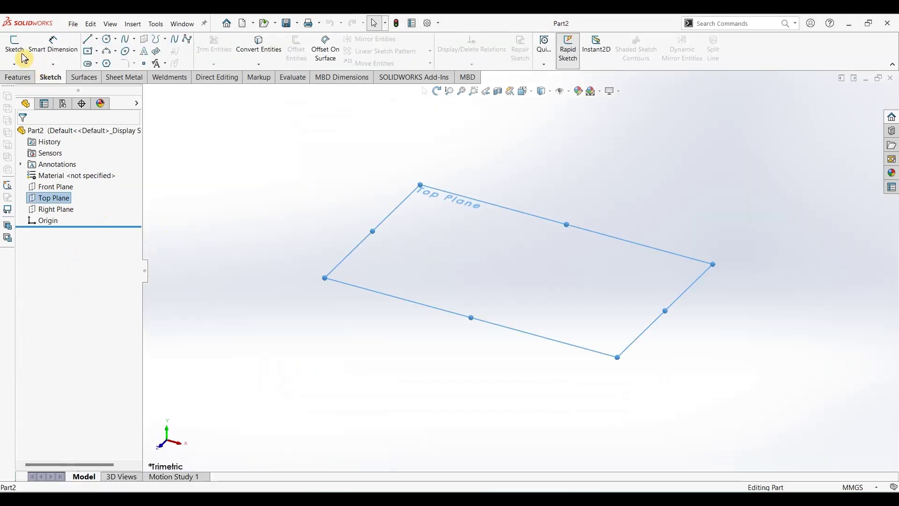
click(17, 49)
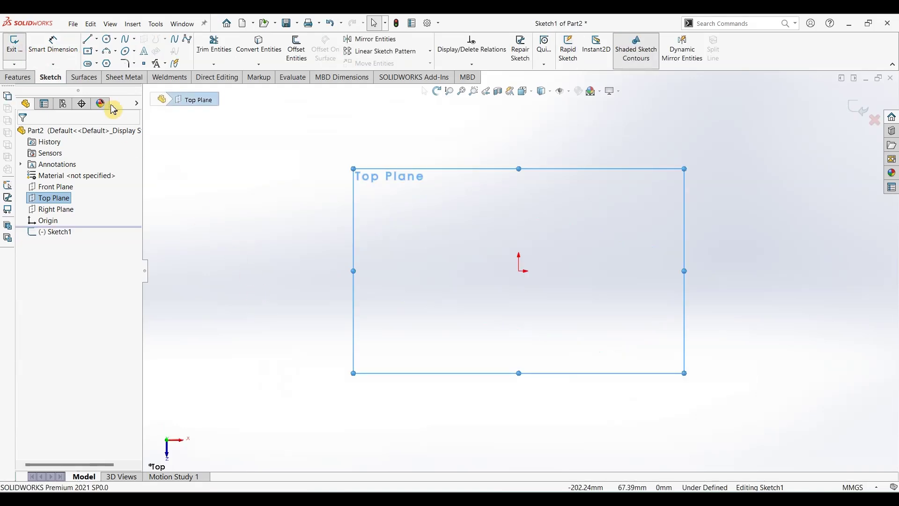
key(r)
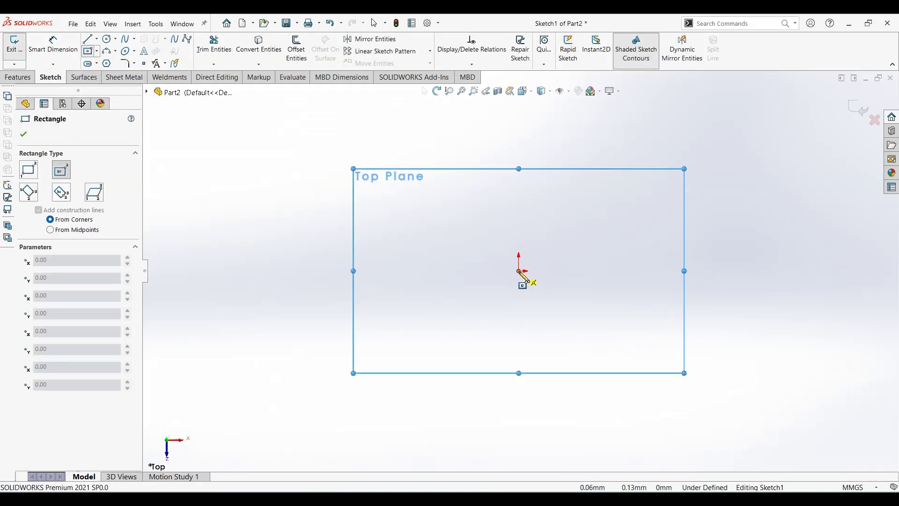
click(519, 271)
click(660, 139)
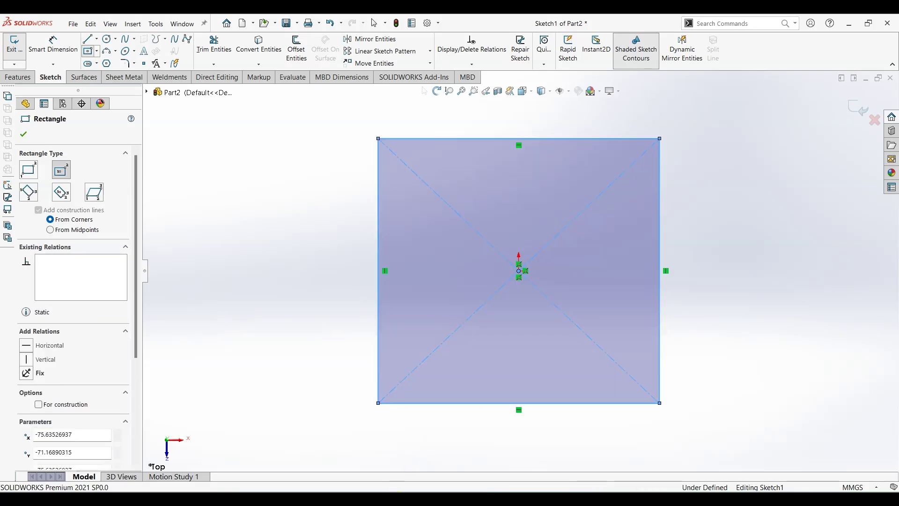
Dimension the rectangle's height and width at 120 mm each, following the PDF drawing
click(380, 489)
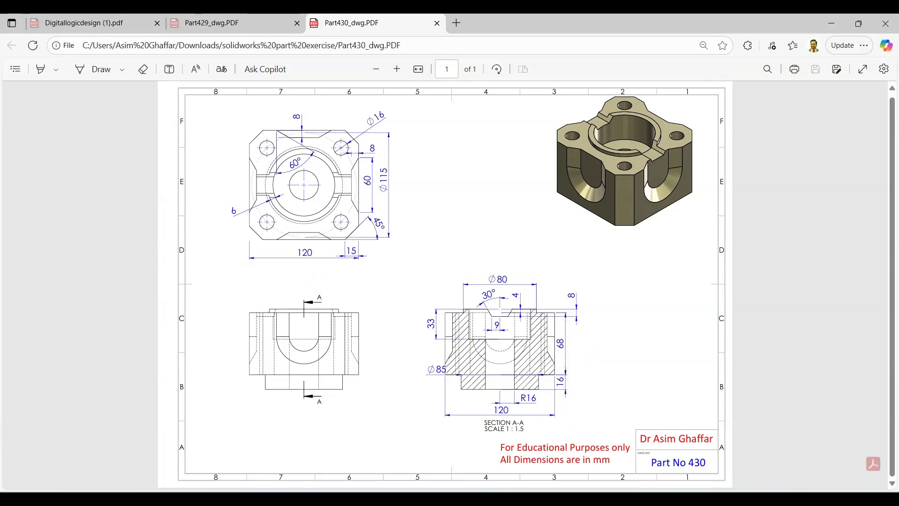
click(831, 24)
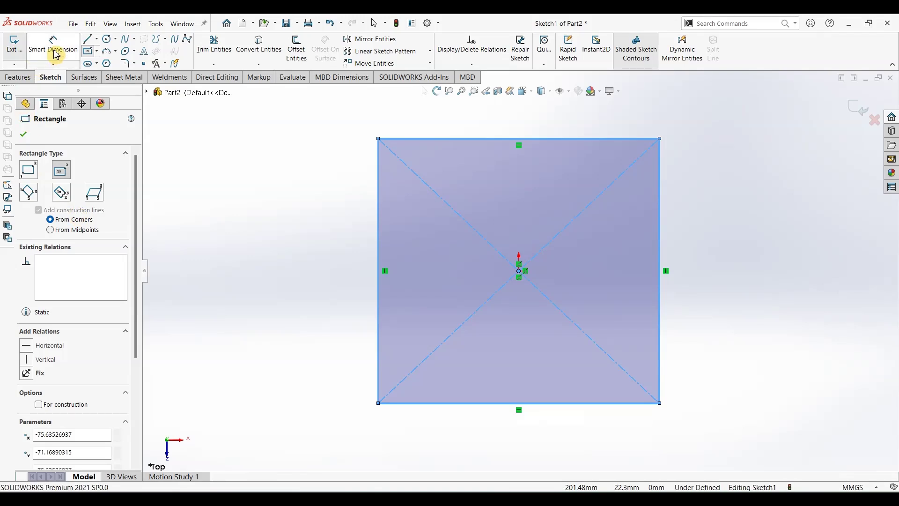
click(55, 55)
click(378, 237)
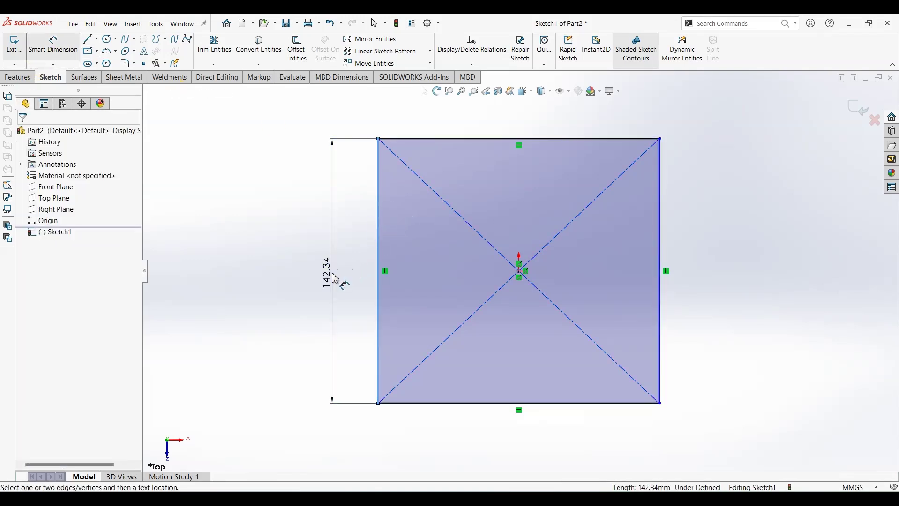
click(335, 279)
text(120)
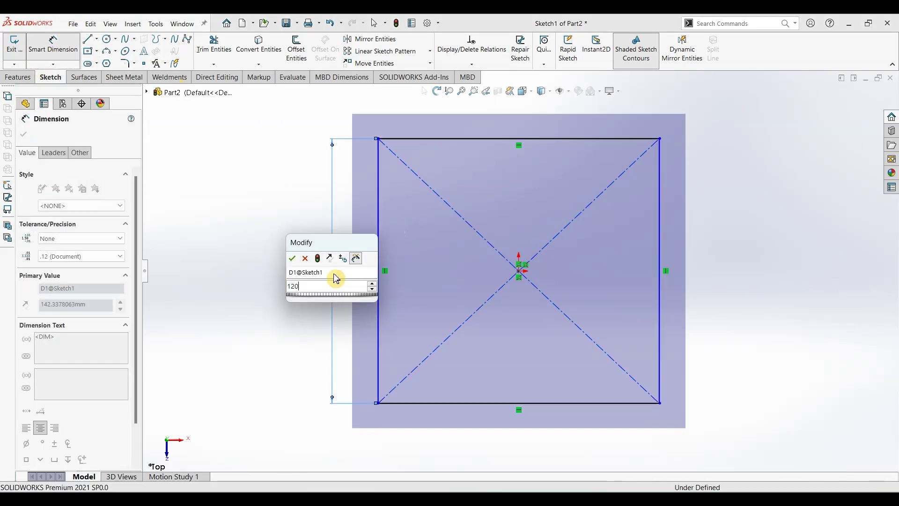
key(Return)
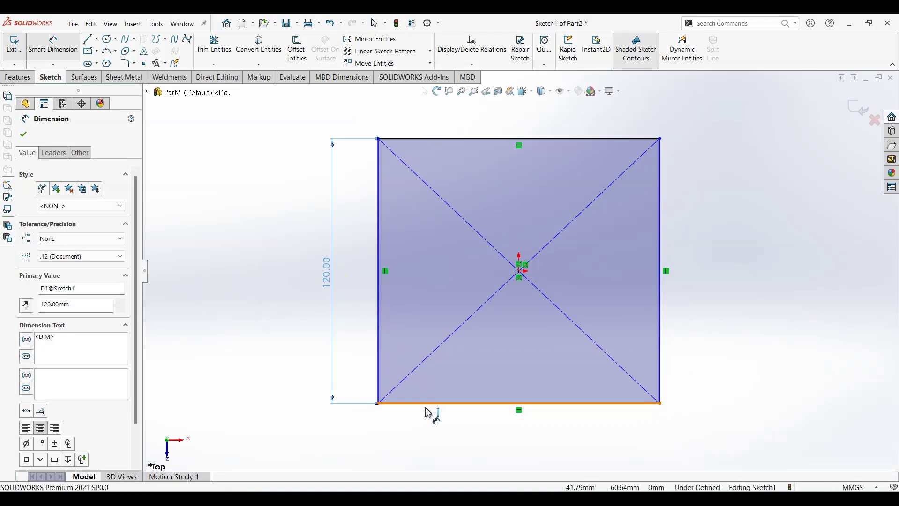
click(427, 403)
click(458, 437)
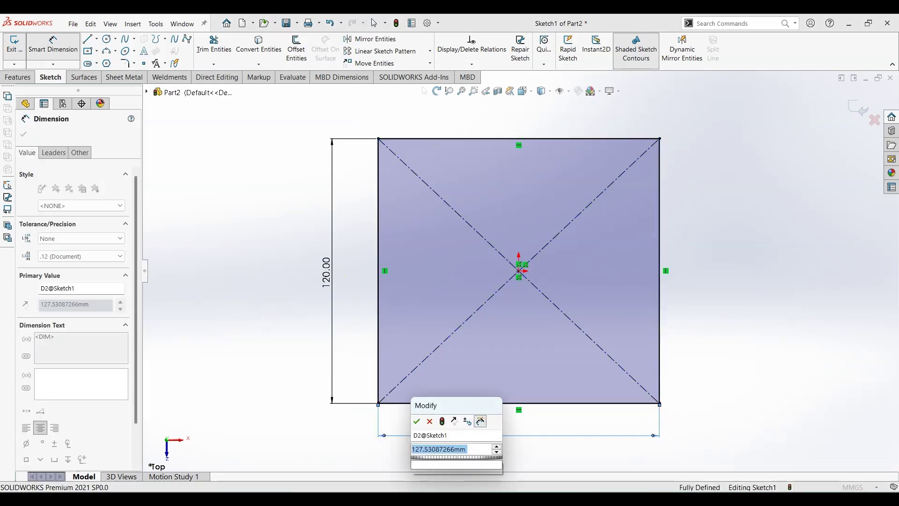
text(120)
key(Return)
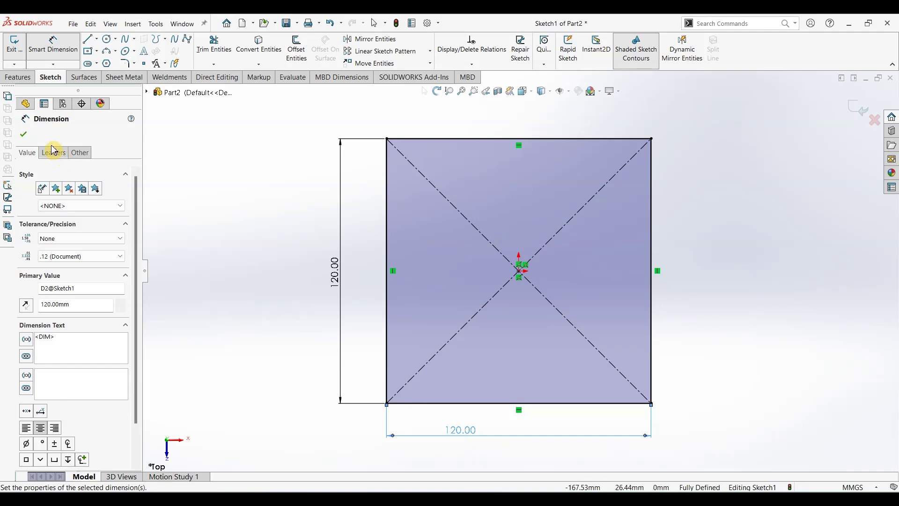
Extrude the square sketch as a blind boss with a depth of 68 mm, taken from the PDF drawing
click(22, 80)
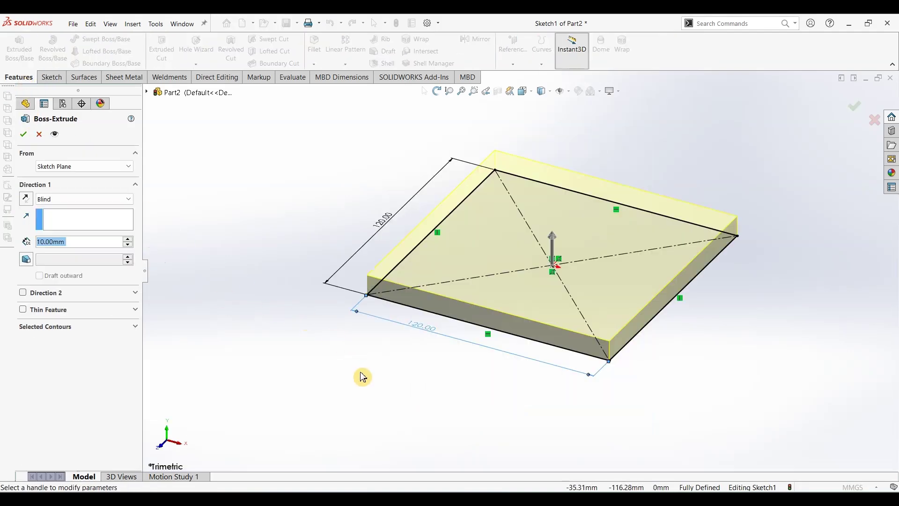
key(alt+Tab)
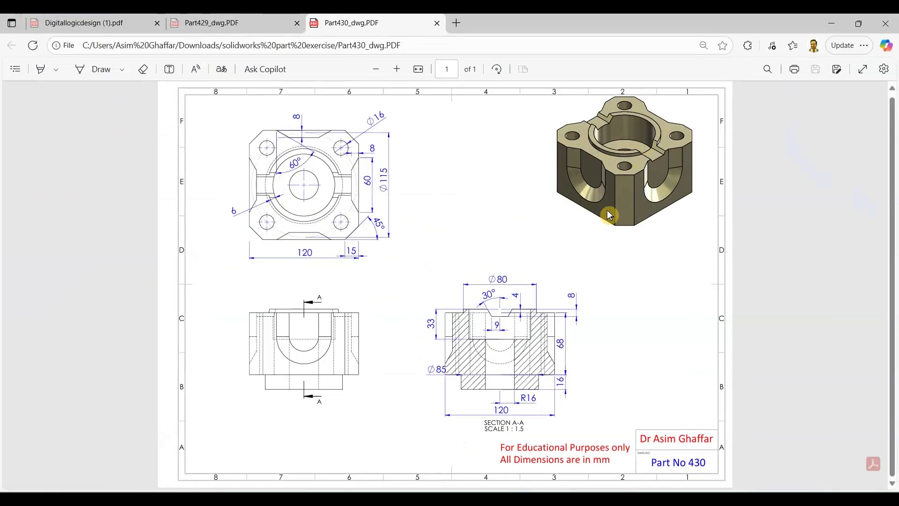
click(831, 26)
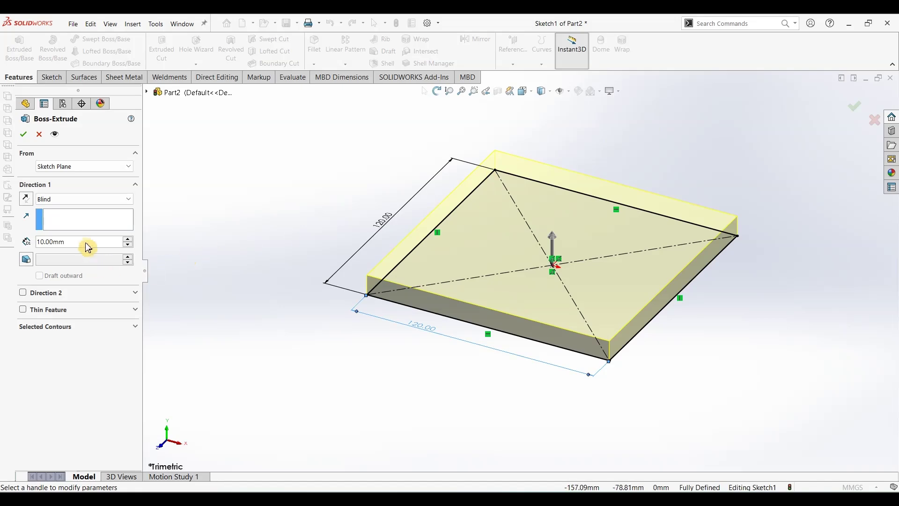
double_click(42, 240)
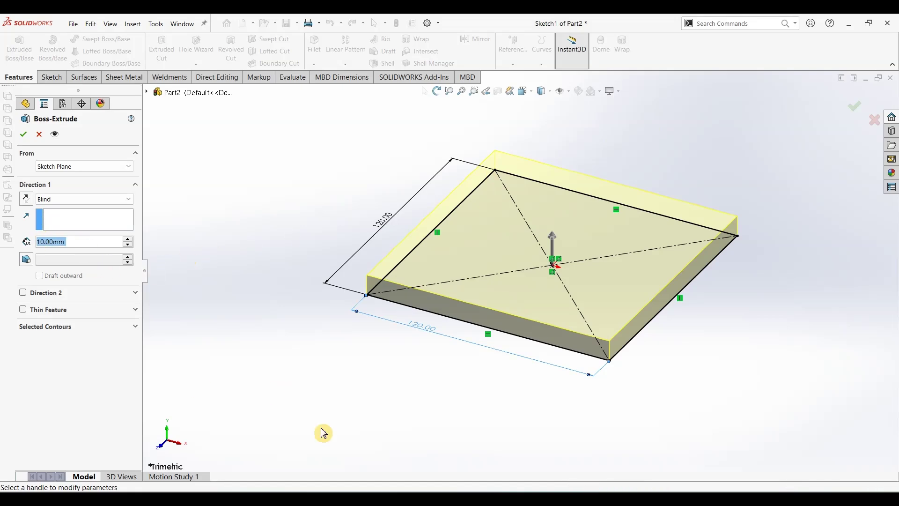
key(alt+Tab)
key(alt+Tab)
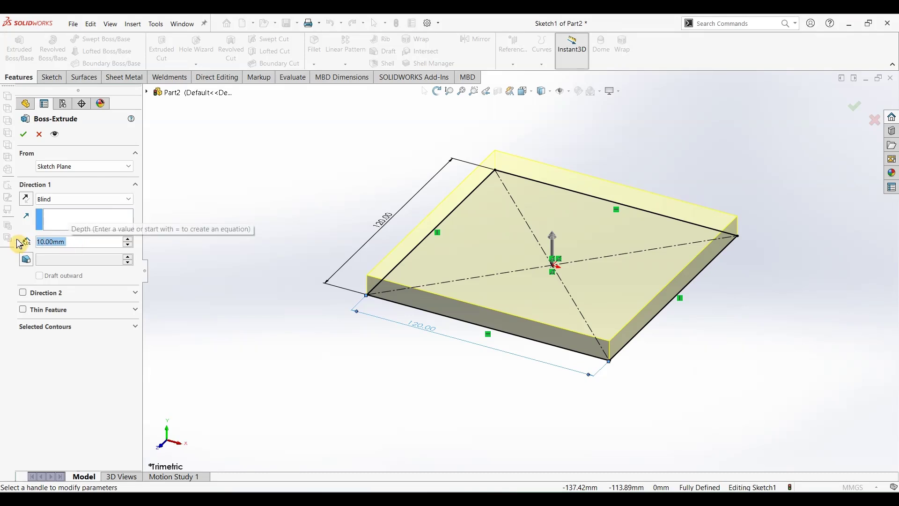
text(68)
key(Return)
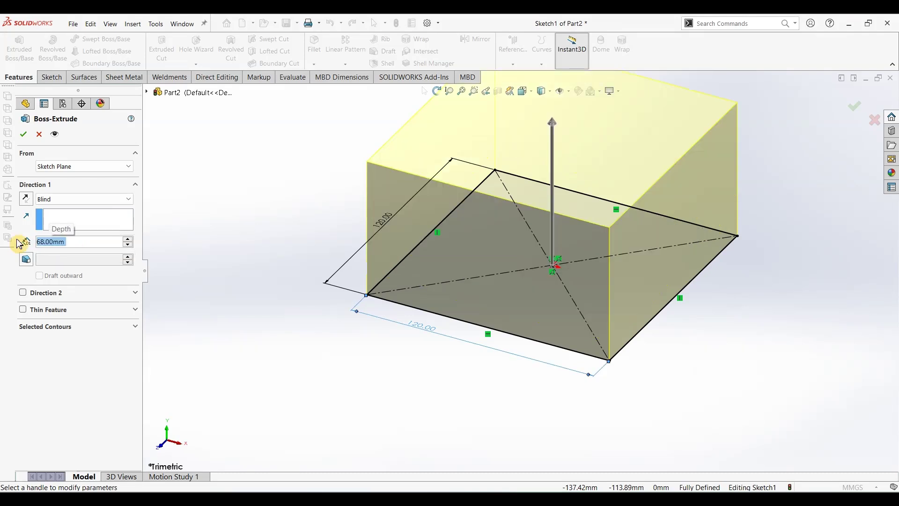
click(23, 134)
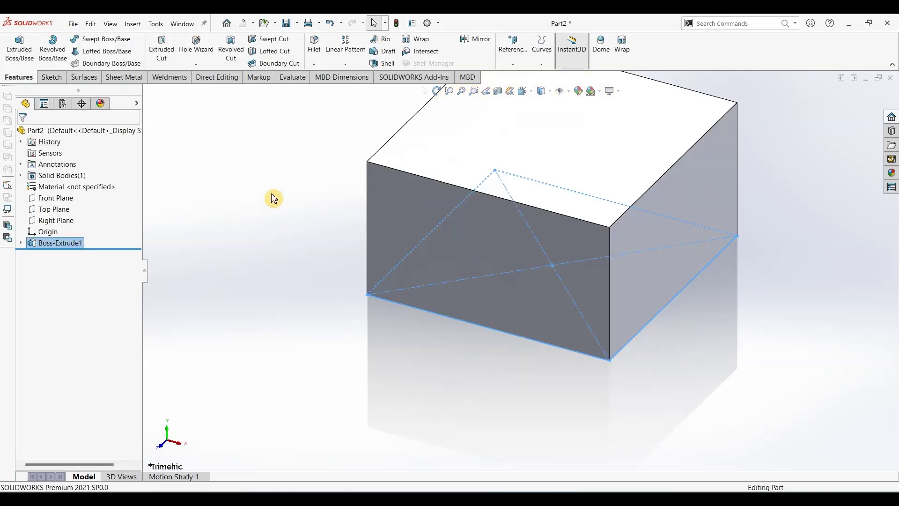
click(277, 180)
Chamfer the block's four vertical corner edges with a 15 mm distance and a 45° angle, as given in the PDF drawing
key(alt+Tab)
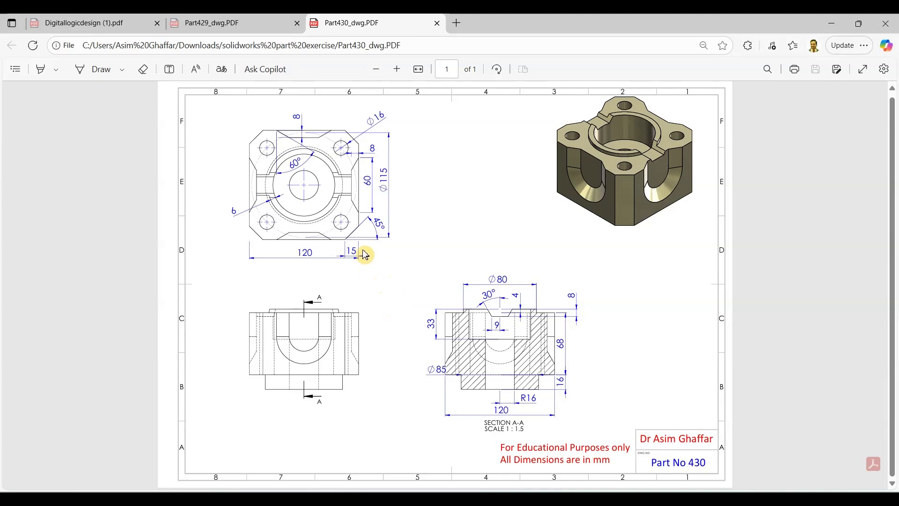
key(alt+Tab)
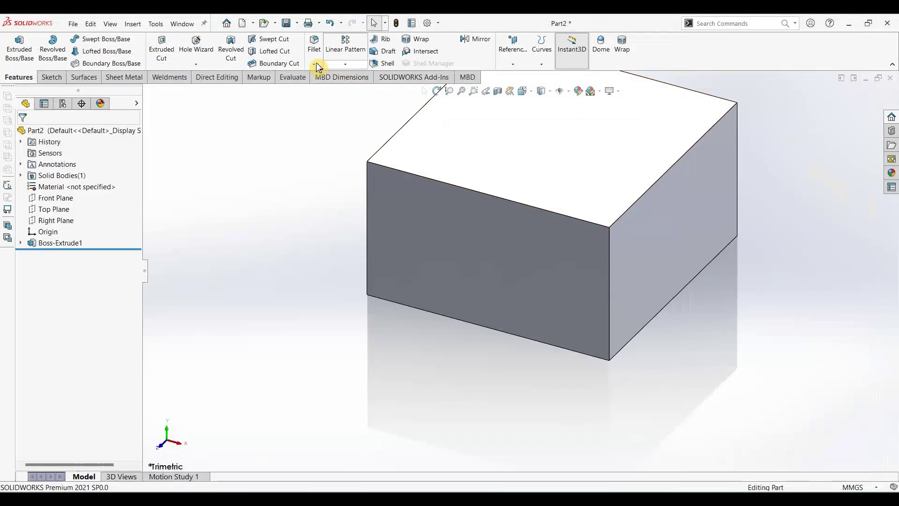
click(313, 64)
click(122, 323)
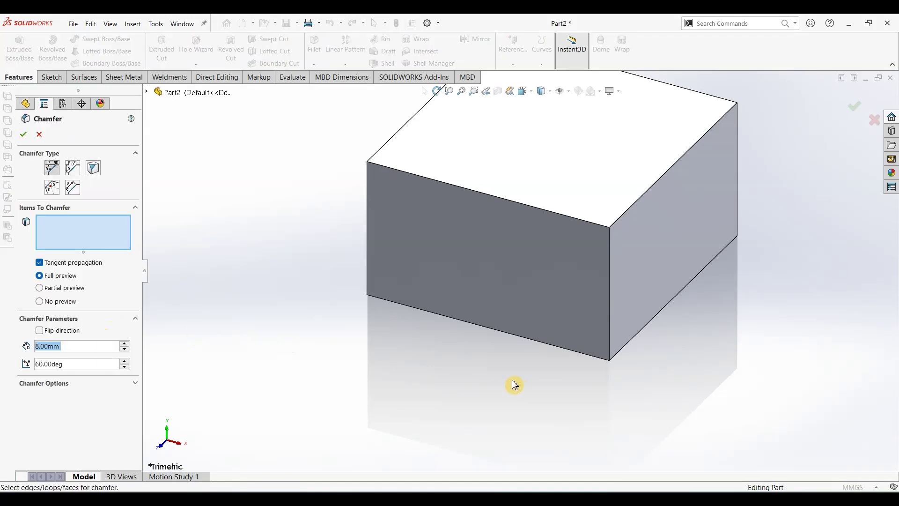
text(15)
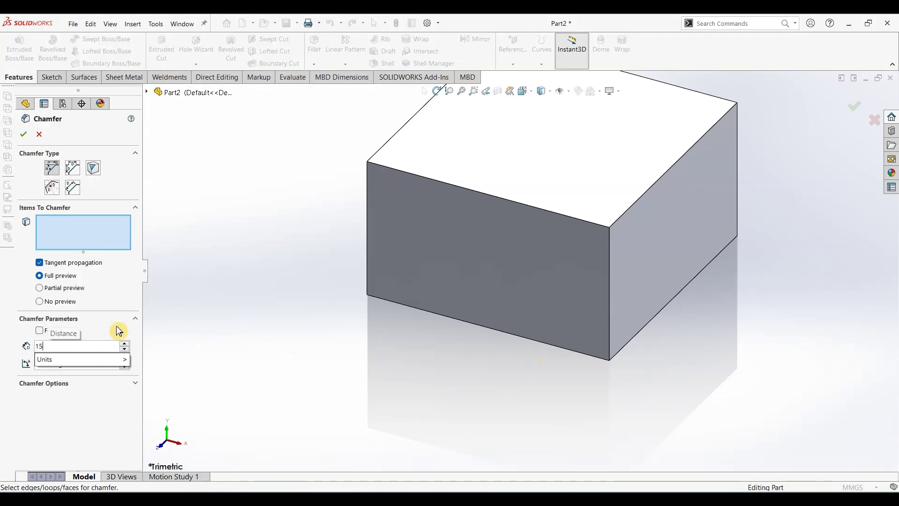
key(Tab)
text(45)
key(Return)
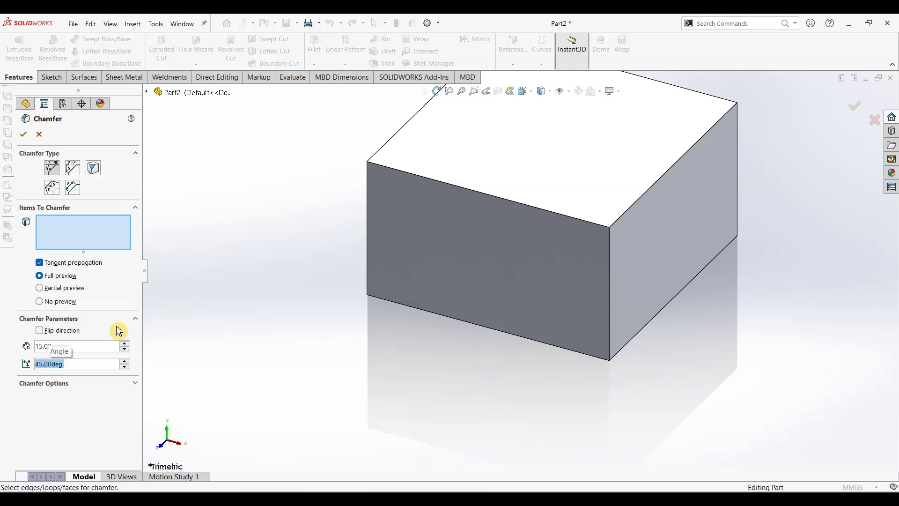
click(608, 282)
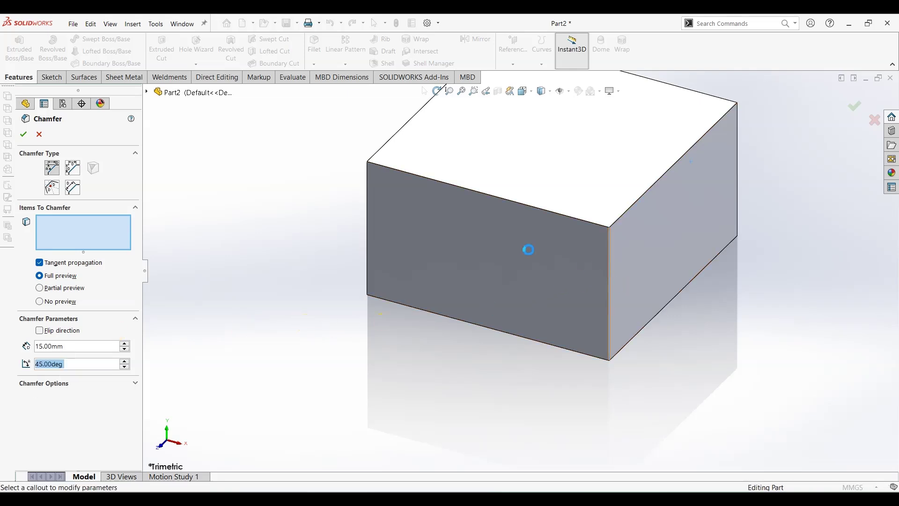
click(367, 219)
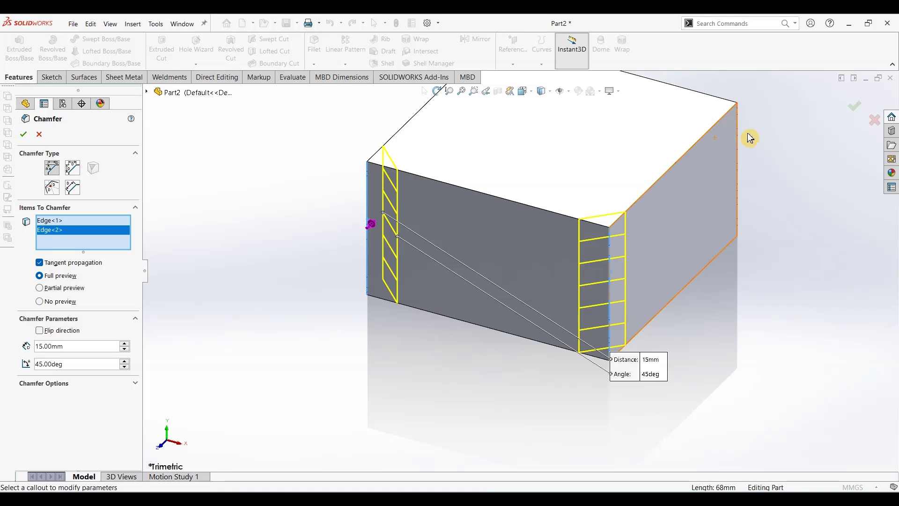
click(738, 141)
scroll(441, 211, up, 3)
middle_drag(442, 211, 491, 177)
click(491, 179)
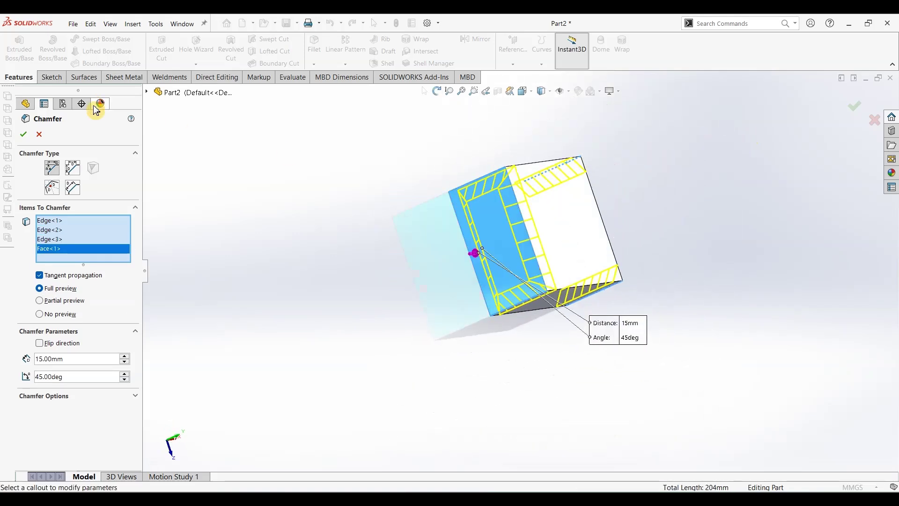
click(497, 218)
click(481, 177)
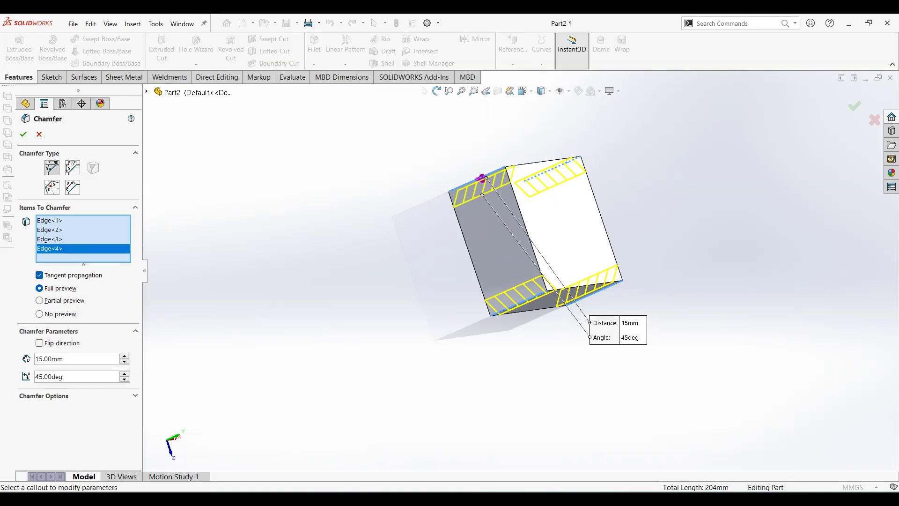
click(24, 136)
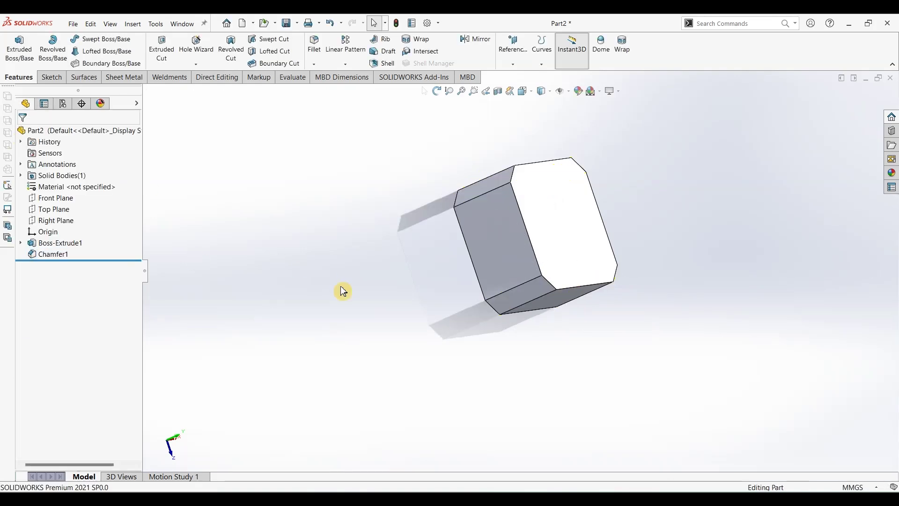
key(ctrl+7)
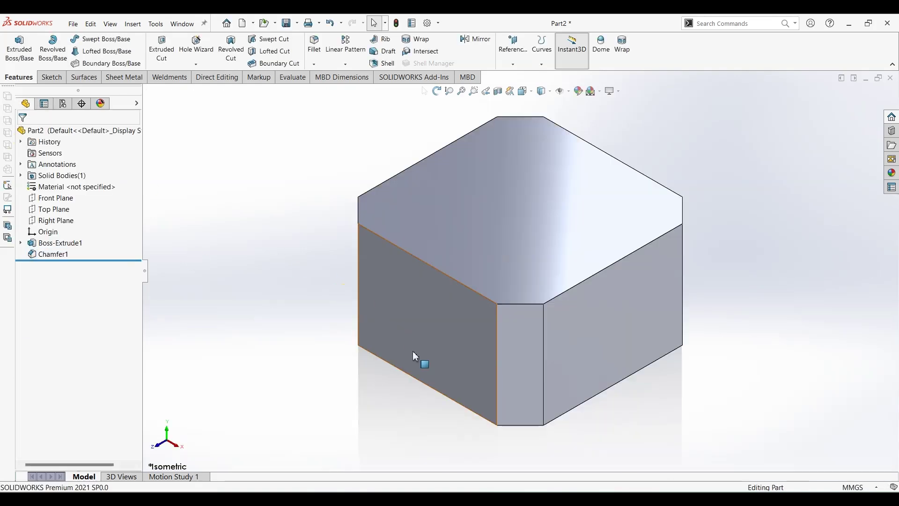
Consult the PDF drawing, then sketch a circle about 14.6 mm in diameter on the block's top face, near its upper-right corner chamfer
key(alt+Tab)
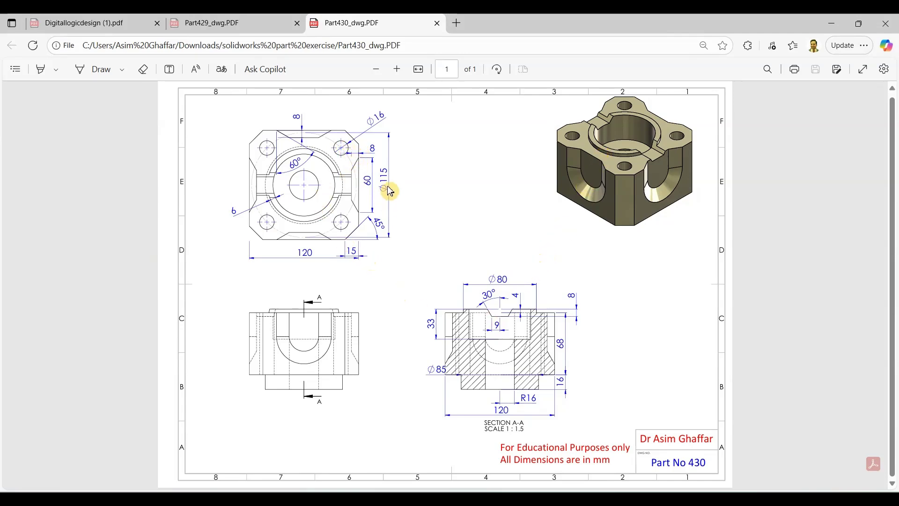
key(alt+Tab)
click(457, 220)
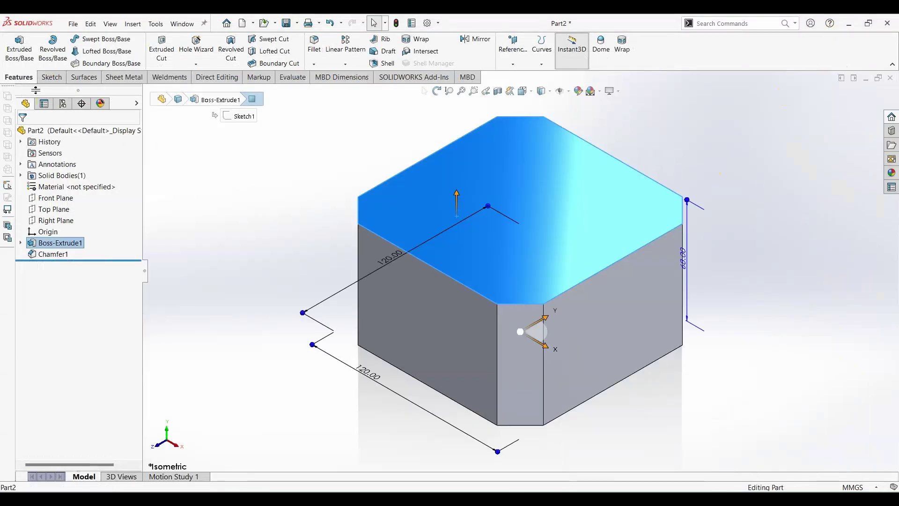
click(47, 75)
click(14, 44)
click(107, 39)
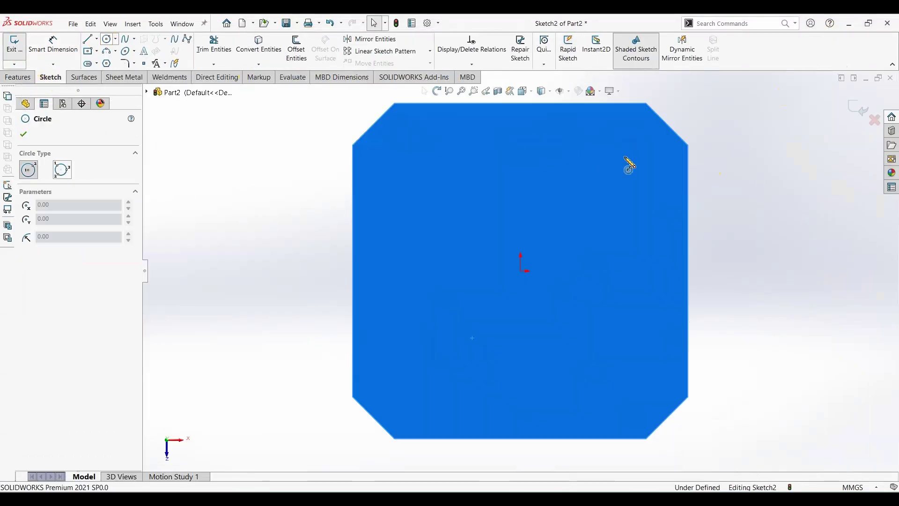
click(630, 153)
click(651, 143)
key(Escape)
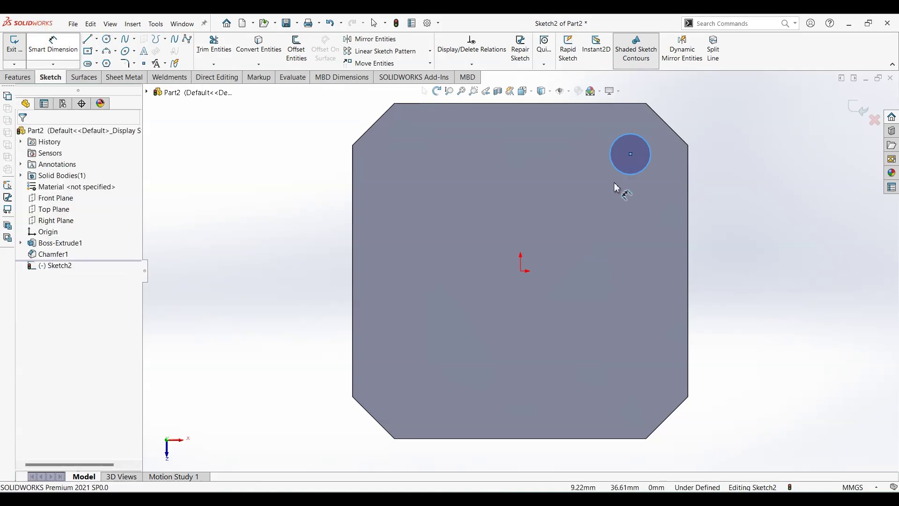
Dimension the small corner circle's diameter at 16 mm
click(650, 147)
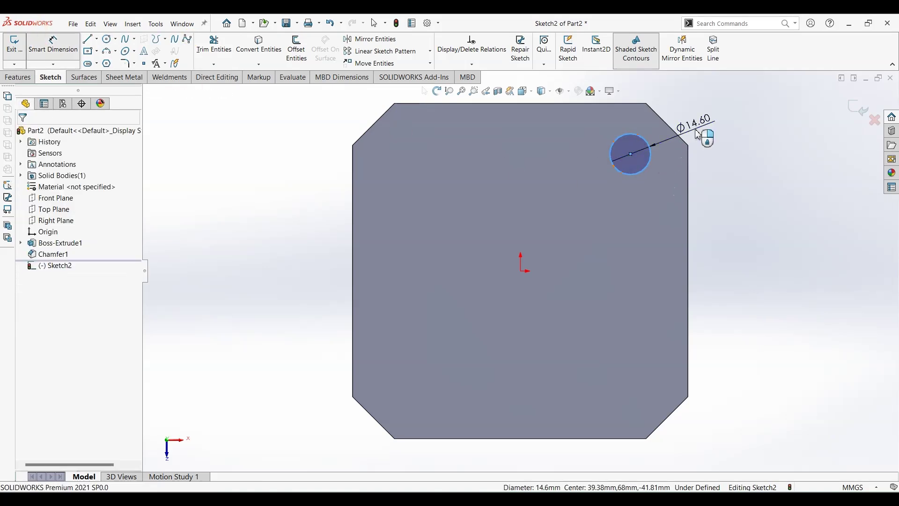
click(697, 135)
text(16)
key(Return)
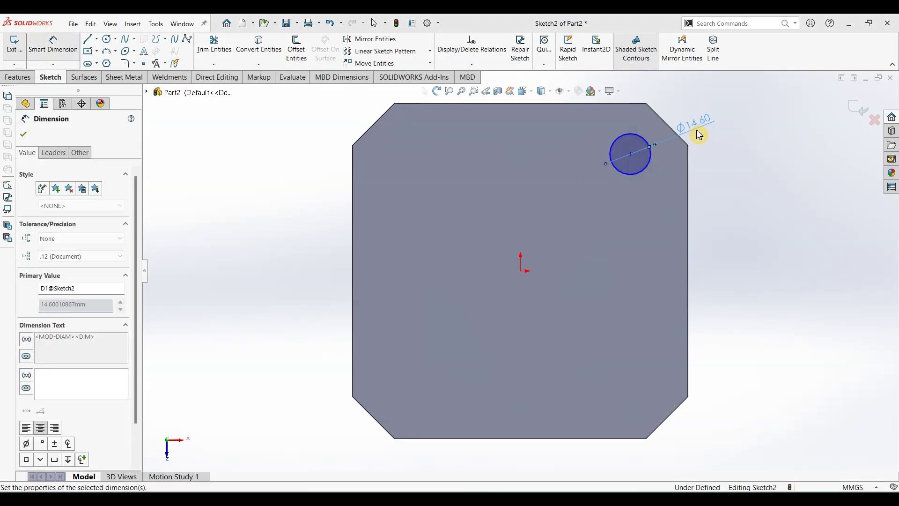
Draw a construction circle centred on the origin and passing through the small circle's centre, with a radius of about 57.4 mm
click(107, 39)
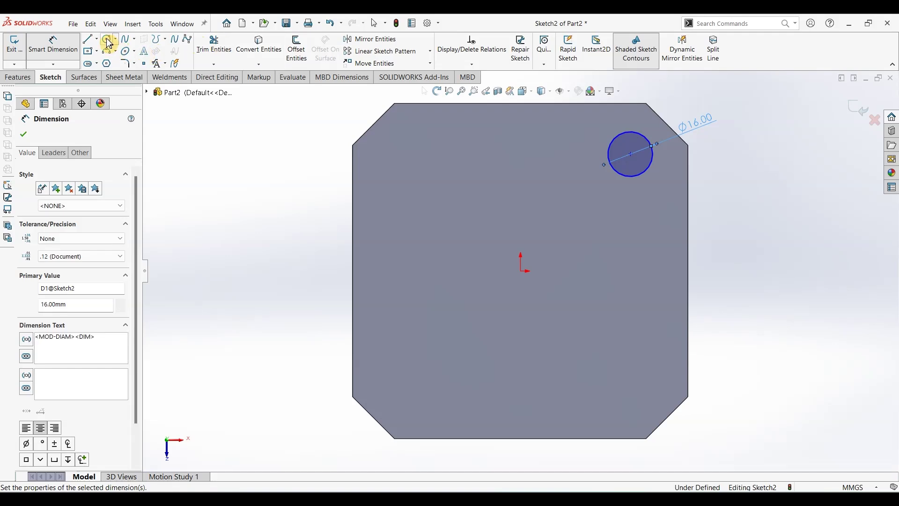
click(521, 271)
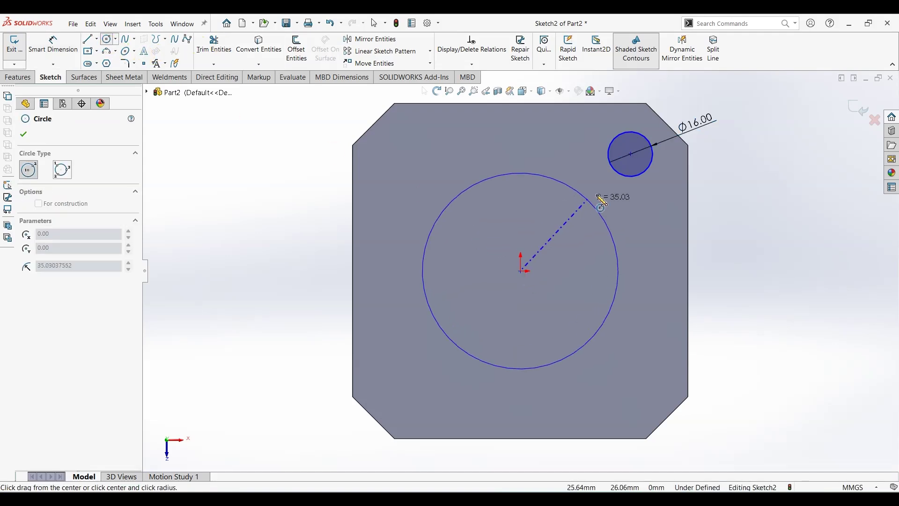
click(630, 153)
click(39, 321)
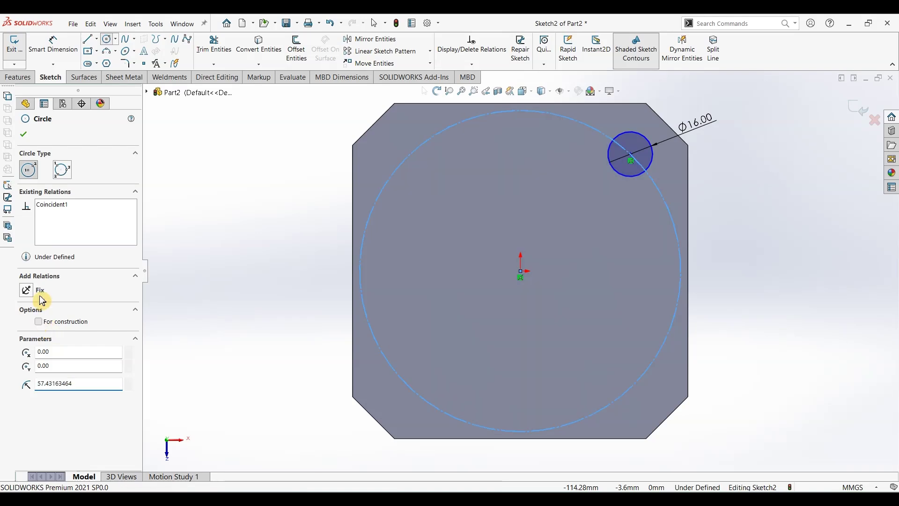
click(23, 134)
Dimension the construction circle's diameter at 115 mm
click(55, 50)
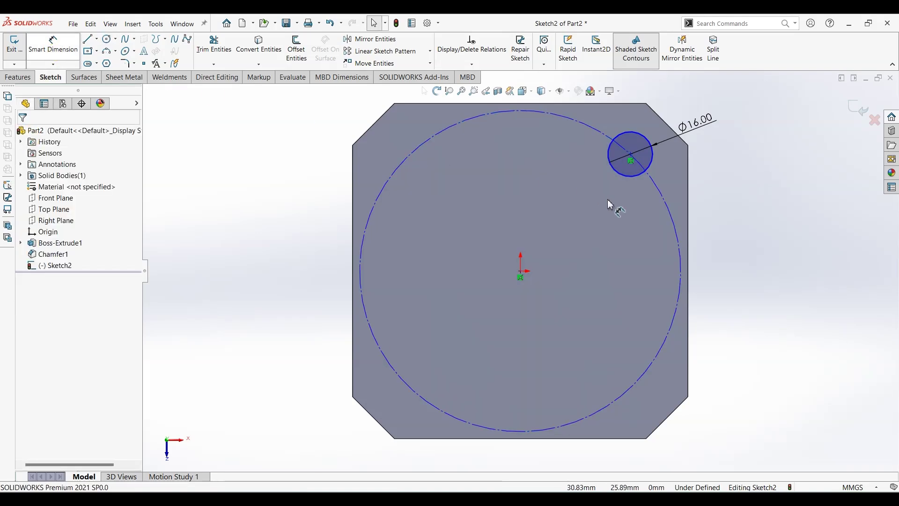
click(681, 231)
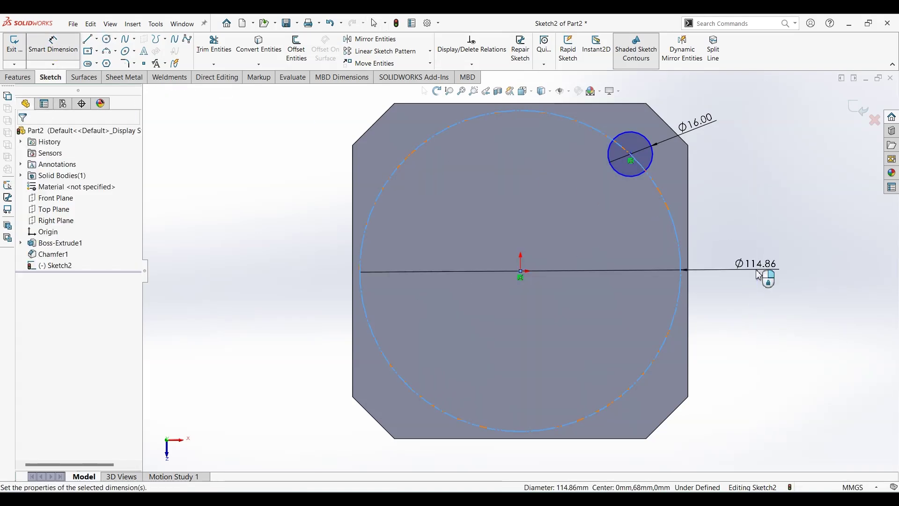
click(759, 275)
text(115)
key(Return)
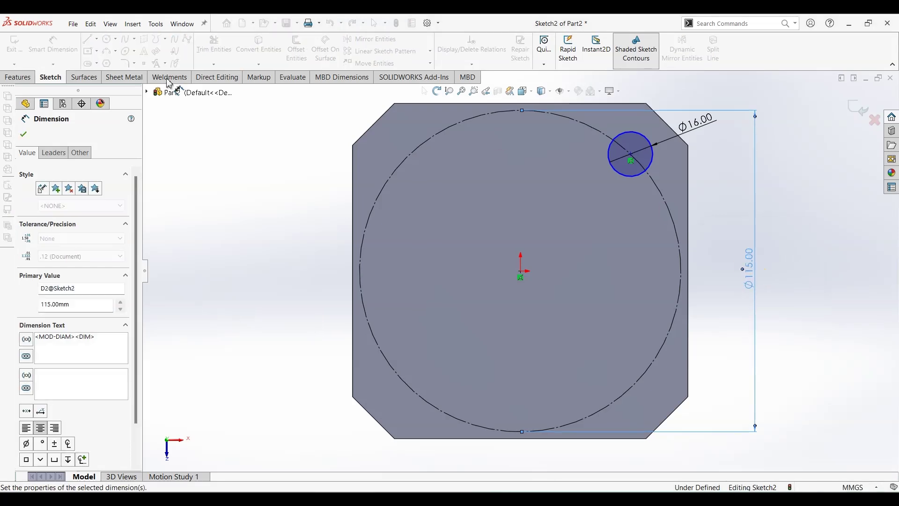
Draw centerlines from the small circle's centre to the origin and from the origin horizontally to the construction circle
click(96, 38)
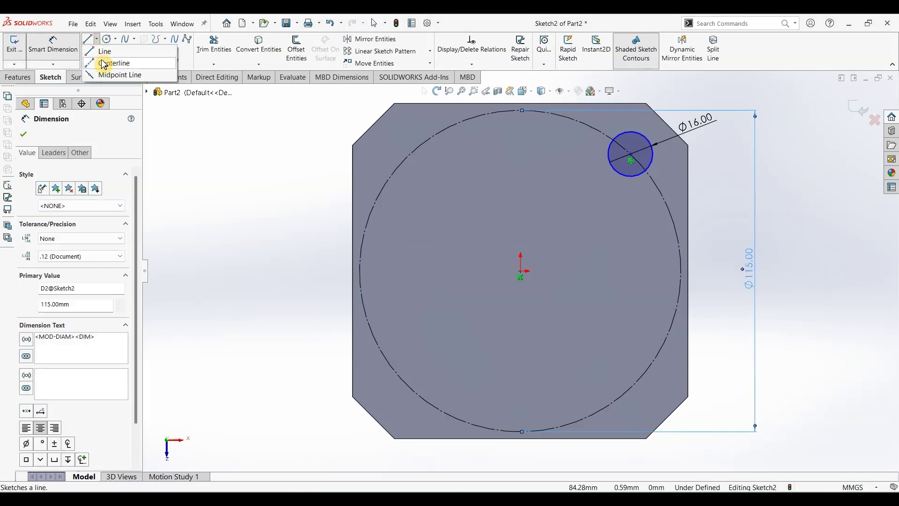
click(108, 61)
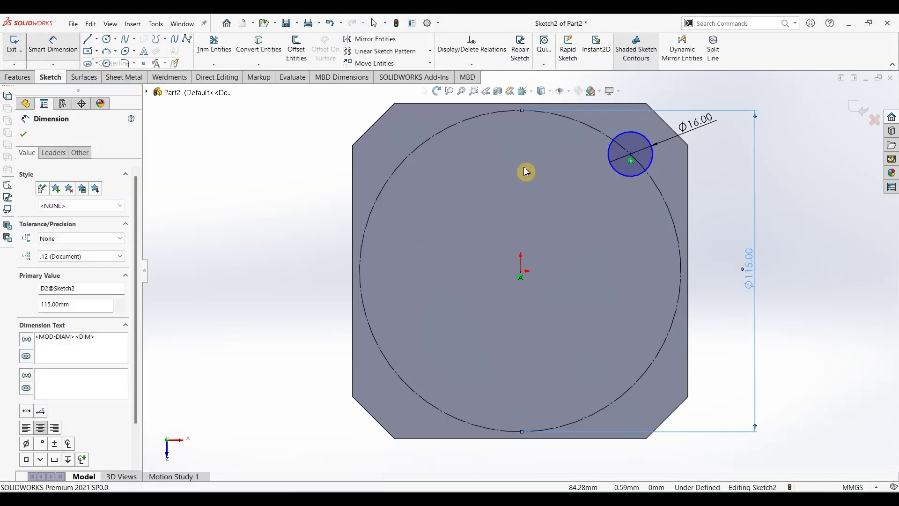
click(630, 156)
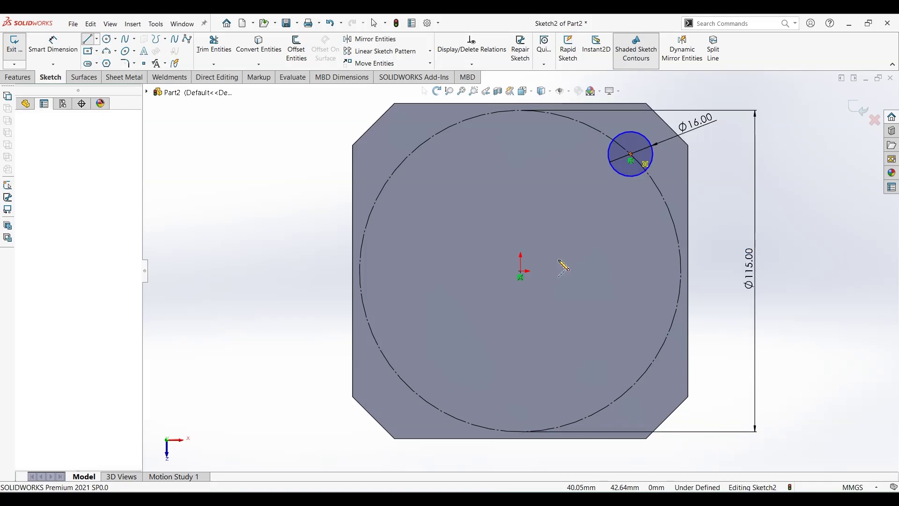
click(520, 272)
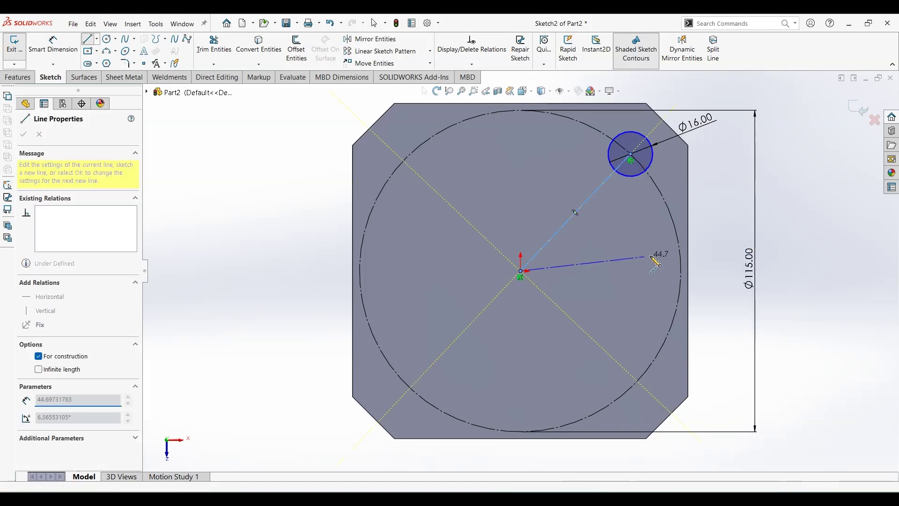
click(681, 271)
Dimension the angle between the slanted and the horizontal centerline at 45°
click(53, 45)
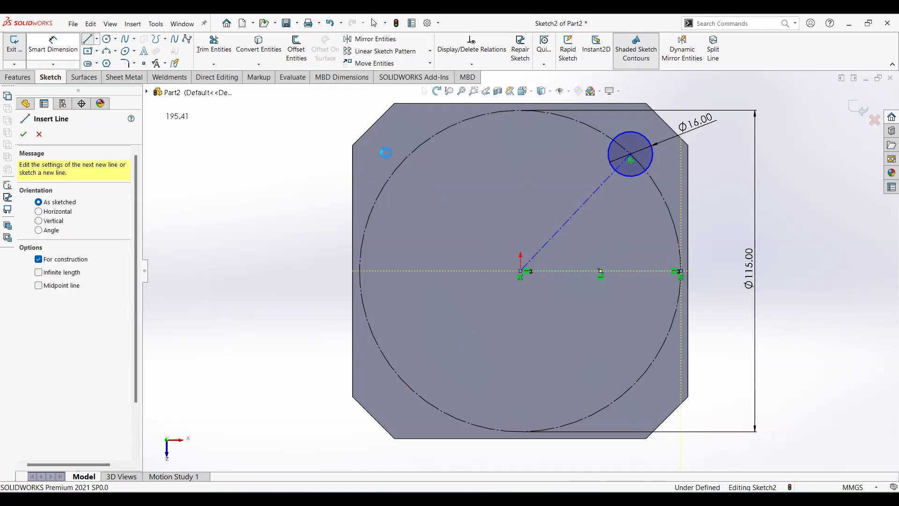
click(575, 213)
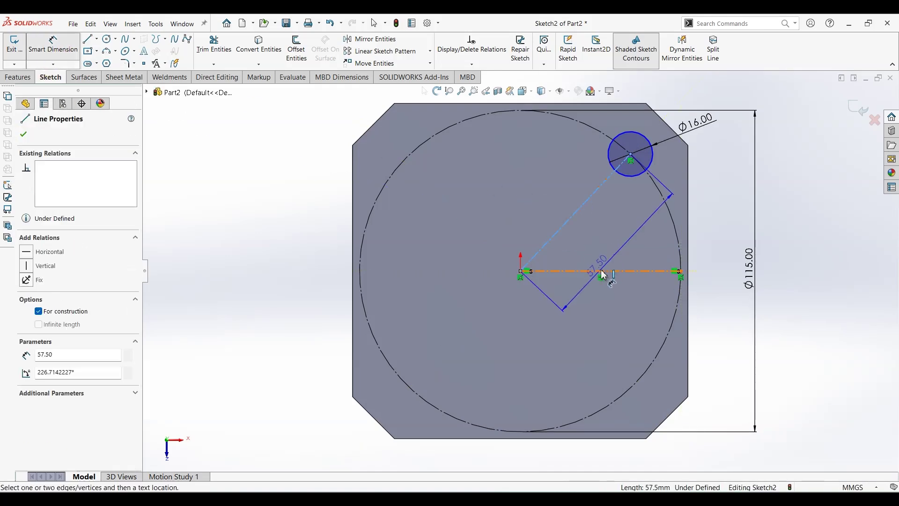
click(602, 271)
click(605, 253)
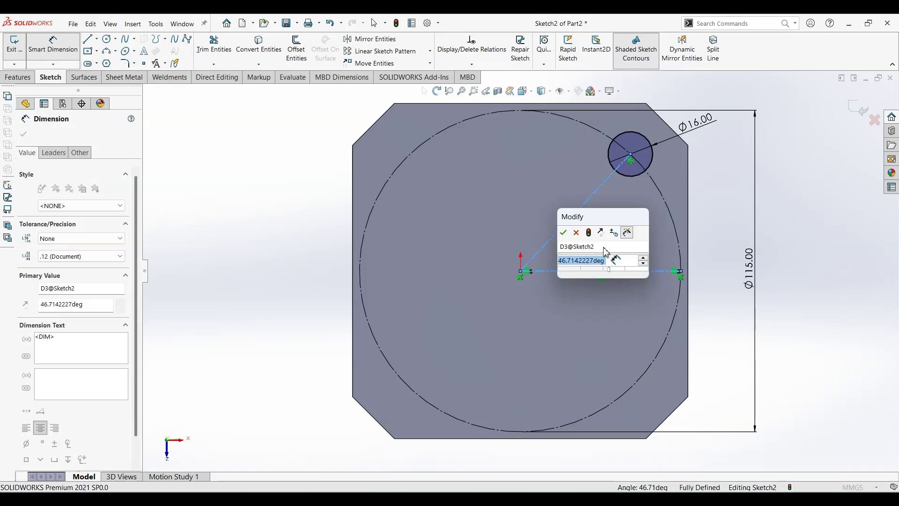
click(588, 222)
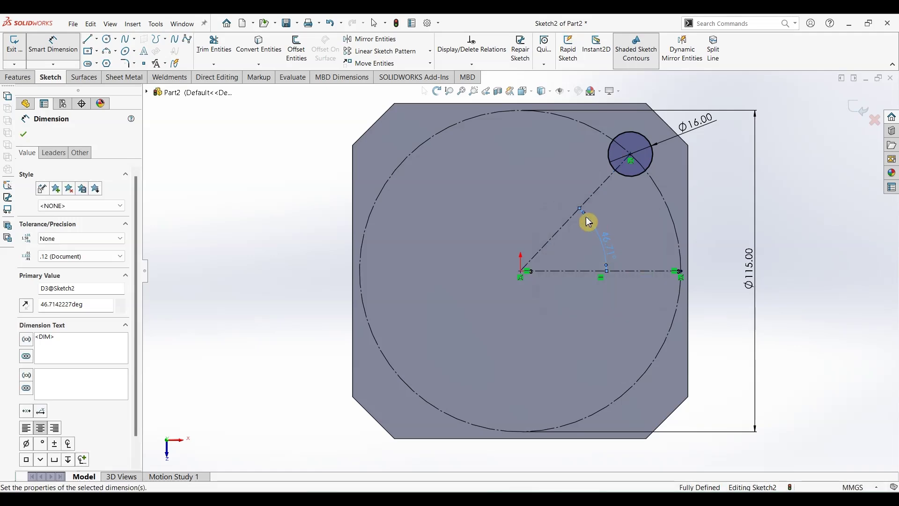
click(431, 53)
click(430, 54)
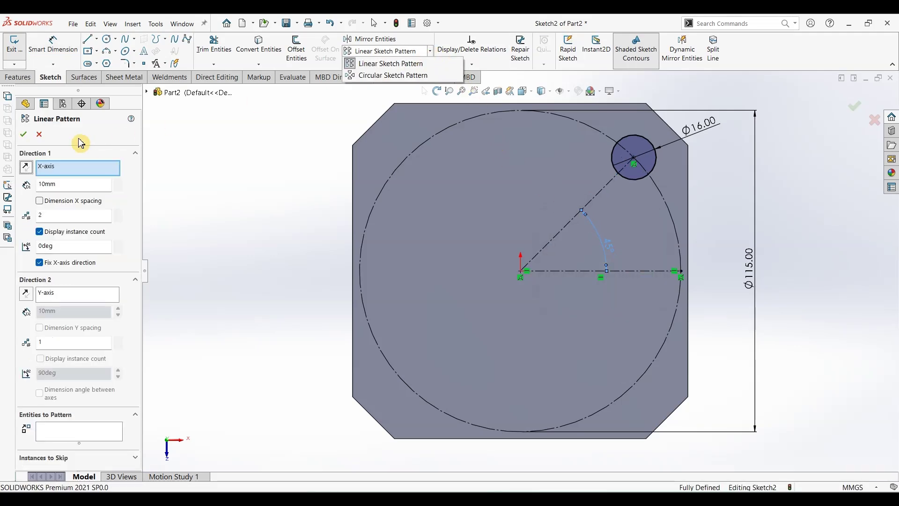
click(42, 140)
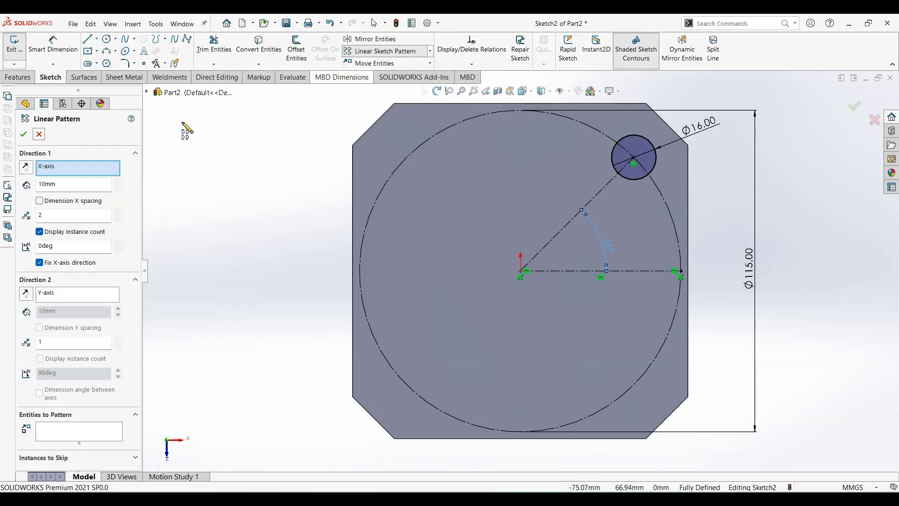
Create a circular sketch pattern of the 16 mm circle around the origin with 4 equally spaced instances over 360°
click(430, 51)
click(394, 75)
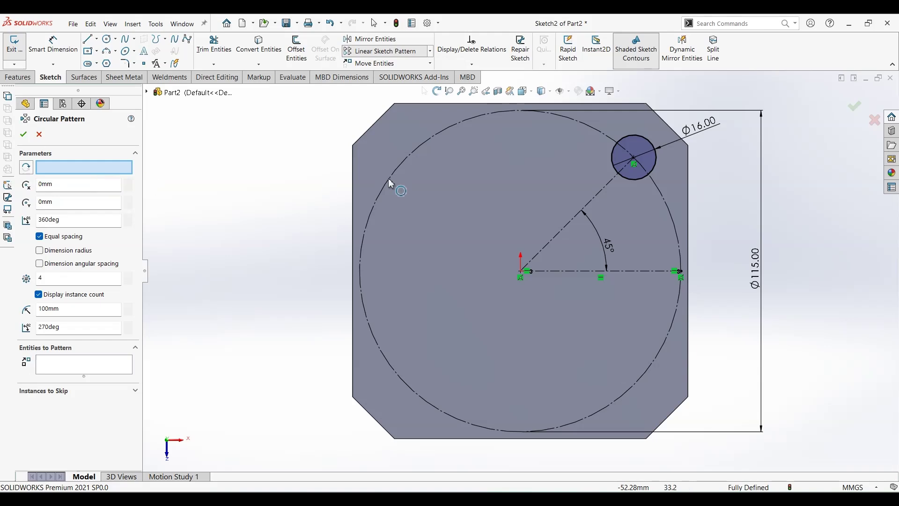
click(101, 361)
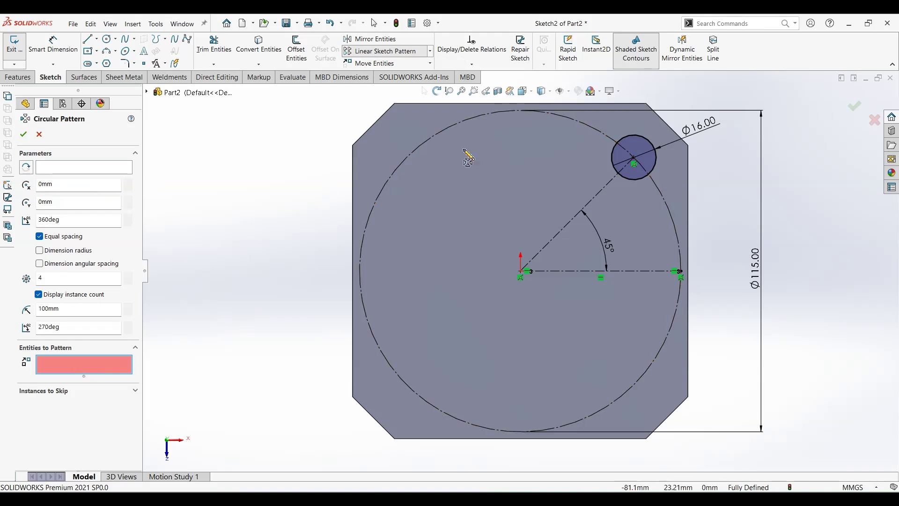
click(653, 143)
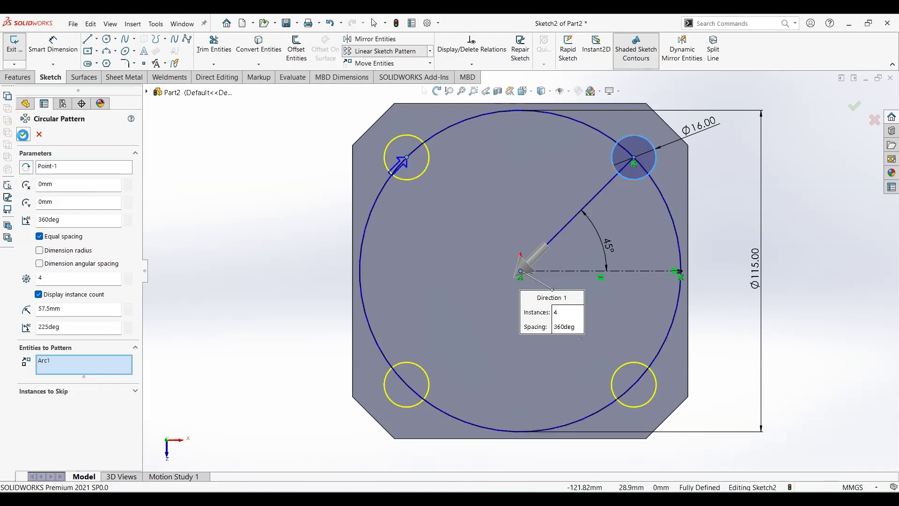
click(23, 134)
Cut the four patterned circles through the whole block with an extruded cut set to Through All
click(19, 77)
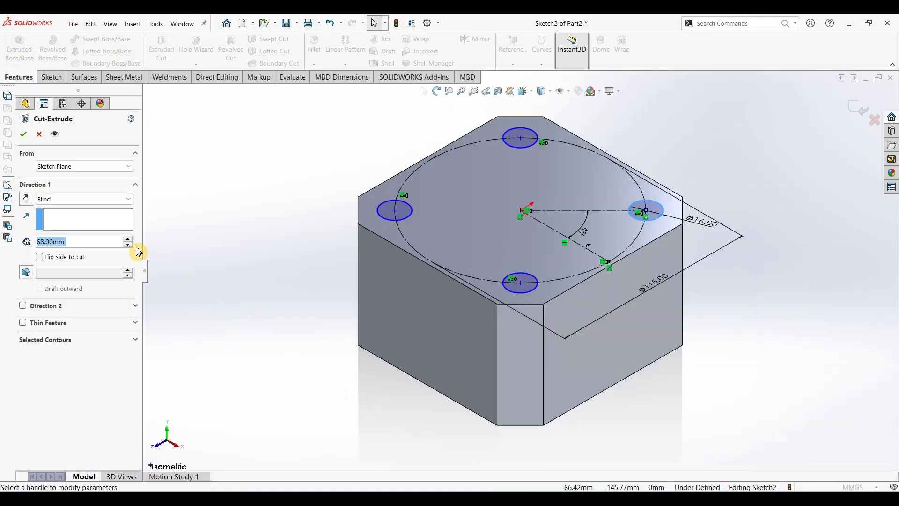
click(74, 200)
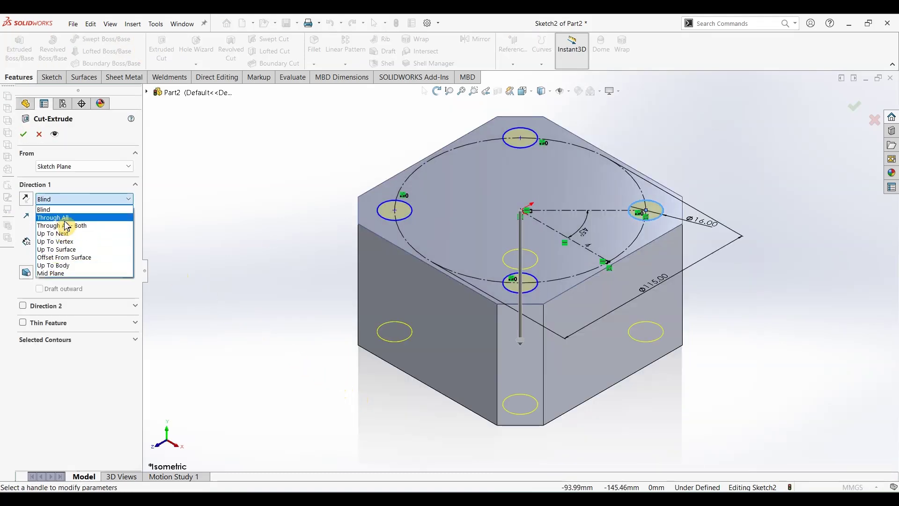
click(65, 218)
click(23, 135)
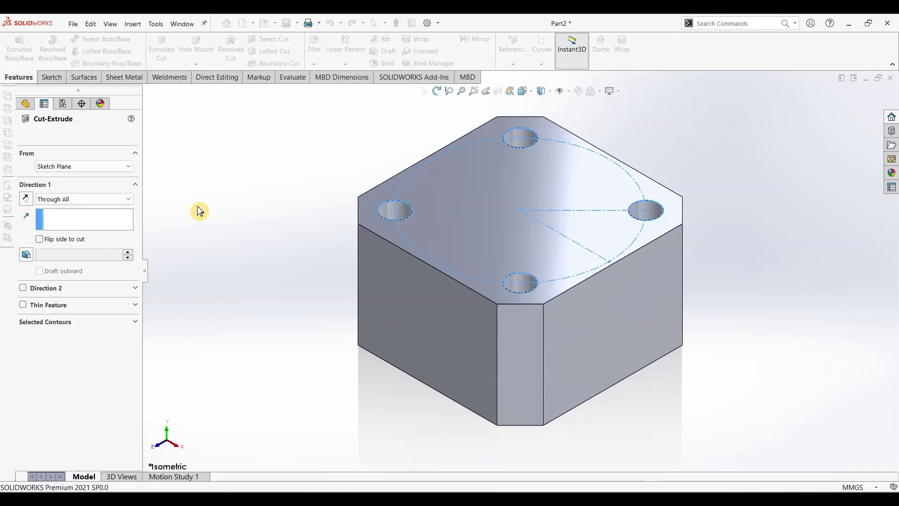
Consult the PDF drawing for the lower boss and sketch a circle centred on the origin on the block's bottom face
key(alt+Tab)
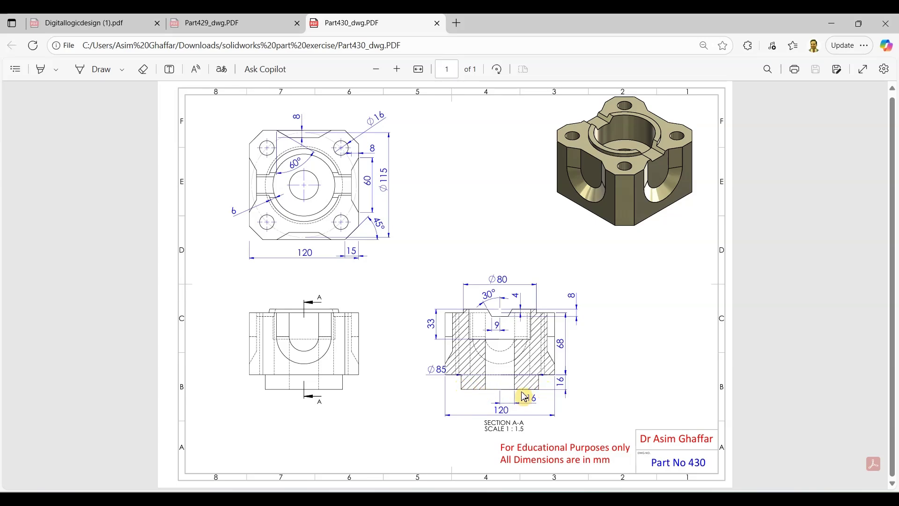
click(833, 29)
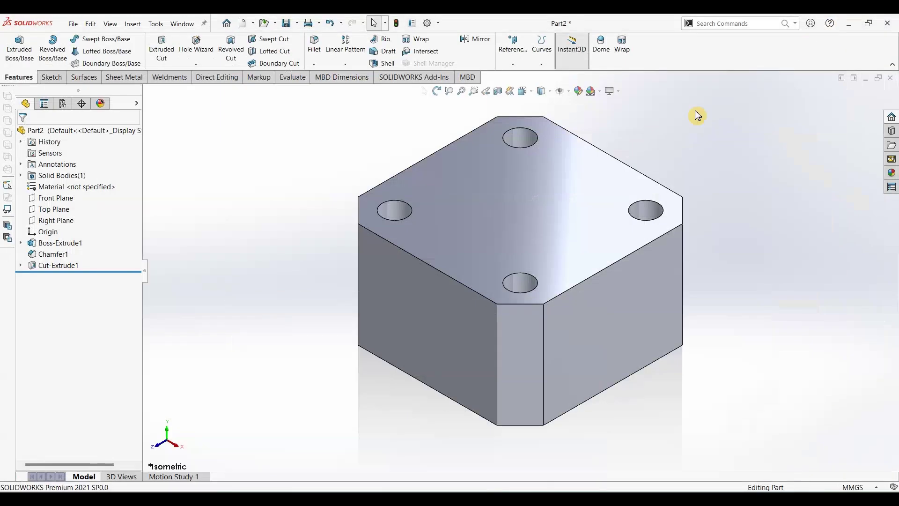
middle_drag(343, 357, 406, 242)
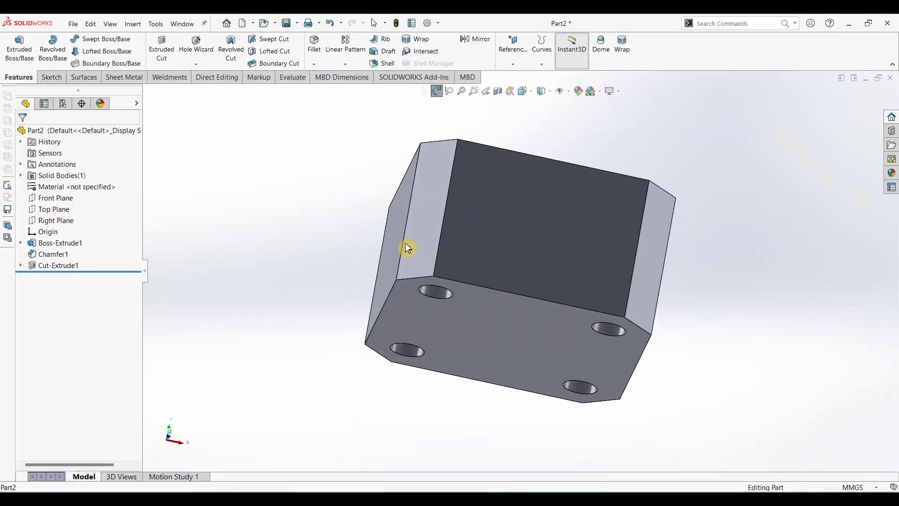
click(440, 327)
click(52, 77)
click(22, 49)
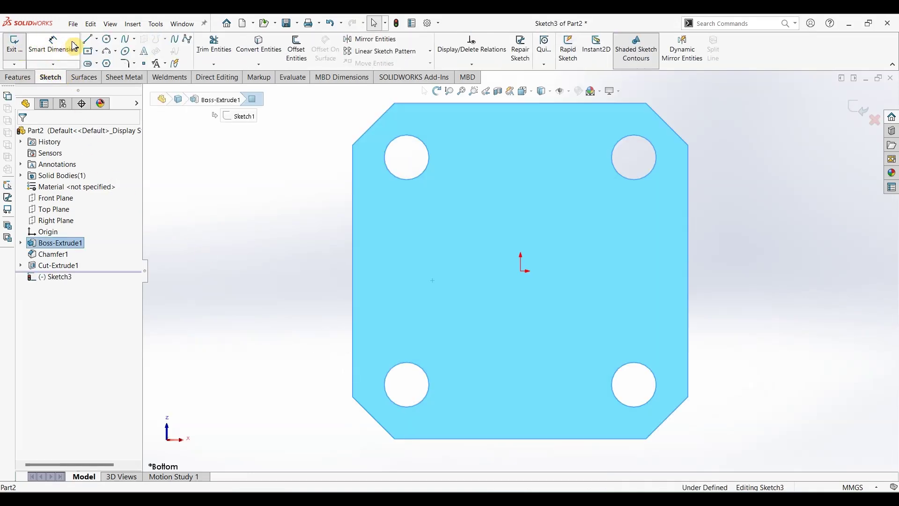
key(alt+Tab)
key(alt+Tab)
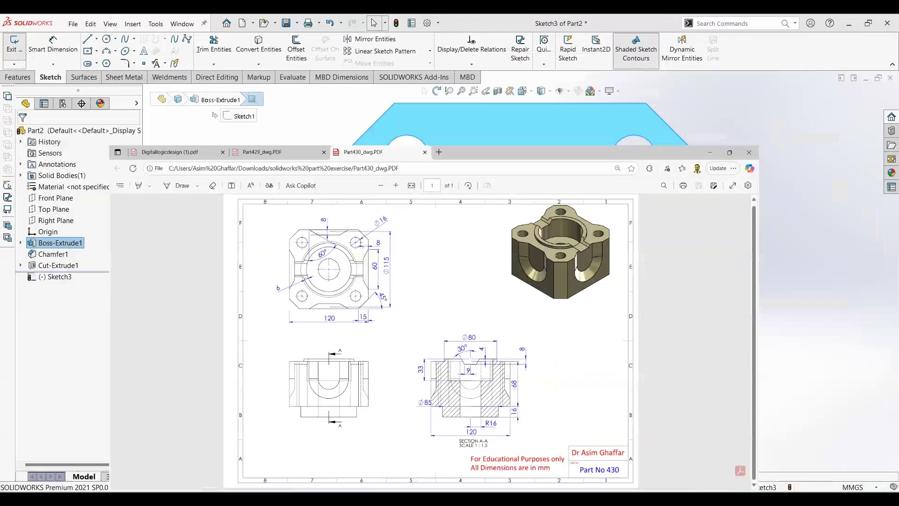
click(109, 42)
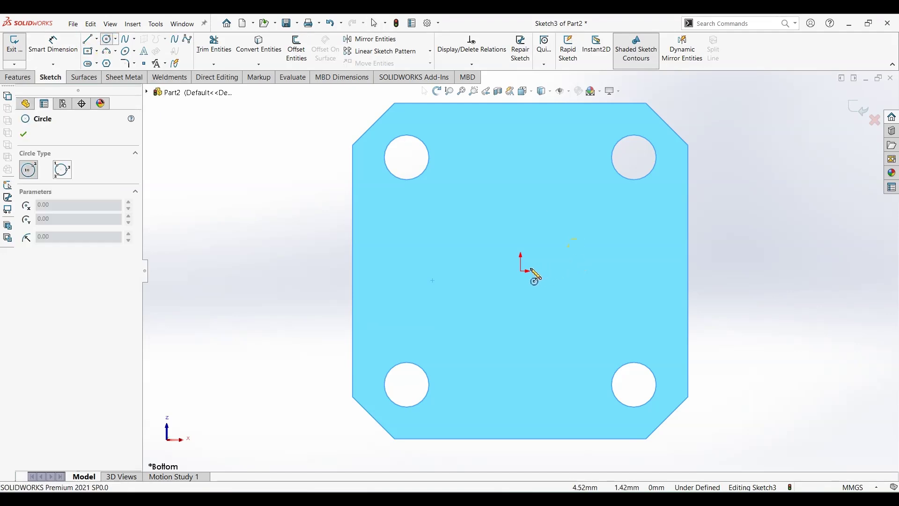
click(521, 271)
click(591, 189)
click(53, 44)
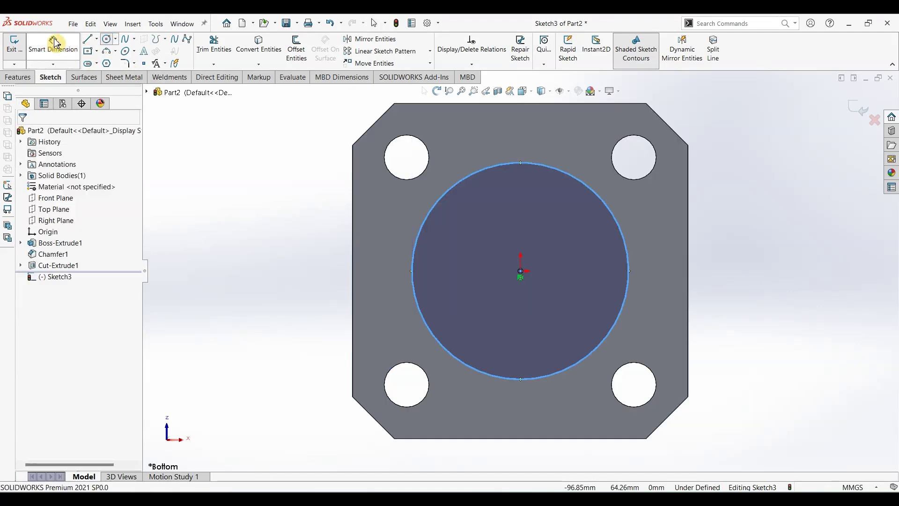
Dimension the diameter of the circle on the bottom face at 85 mm
click(622, 236)
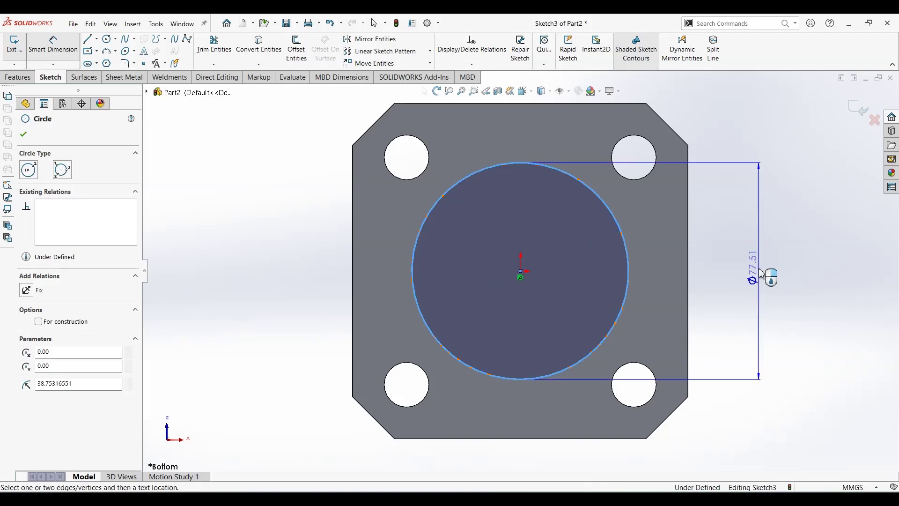
click(763, 274)
text(85)
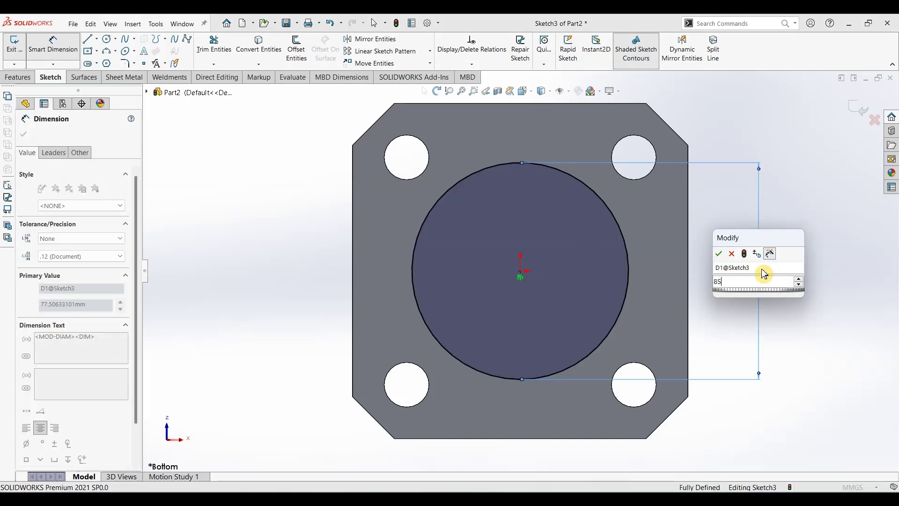
key(Return)
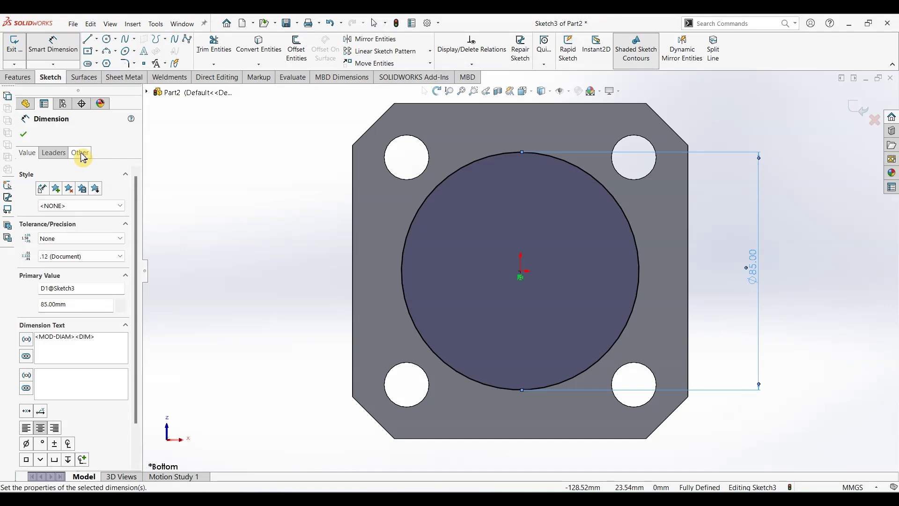
Extrude the 85 mm circle into a blind boss 16 mm deep, merged with the block
click(18, 78)
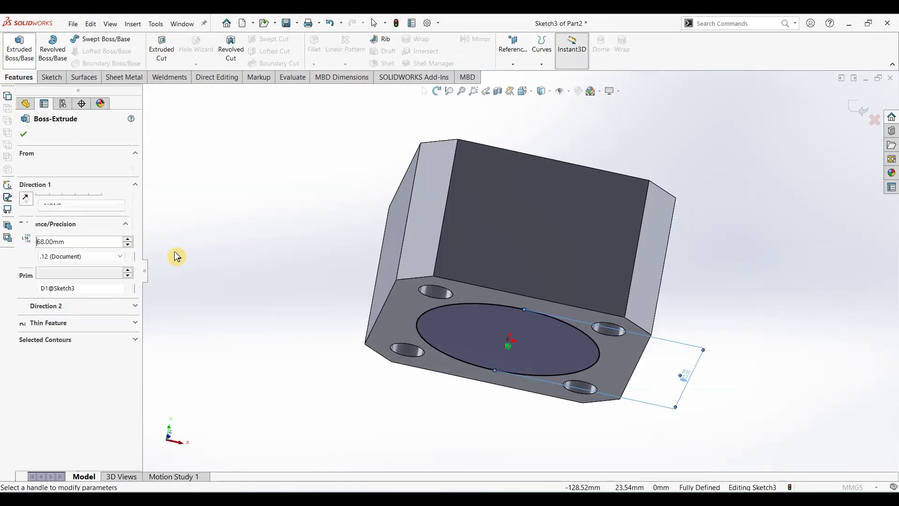
text(16)
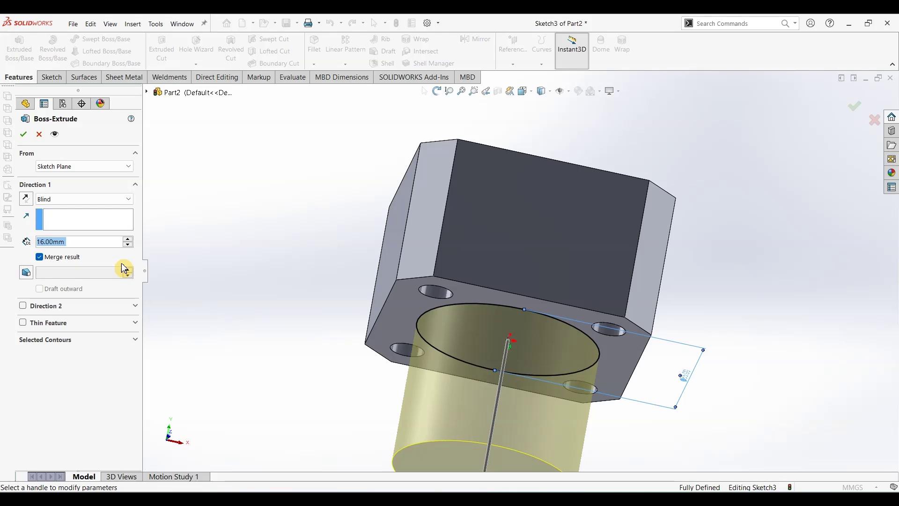
click(27, 136)
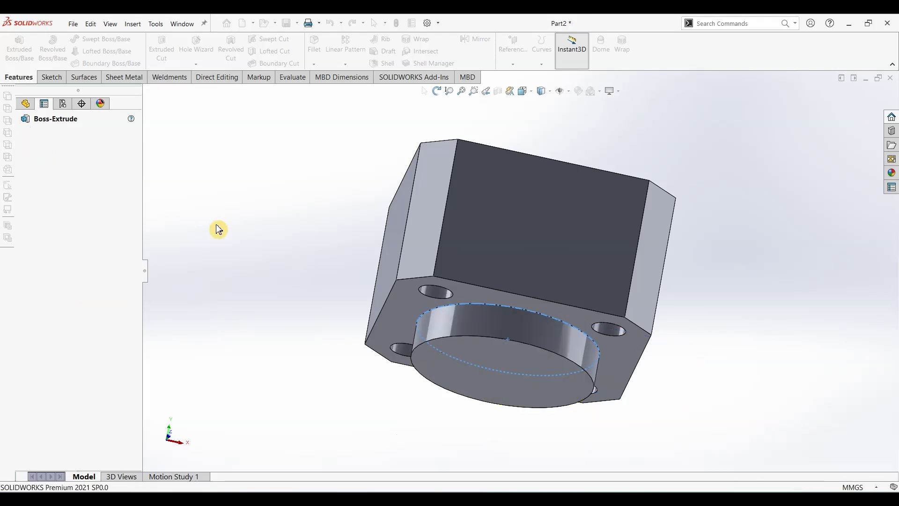
Start a sketch on the block's top face and draw a circle about 58 mm in diameter centred on the origin
middle_drag(250, 325, 355, 218)
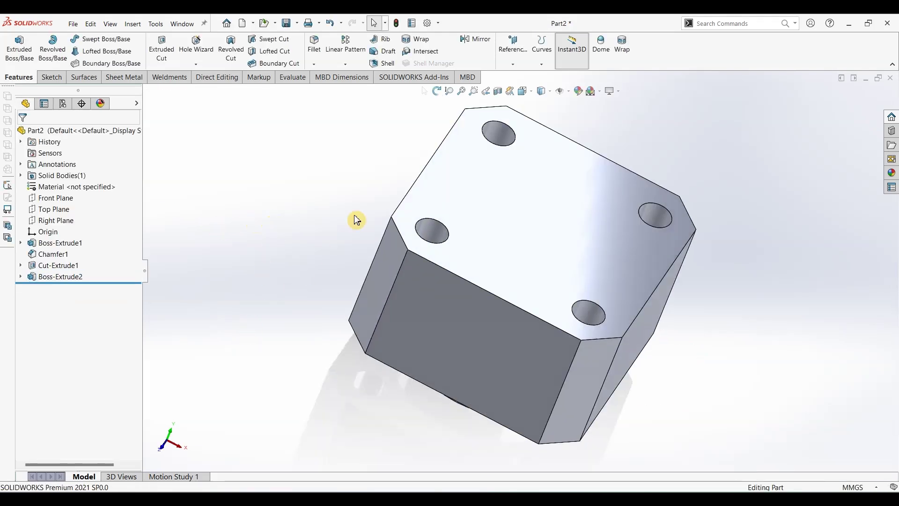
click(515, 226)
click(51, 77)
click(14, 45)
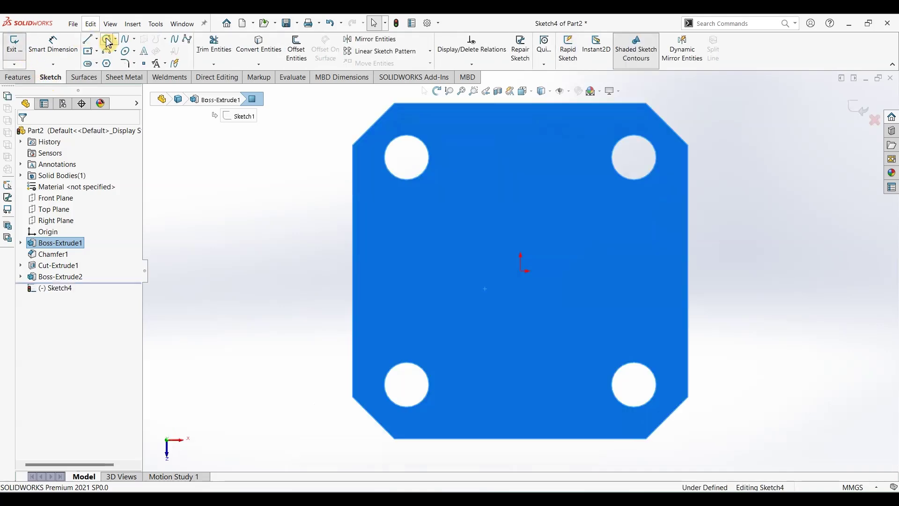
click(107, 38)
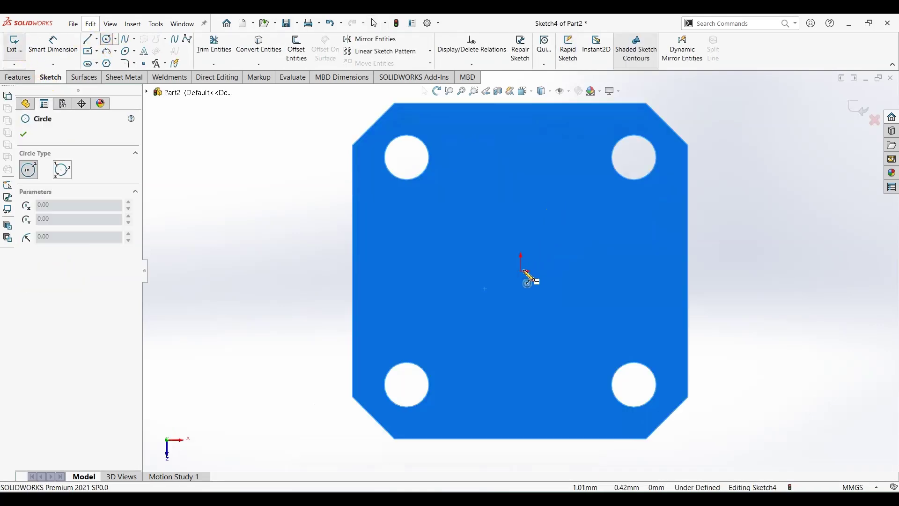
click(521, 271)
click(577, 213)
Dimension the diameter of the circle on the top face at 80 mm
click(53, 45)
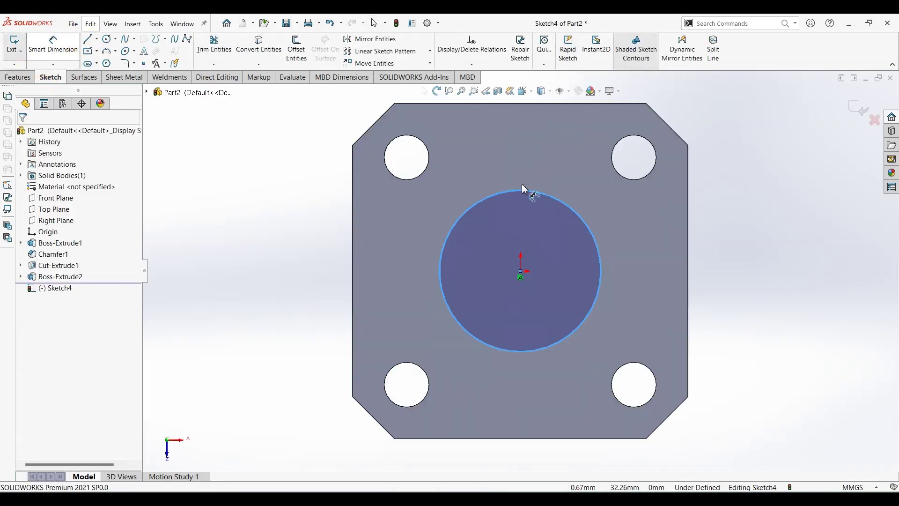
click(569, 206)
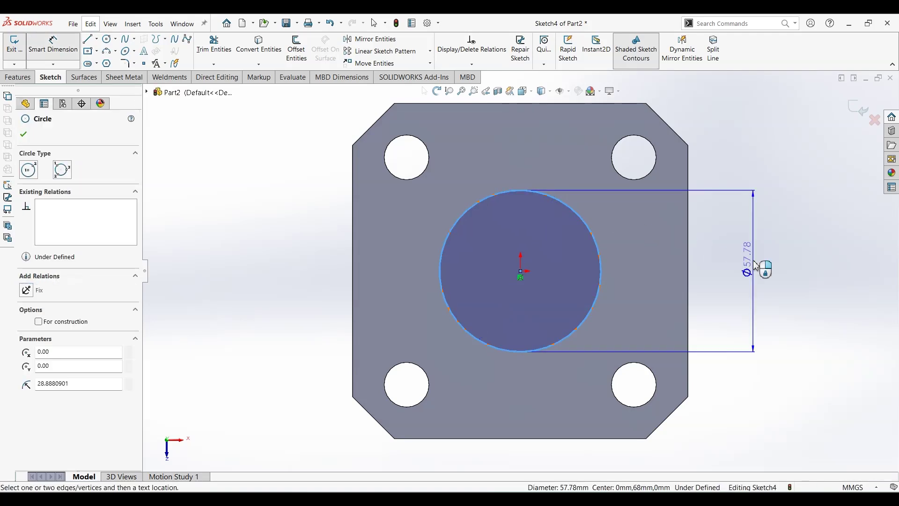
click(763, 273)
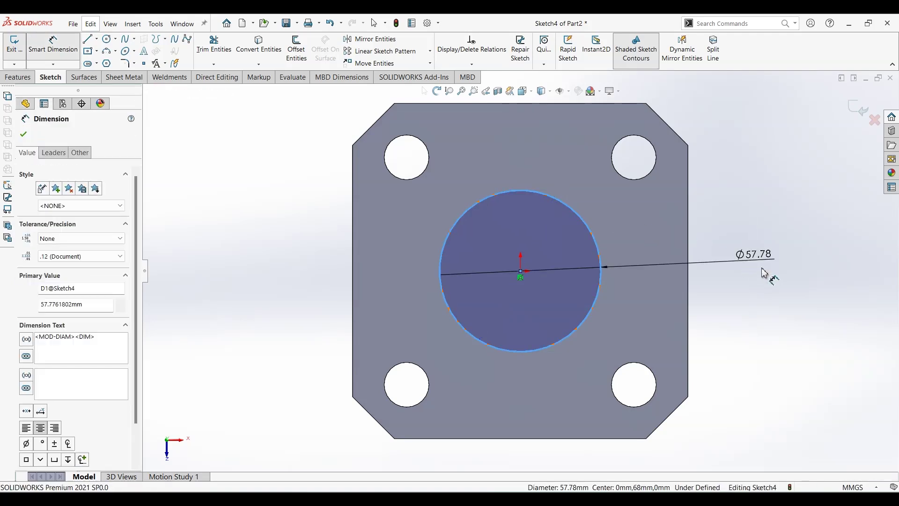
key(Return)
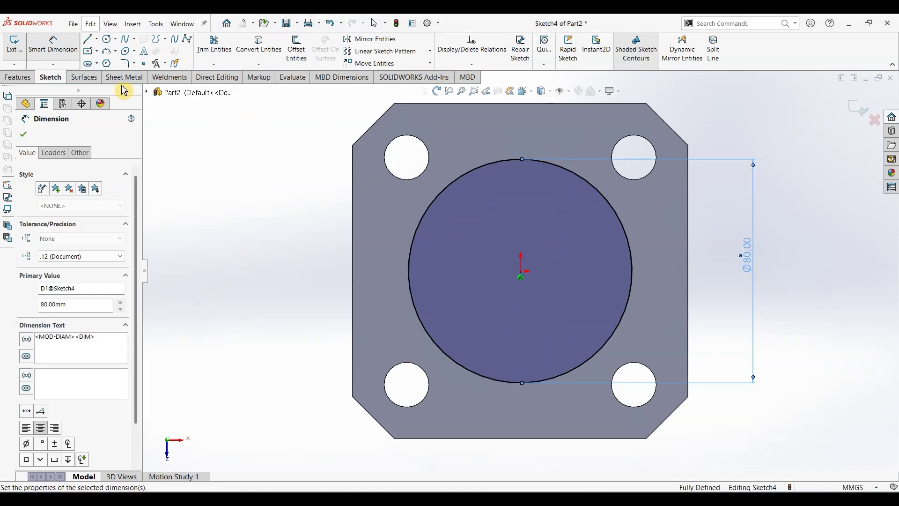
Extrude the 80 mm circle into a blind boss 4 mm high on the block's top face
click(18, 77)
click(21, 59)
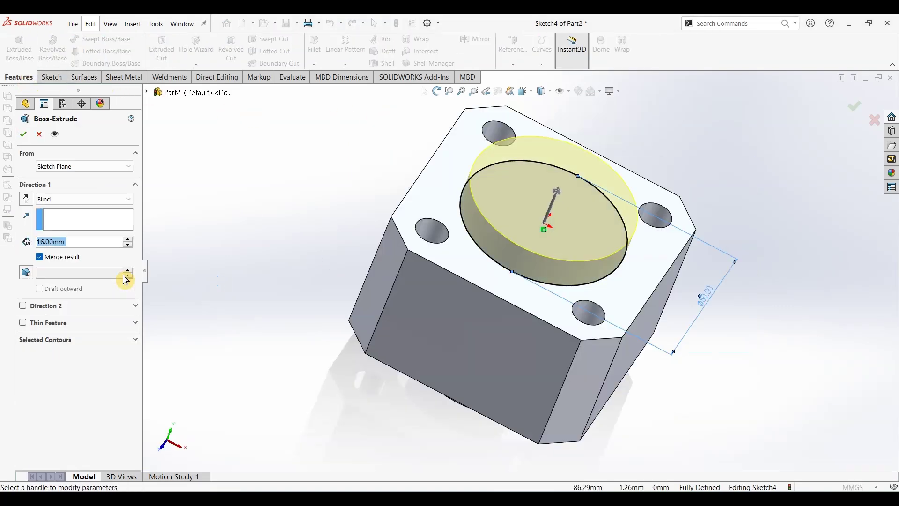
text(4)
key(Return)
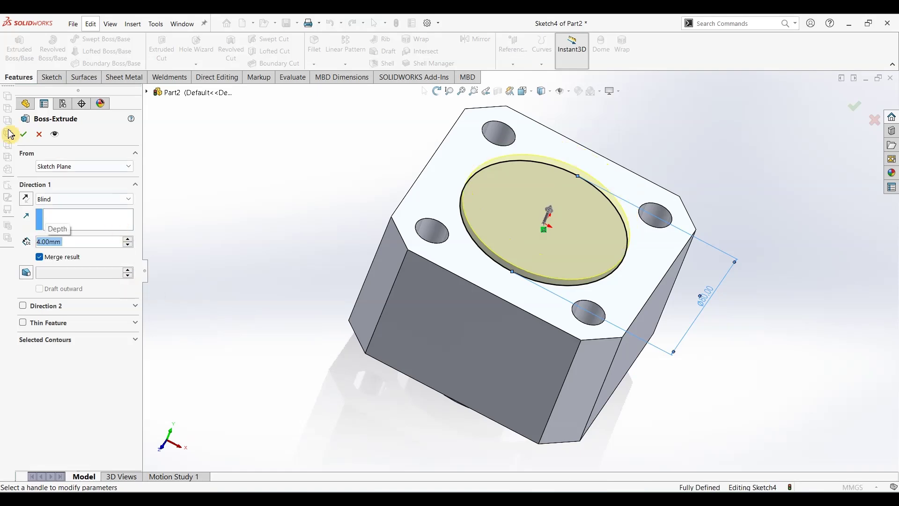
click(24, 134)
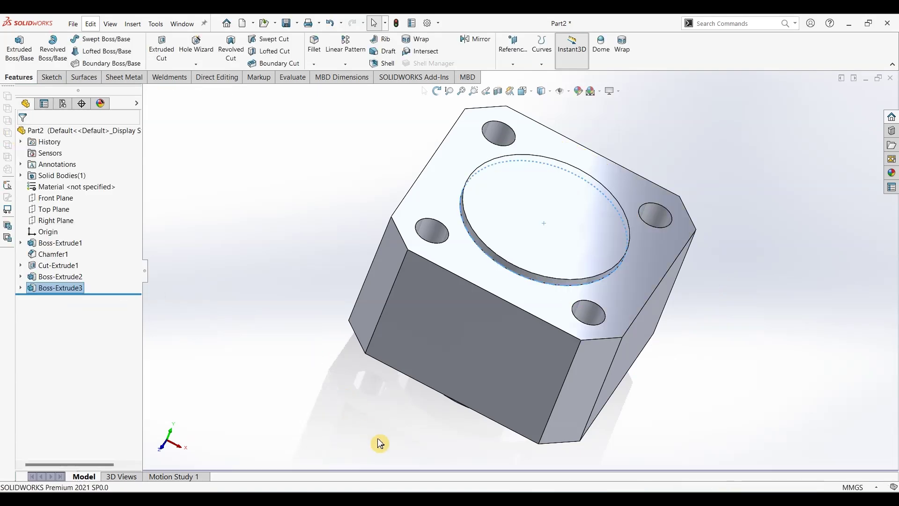
Consult the section view of the PDF drawing for the stepped bore and start a sketch on the Front Plane
key(alt+Tab)
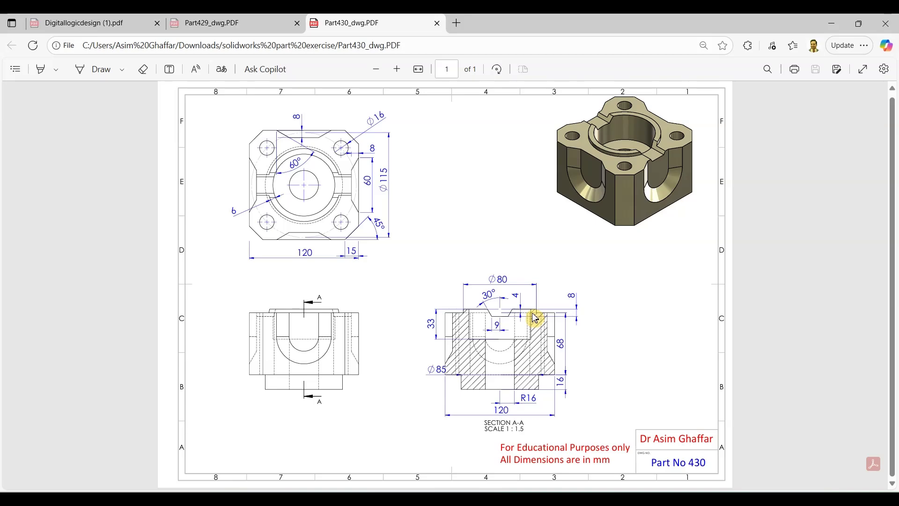
click(832, 24)
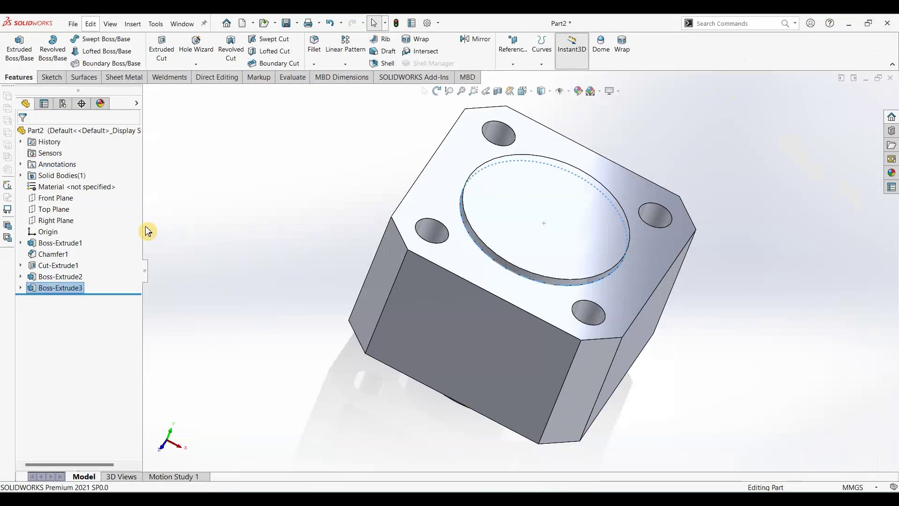
click(55, 198)
click(51, 77)
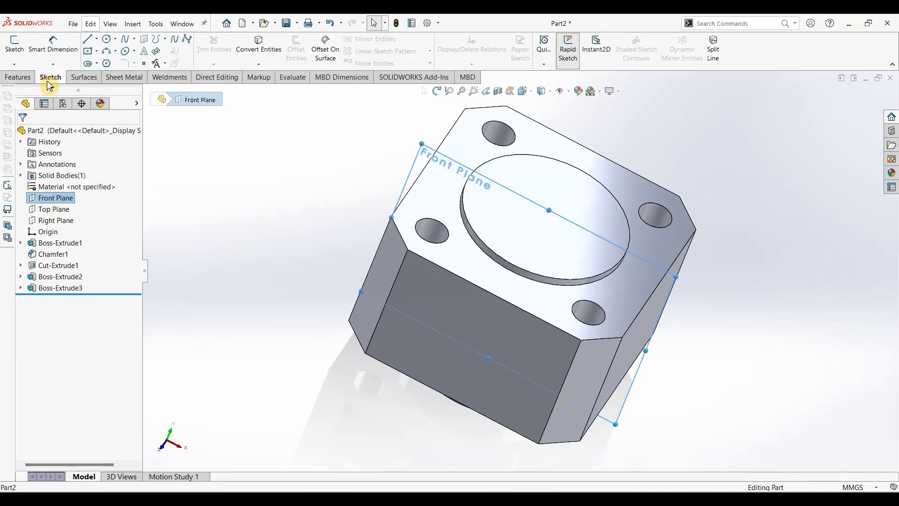
click(23, 53)
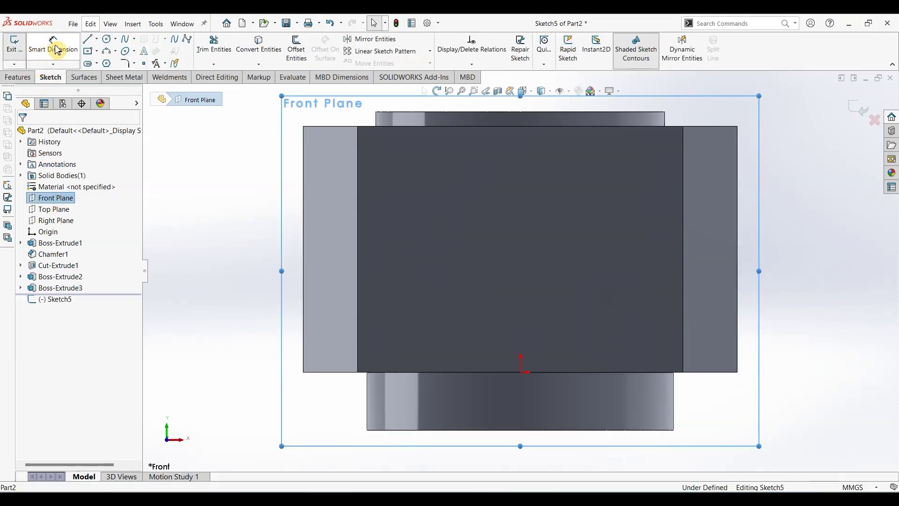
Sketch a closed stepped half-profile from the upper to the lower boss face along the vertical axis, about 24 mm wide above and 9 mm below
click(88, 46)
click(436, 122)
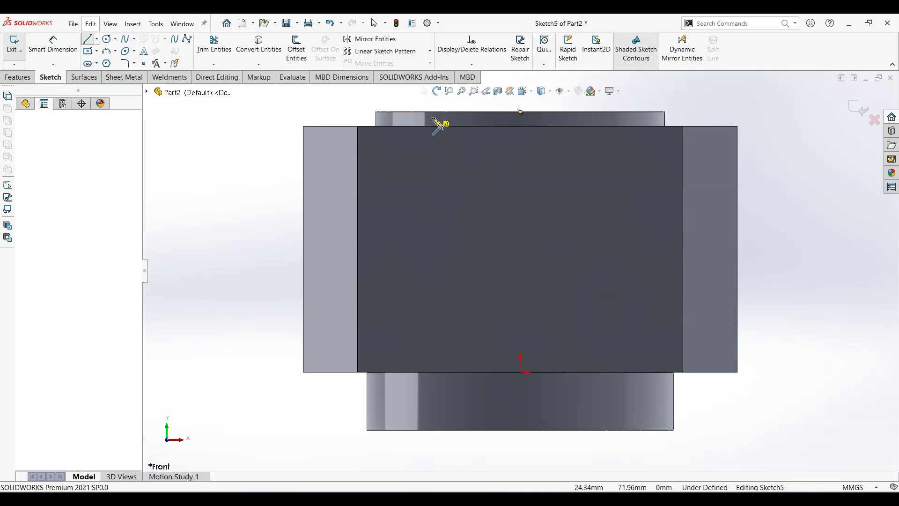
click(433, 194)
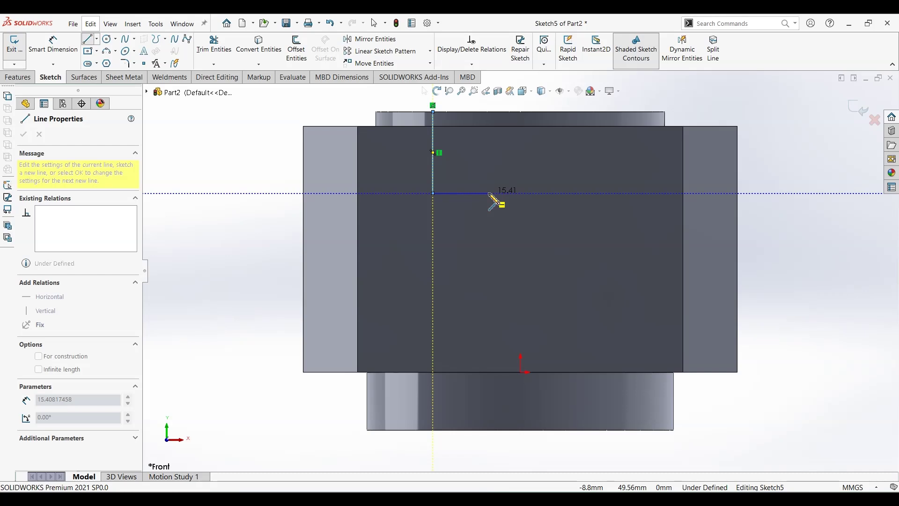
click(488, 193)
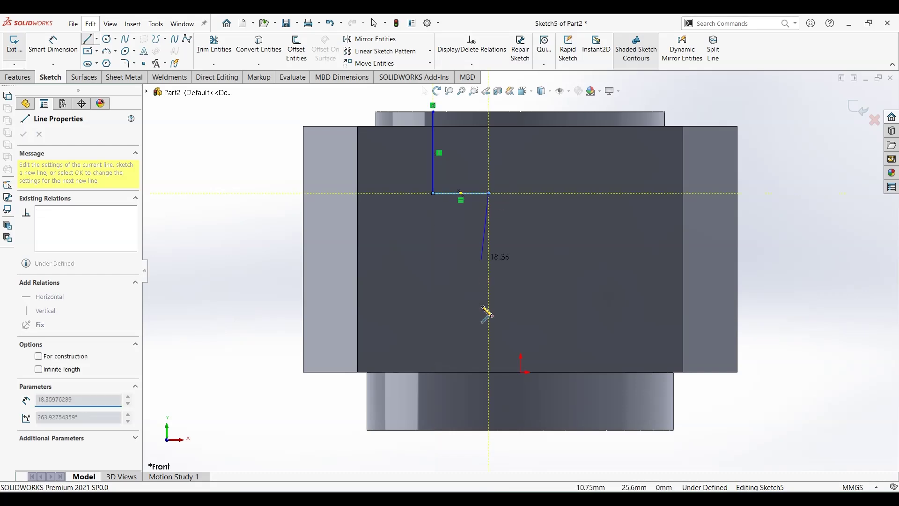
click(489, 429)
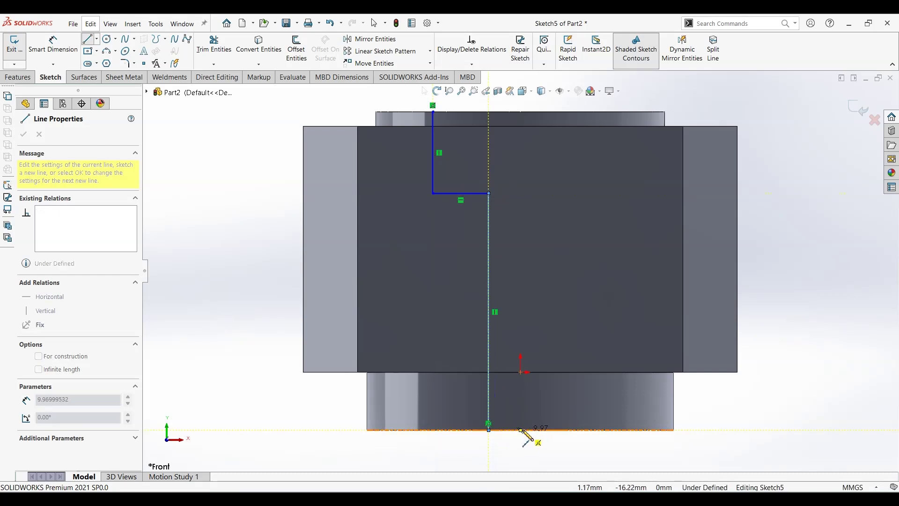
click(520, 429)
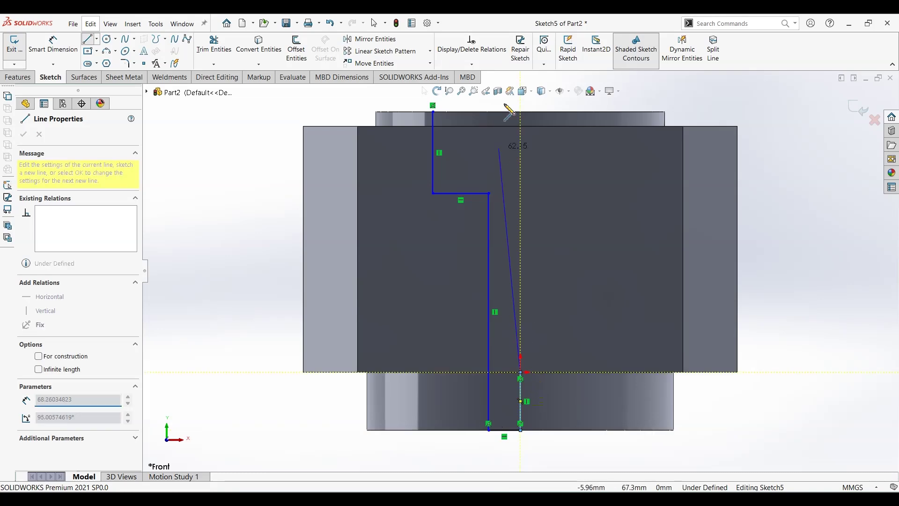
click(520, 111)
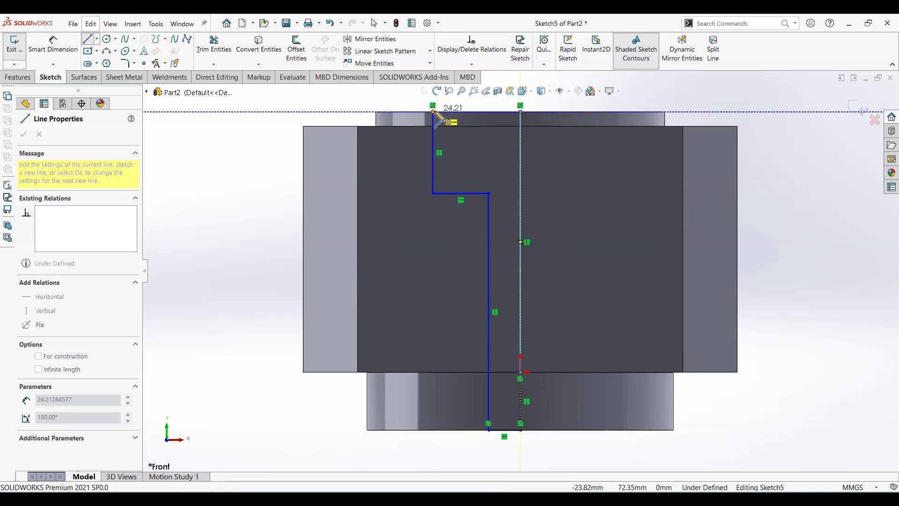
click(433, 112)
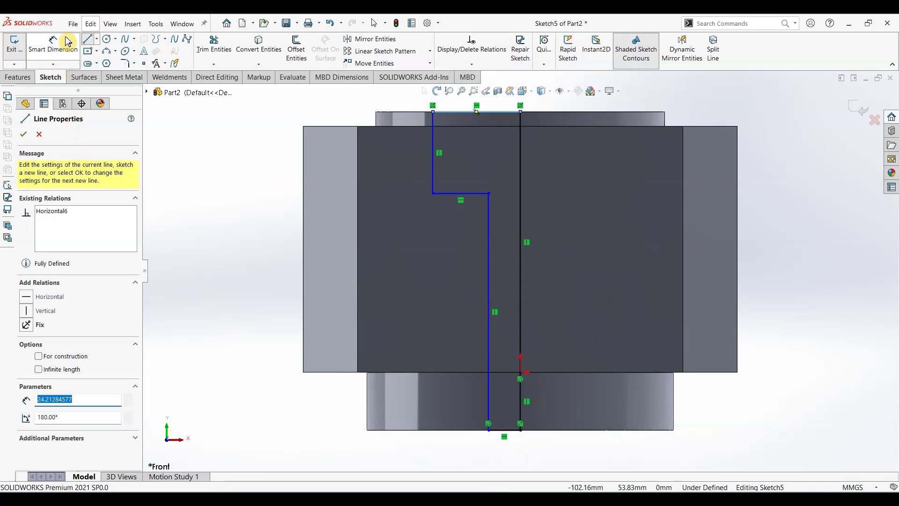
key(Escape)
Check the lower bore radius in the PDF drawing and dimension the profile's bottom line at 16 mm
key(alt+Tab)
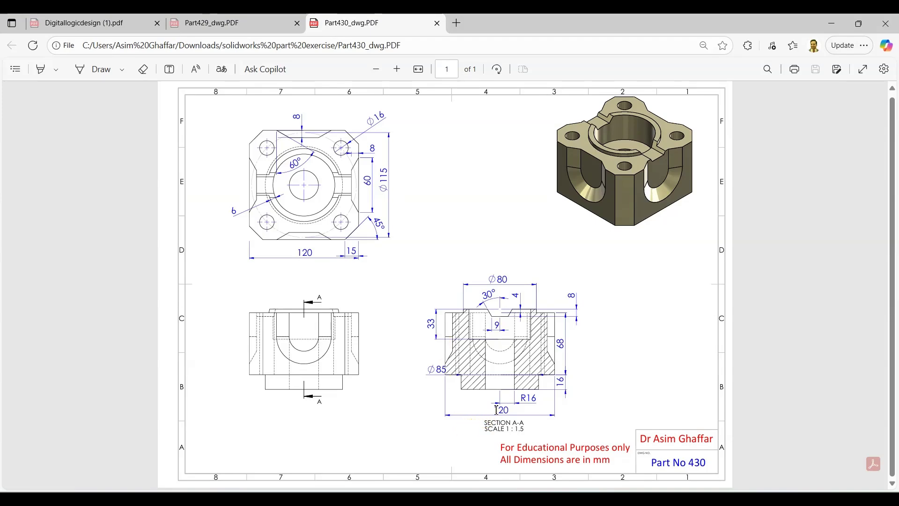
click(830, 25)
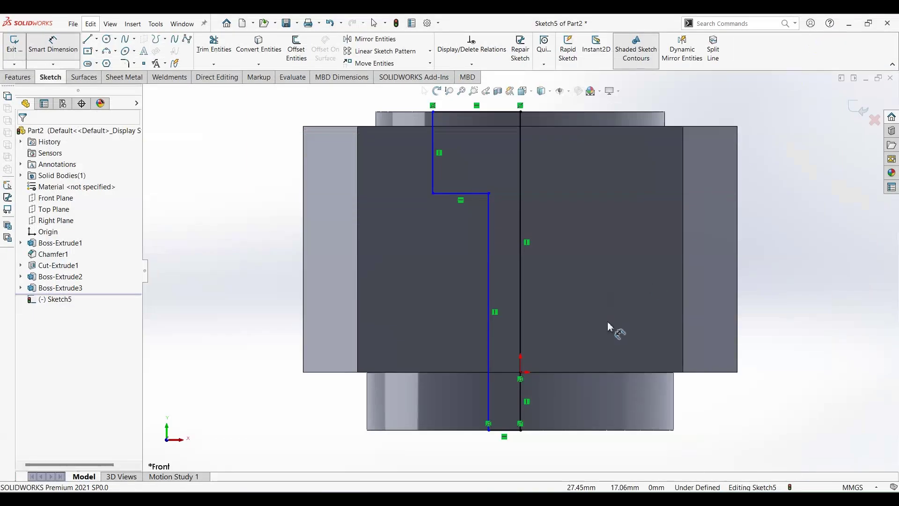
click(503, 436)
click(516, 458)
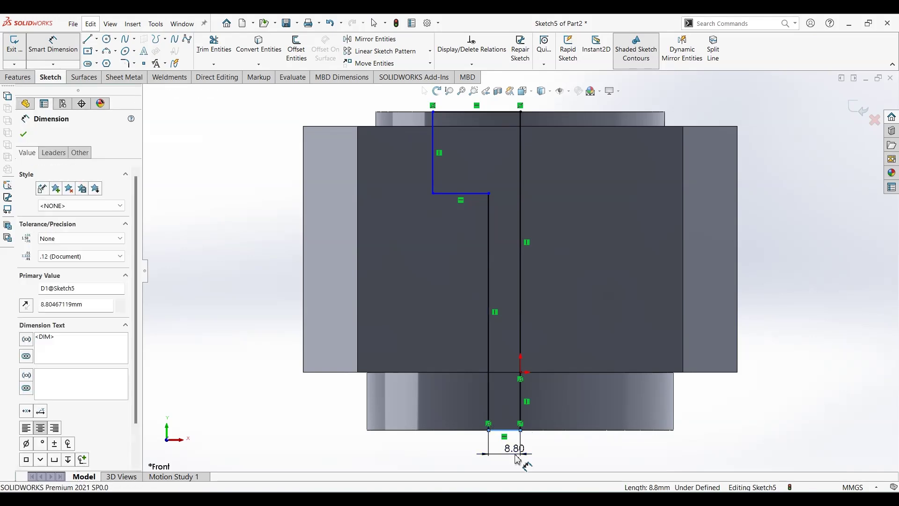
click(518, 460)
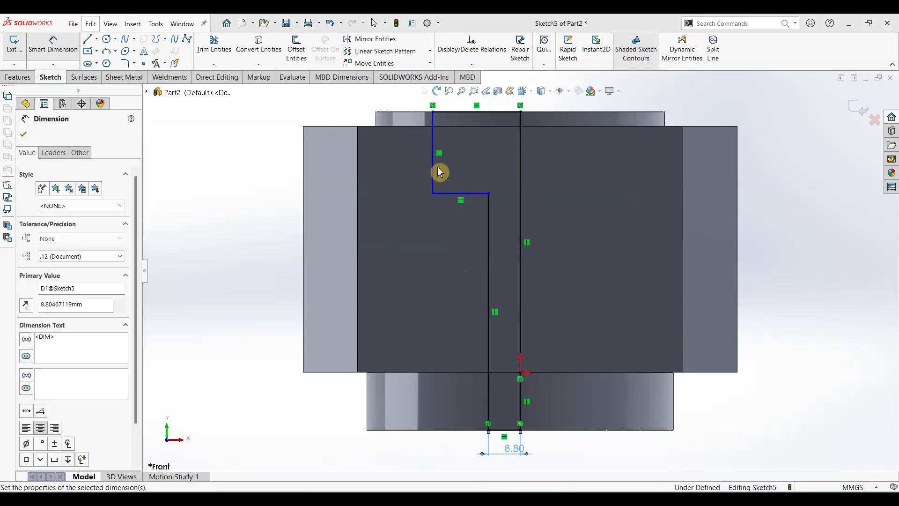
Dimension the height of the profile's wider upper section at 33 mm
click(433, 167)
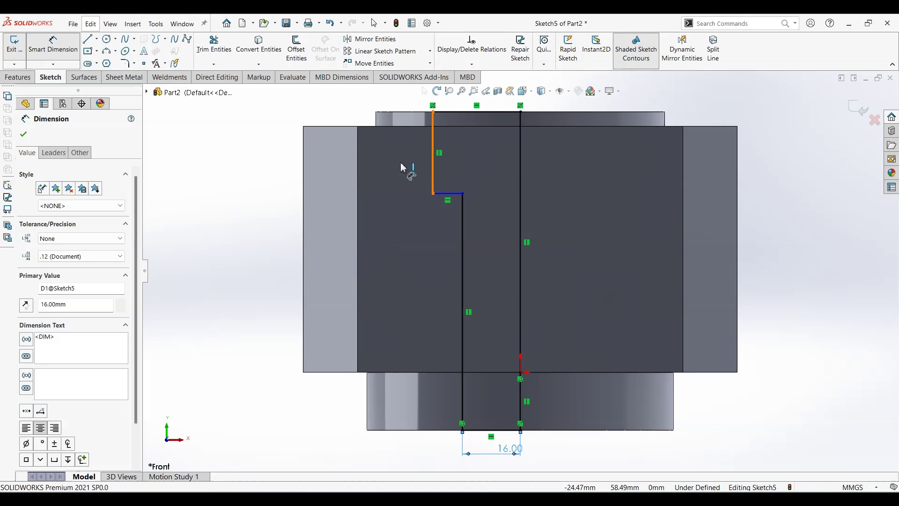
click(264, 159)
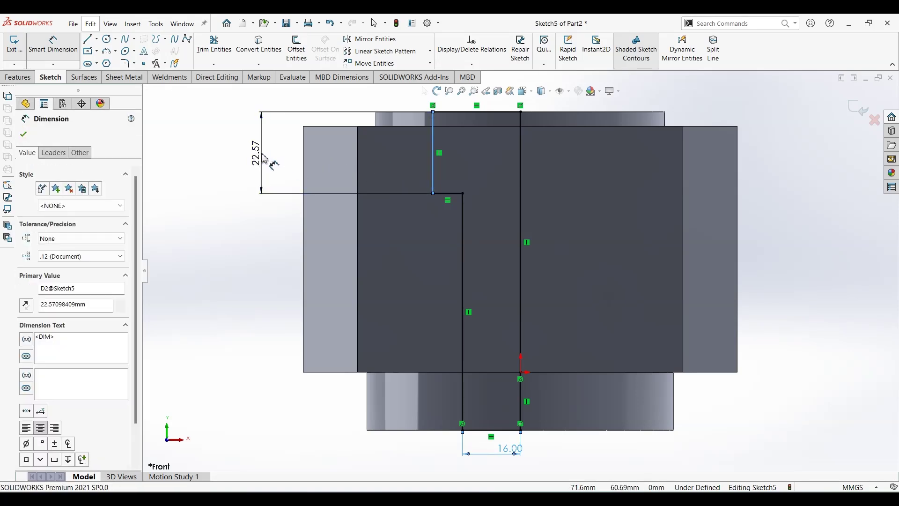
text(16)
key(Return)
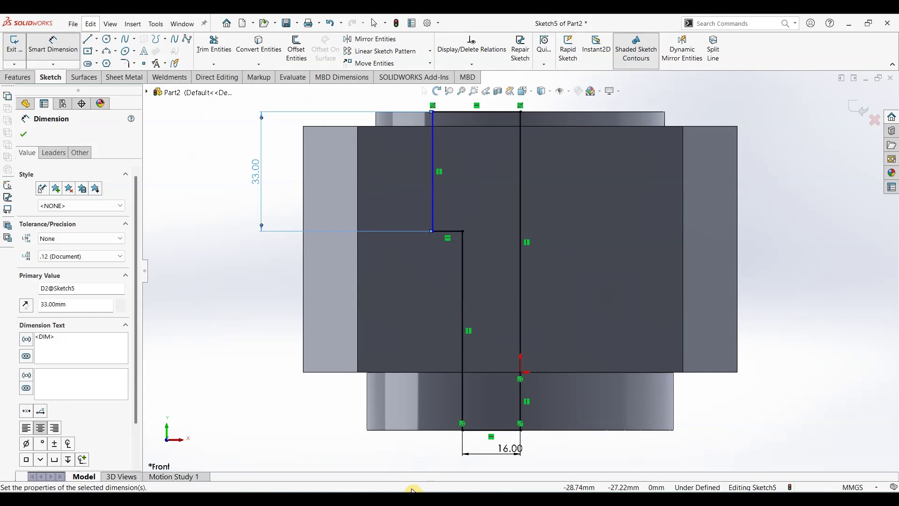
Consult the section and top views of the PDF drawing for the size of the upper bore
click(412, 490)
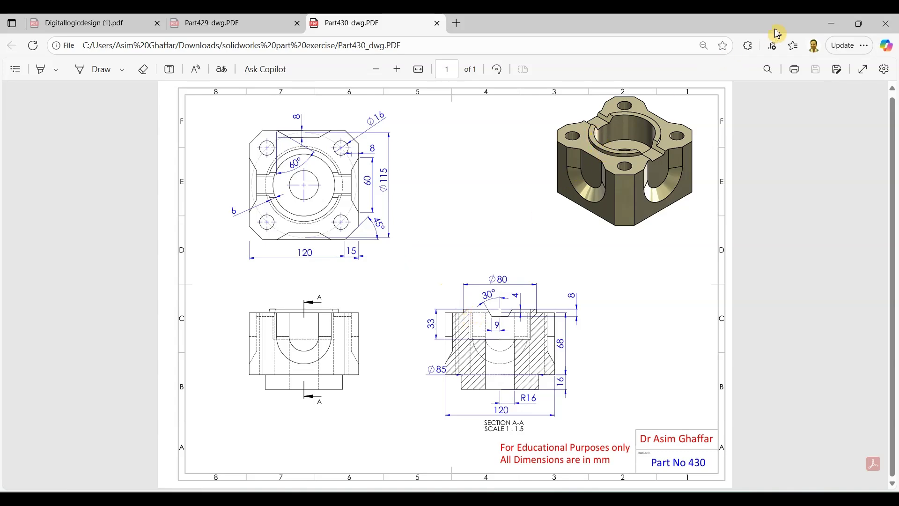
click(830, 24)
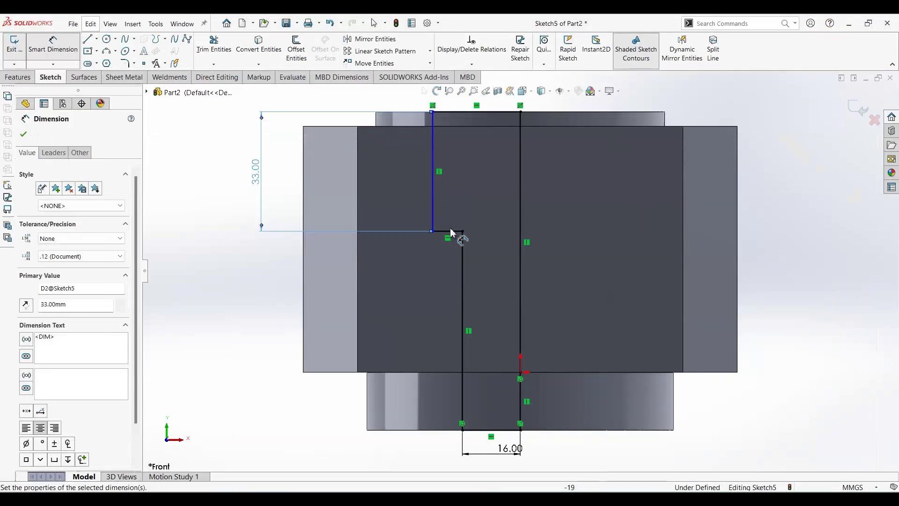
click(396, 499)
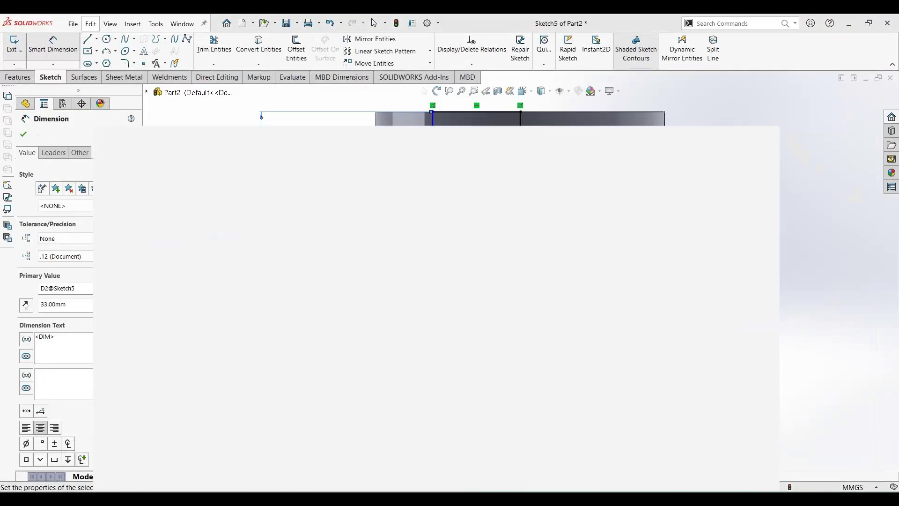
key(ctrl+7)
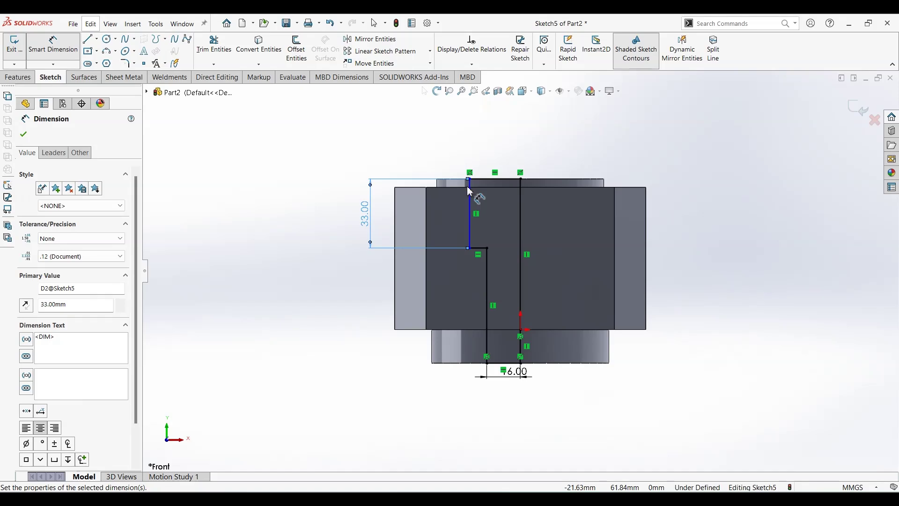
click(457, 224)
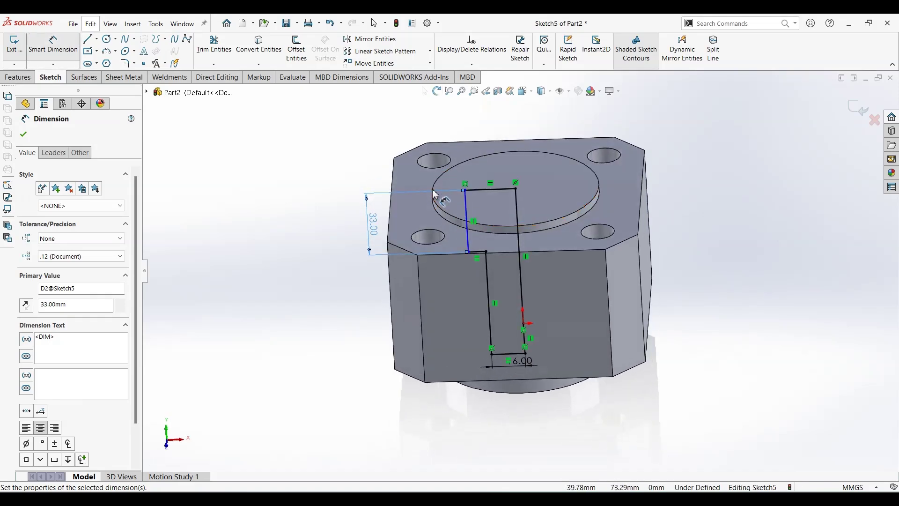
click(433, 193)
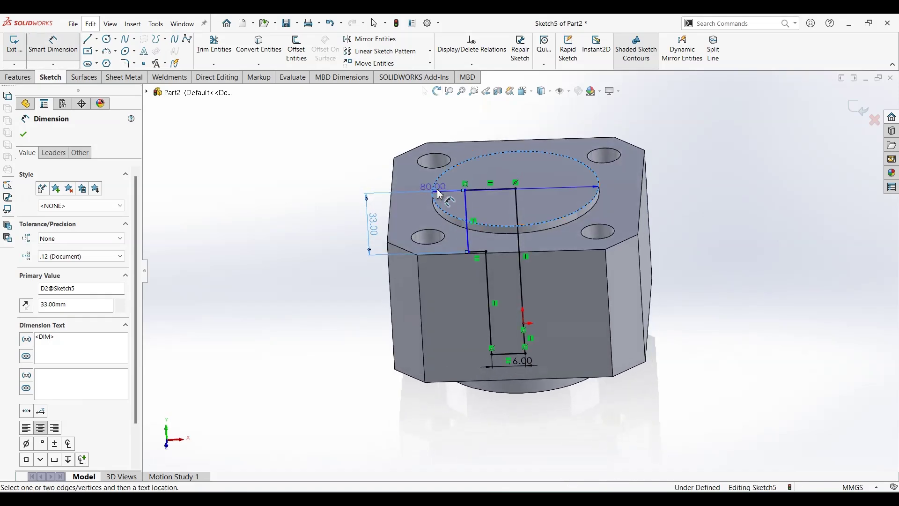
click(465, 194)
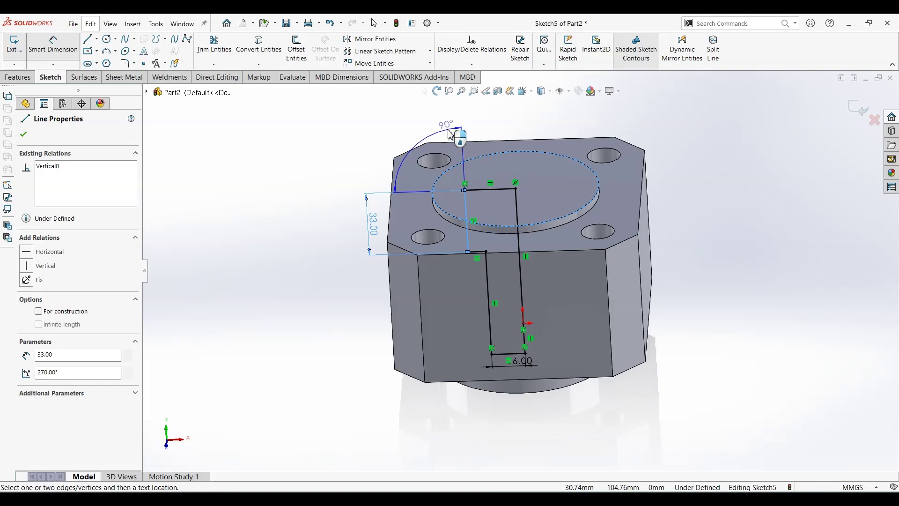
key(Escape)
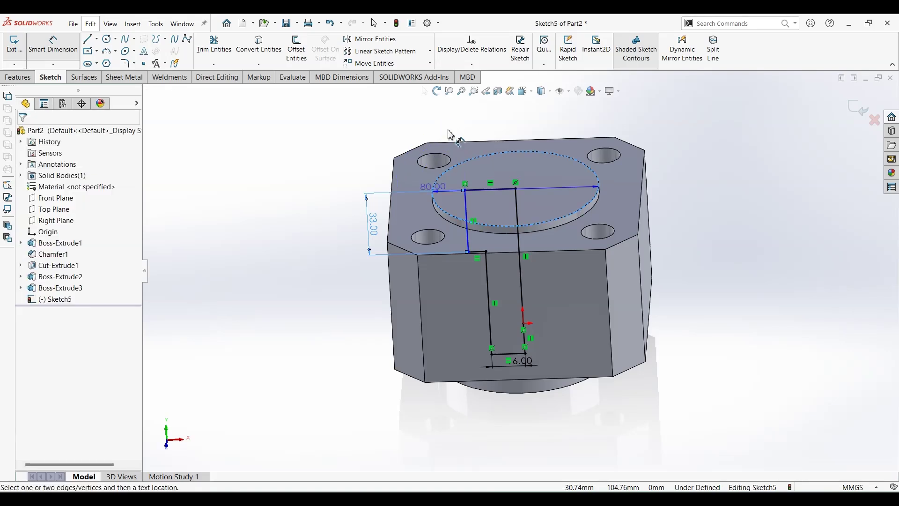
key(Escape)
key(Escape)
Return to the front view and display the model with hidden lines visible
key(ctrl+7)
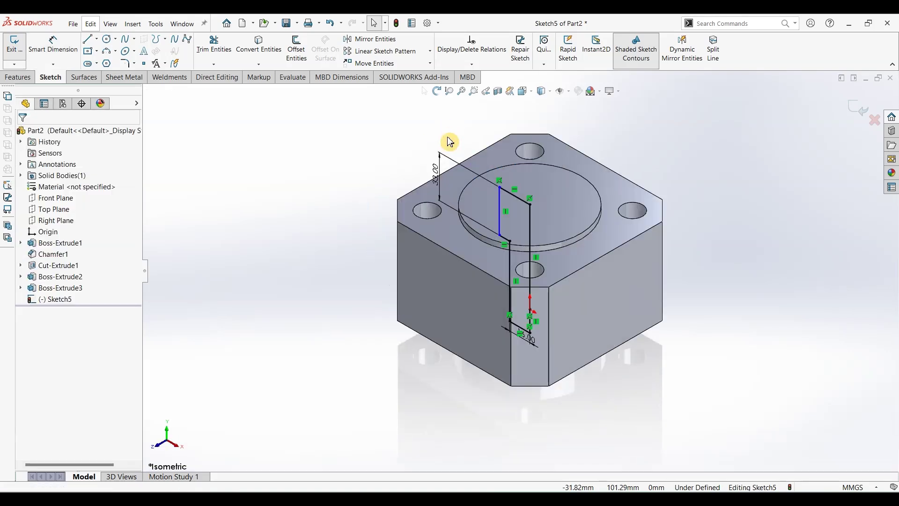
key(ctrl+1)
scroll(545, 135, down, 5)
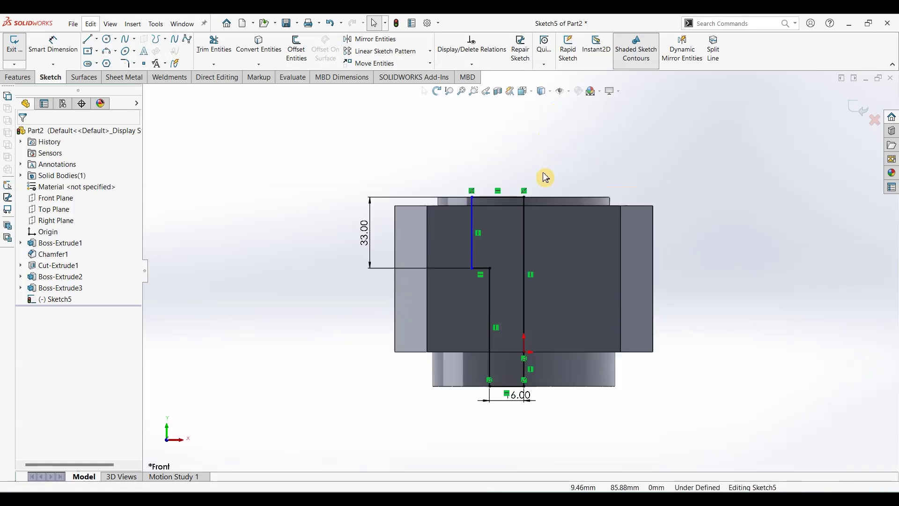
click(554, 98)
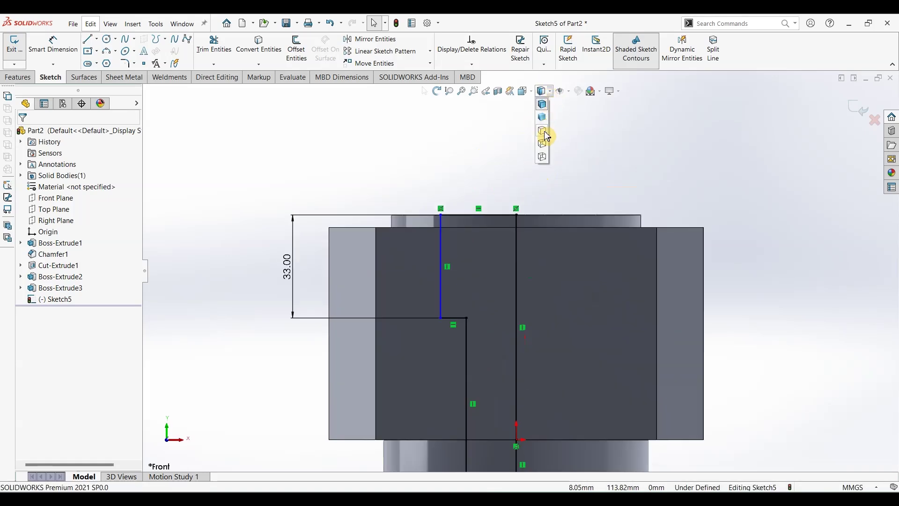
click(542, 147)
Dimension the horizontal distance between the upper boss's side edge and the profile's outer vertical line at 6 mm
click(53, 45)
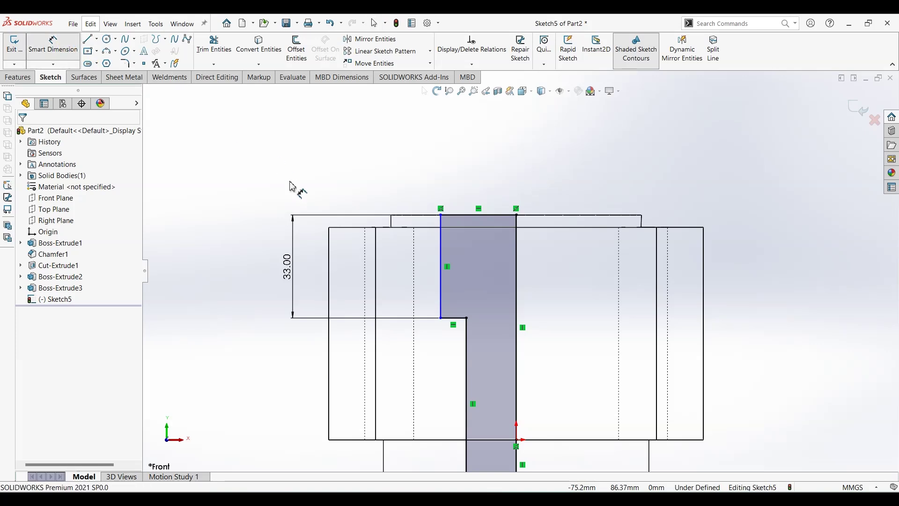
click(391, 222)
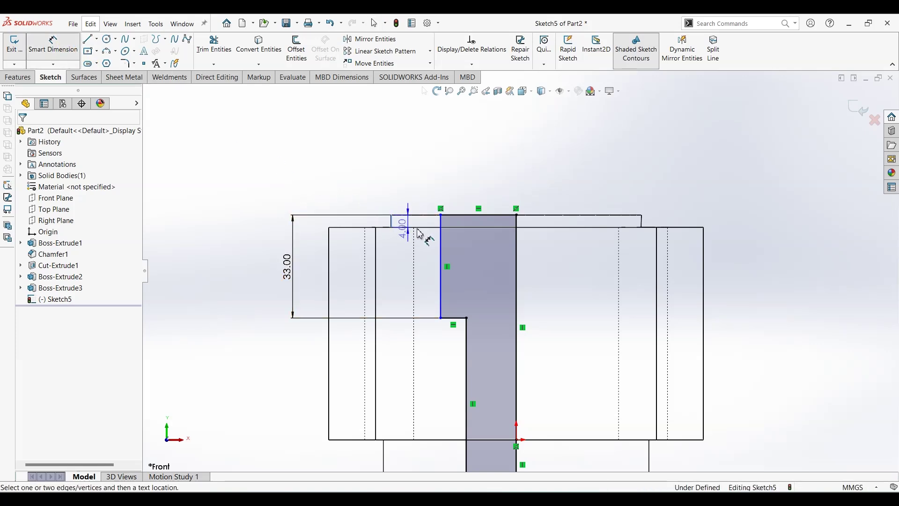
click(441, 226)
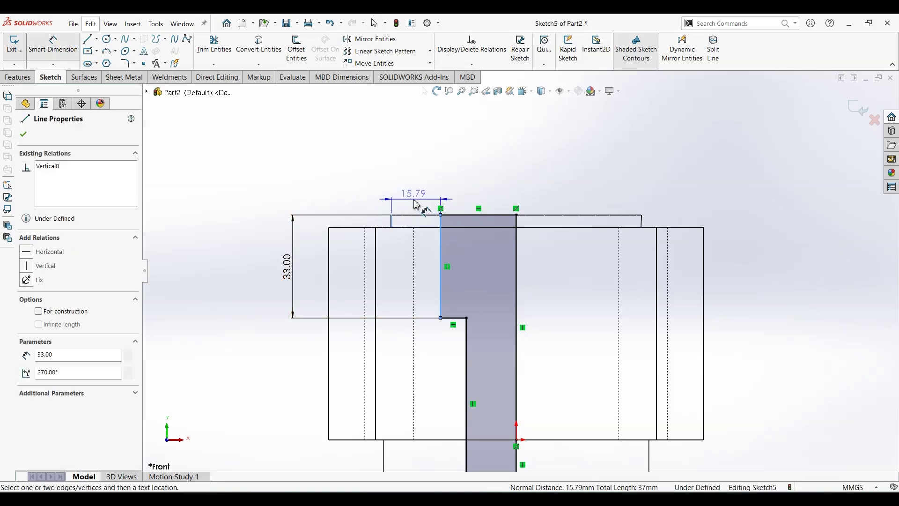
click(415, 204)
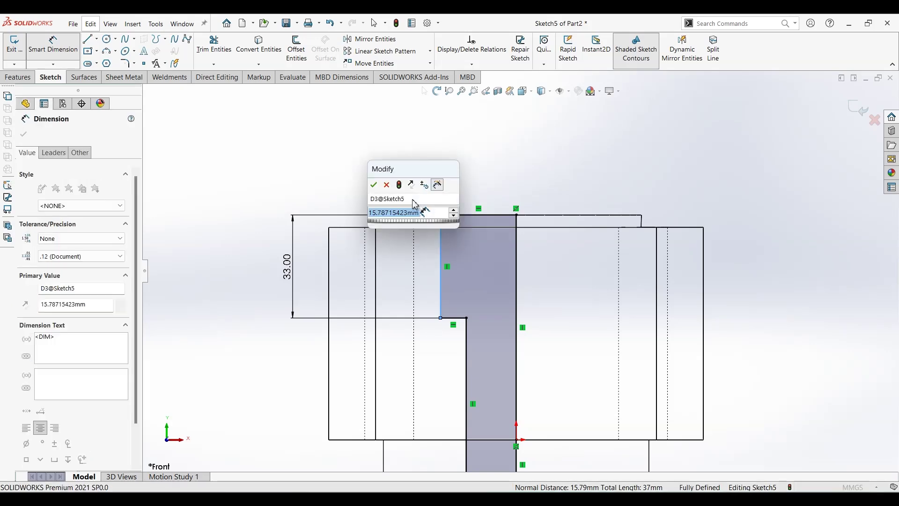
text(6)
key(Return)
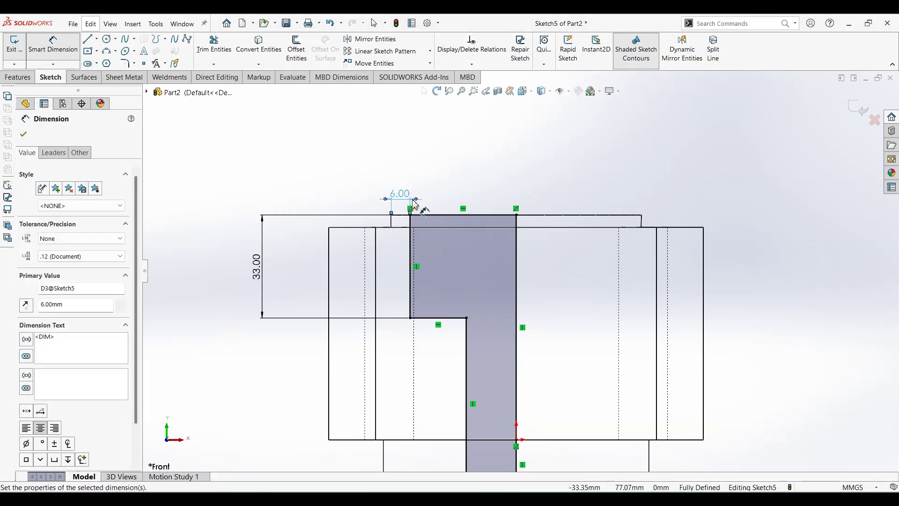
click(24, 136)
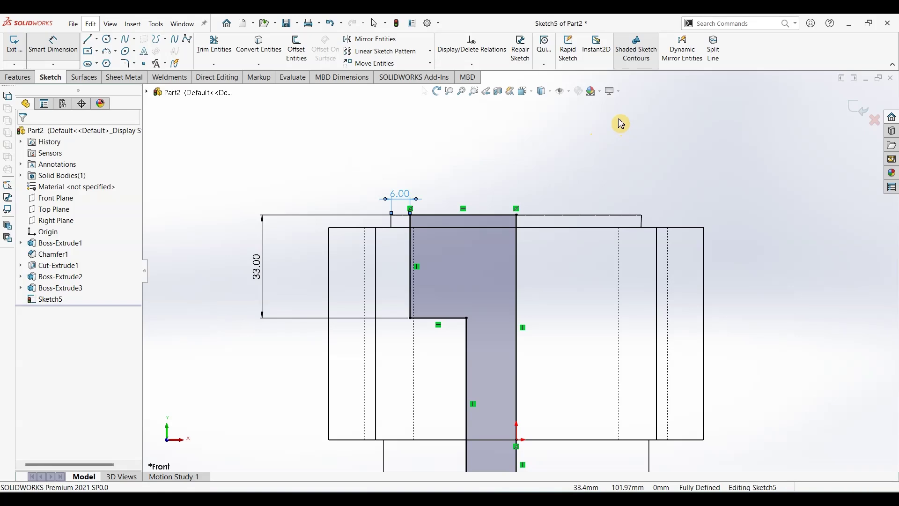
Restore the shaded display with edges and cut the stepped bore by revolving the profile 360° about its vertical axis line
click(543, 91)
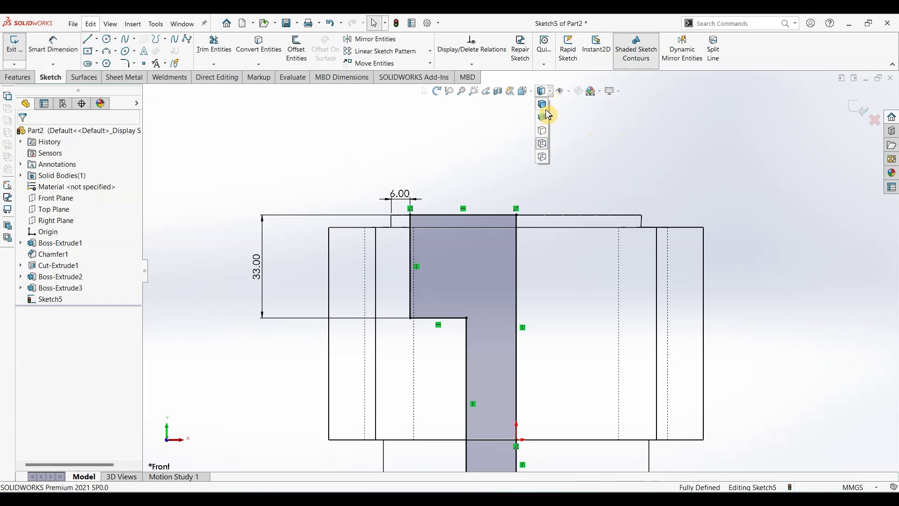
click(546, 112)
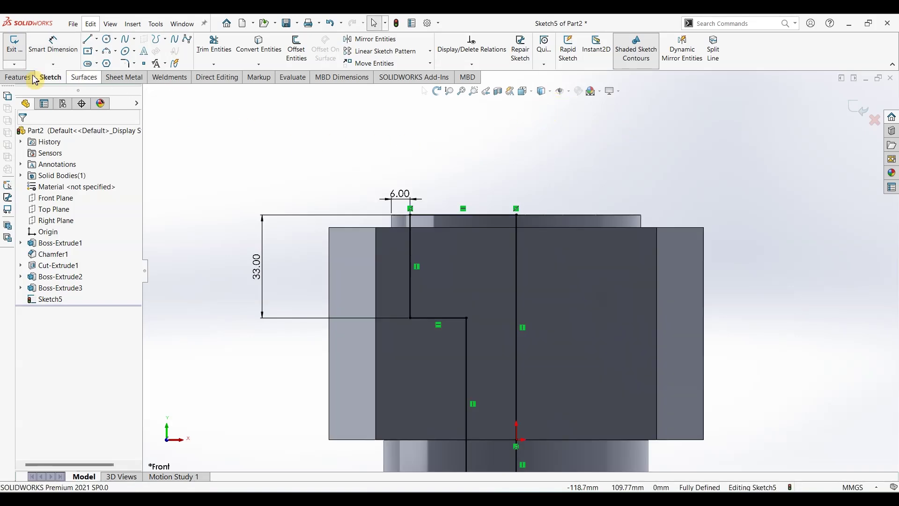
click(19, 77)
click(225, 50)
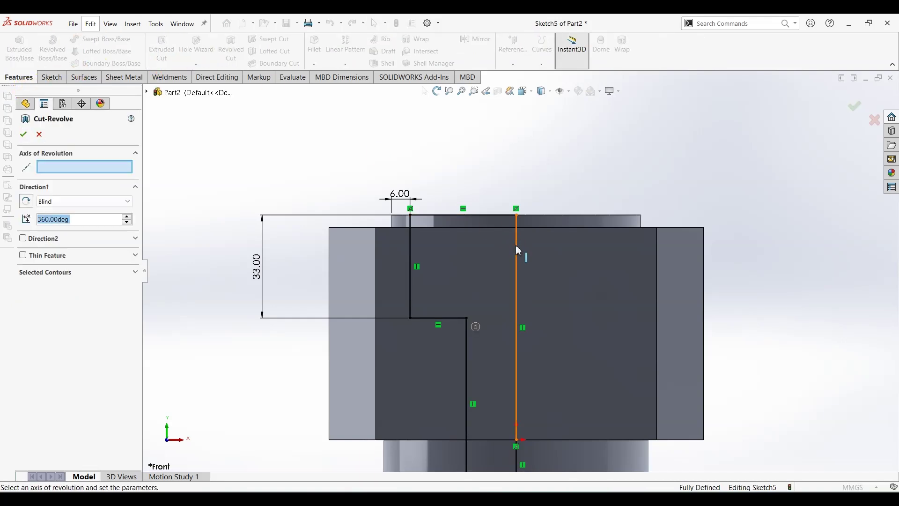
click(517, 248)
click(23, 135)
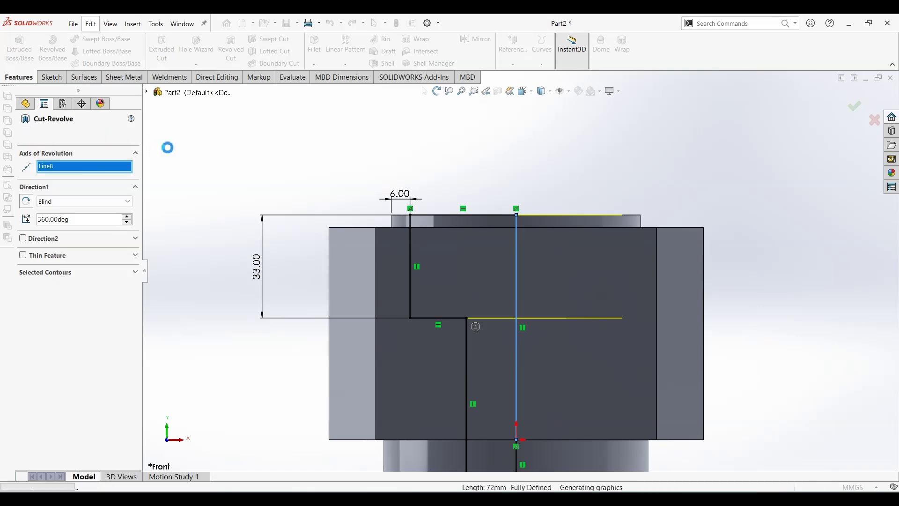
middle_drag(210, 163, 247, 189)
key(ctrl+7)
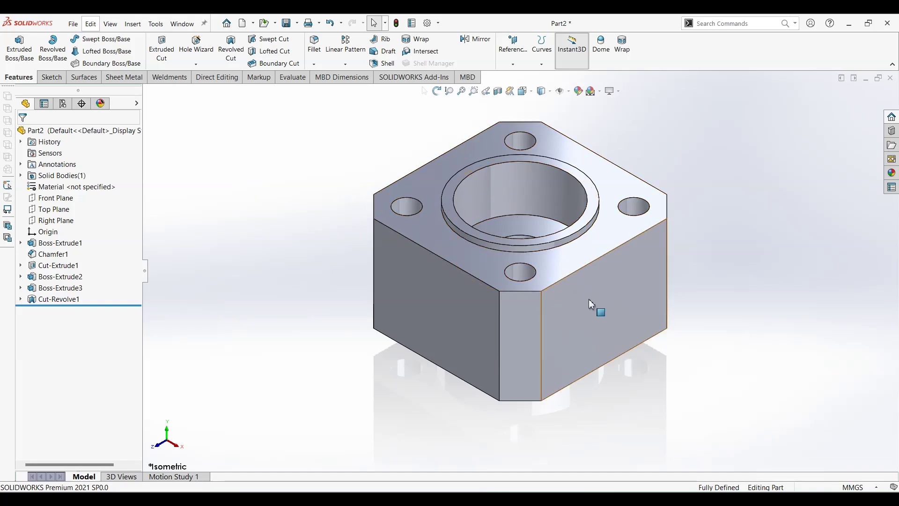
Start a sketch on the Right Plane and consult the PDF drawing for the tapered notch in the upper boss
click(47, 222)
click(50, 221)
click(51, 77)
click(14, 44)
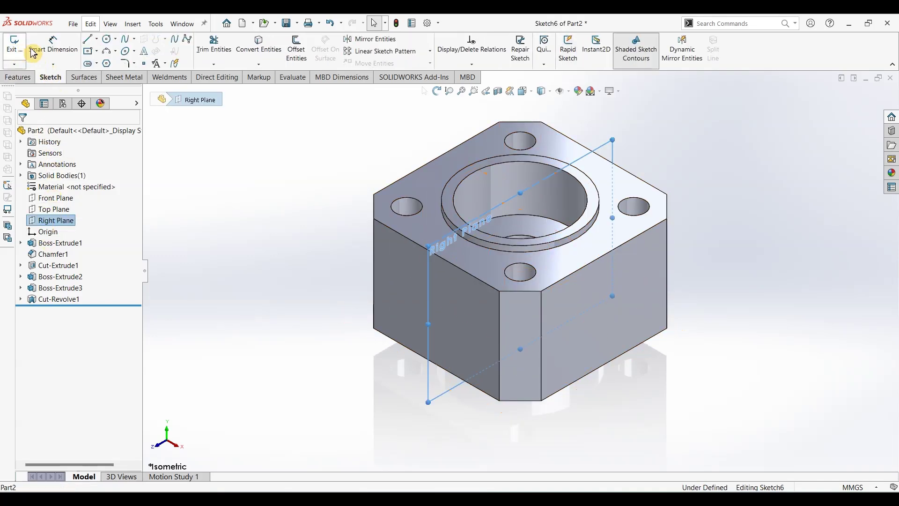
click(89, 40)
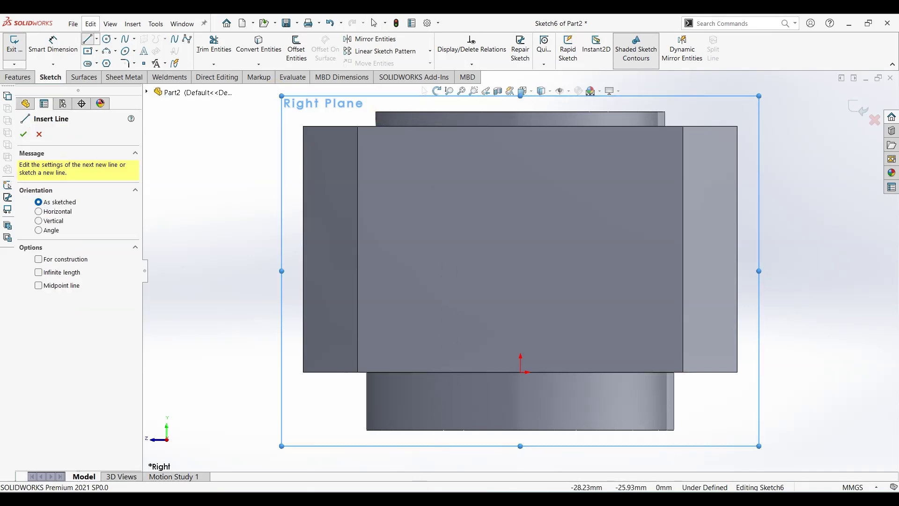
key(alt+Tab)
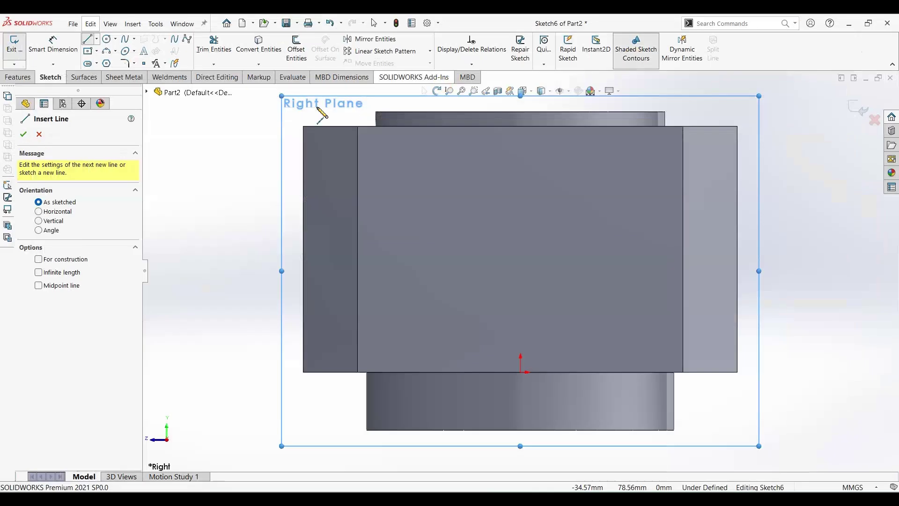
click(831, 23)
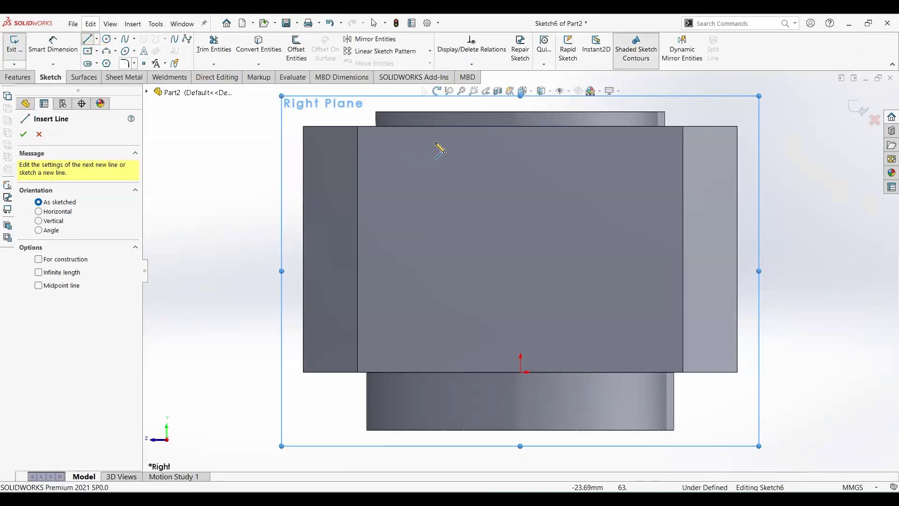
Sketch a closed tapered half-profile down from the upper boss's top edge, with a bottom line about 14 mm long ending on the vertical centre axis
click(446, 113)
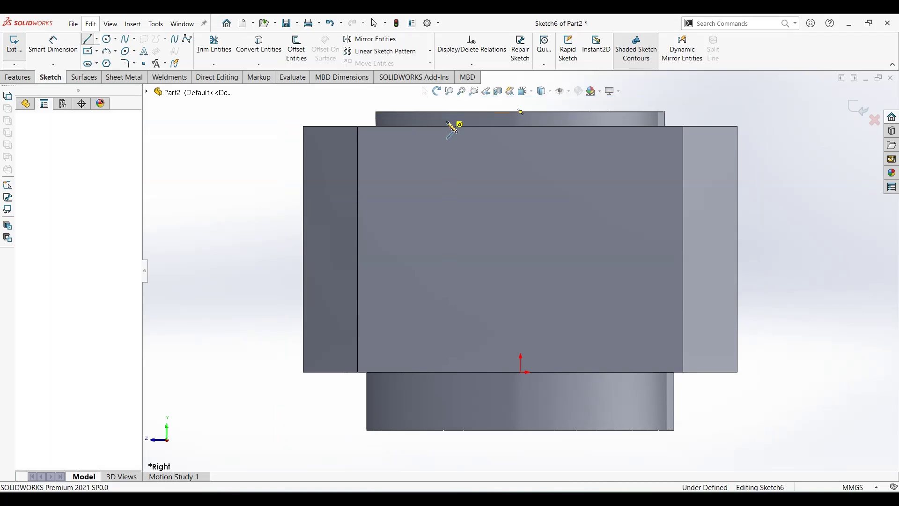
click(468, 152)
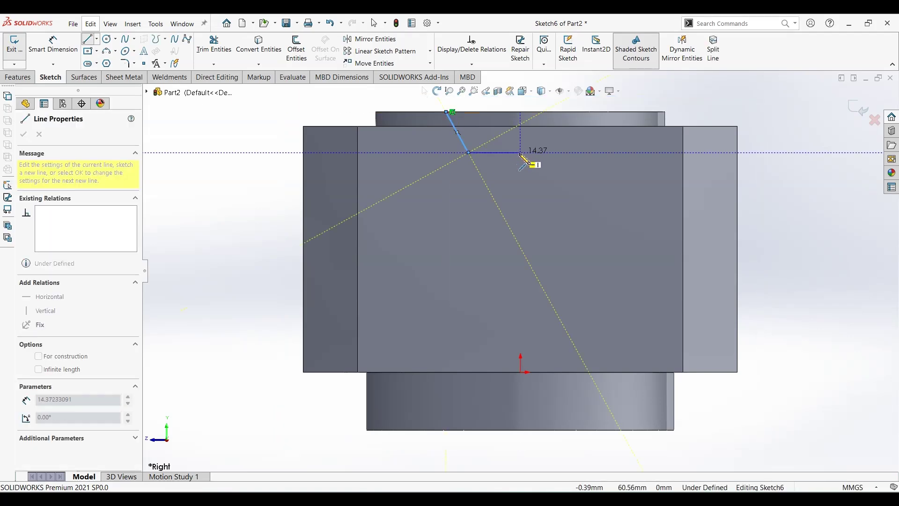
click(520, 152)
click(521, 112)
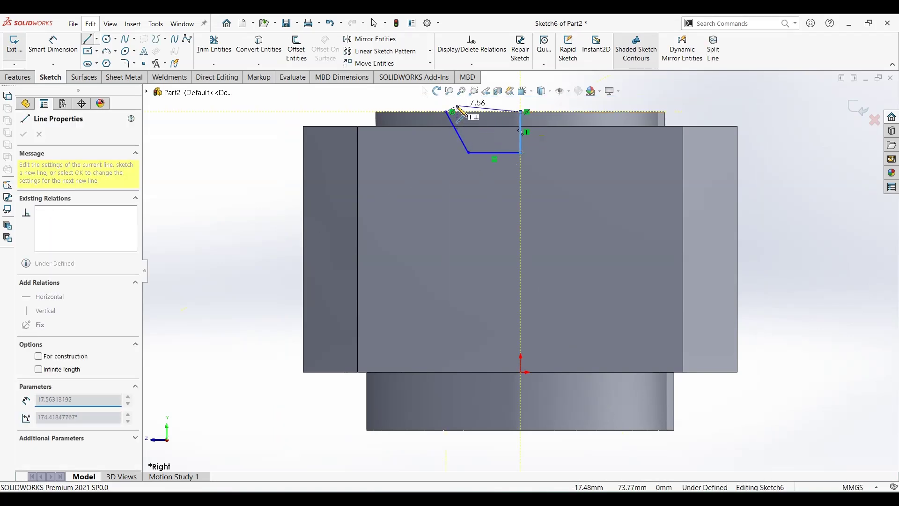
click(446, 112)
key(Escape)
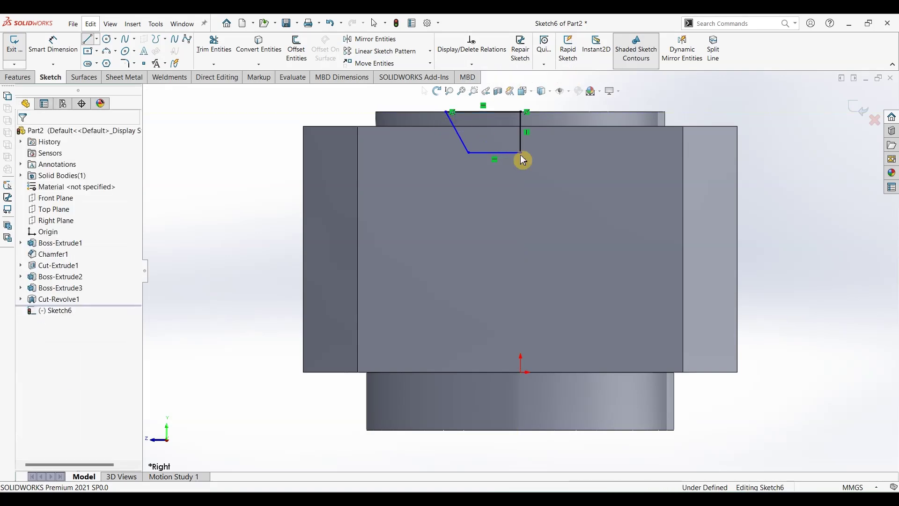
Try to add a vertical relation between the notch profile's lower corner on the axis and the origin, and undo it
click(526, 159)
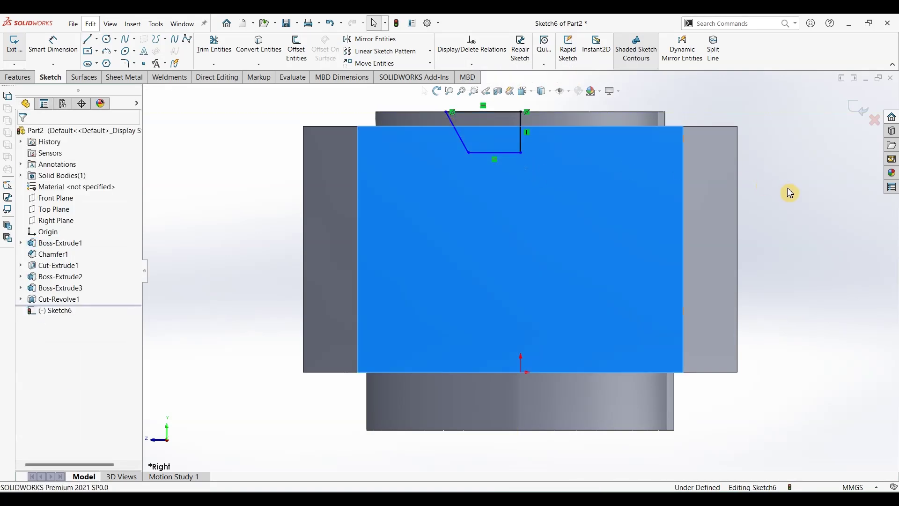
click(521, 152)
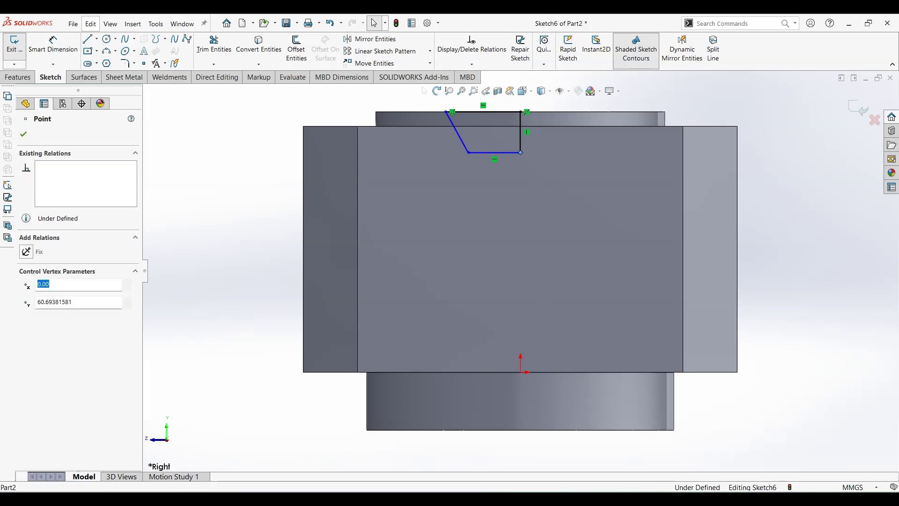
ctrl+click(520, 372)
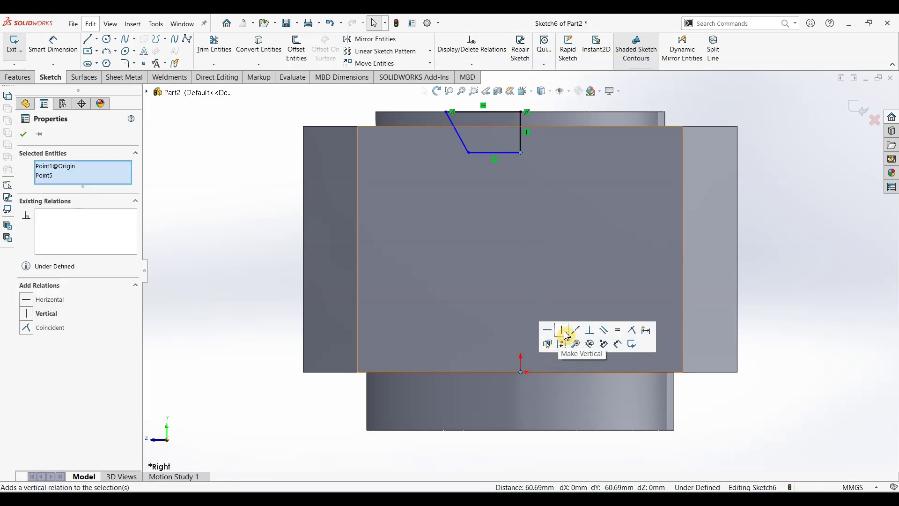
click(562, 330)
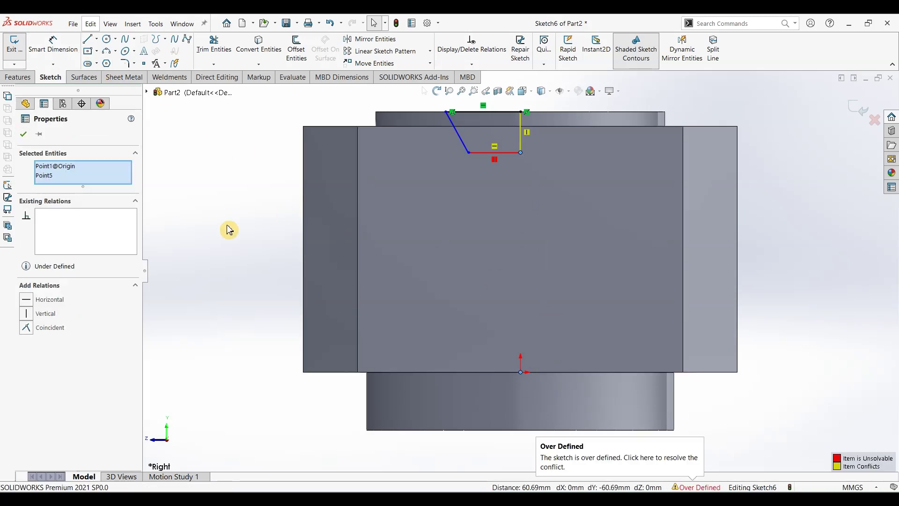
click(301, 277)
key(ctrl+z)
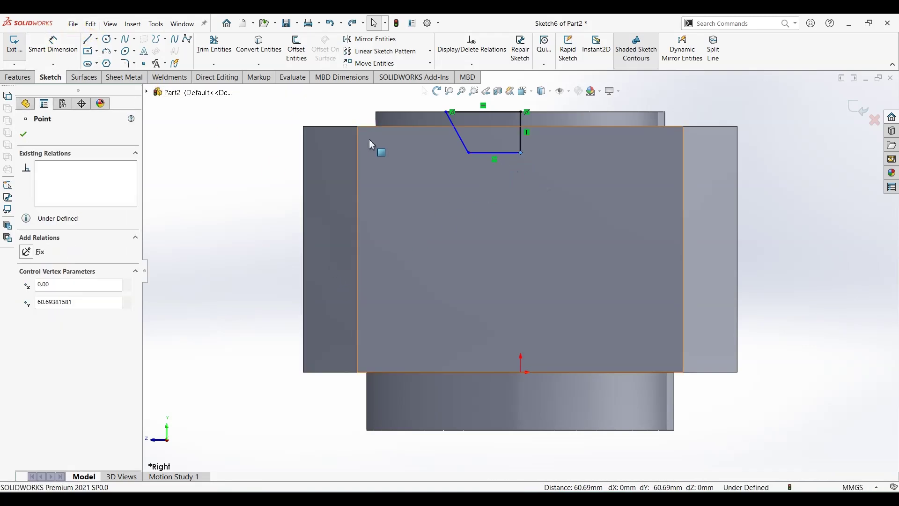
Pull the notch profile's bottom line down until the profile is about 20 mm deep with a bottom line about 9.5 mm long
click(369, 139)
click(521, 153)
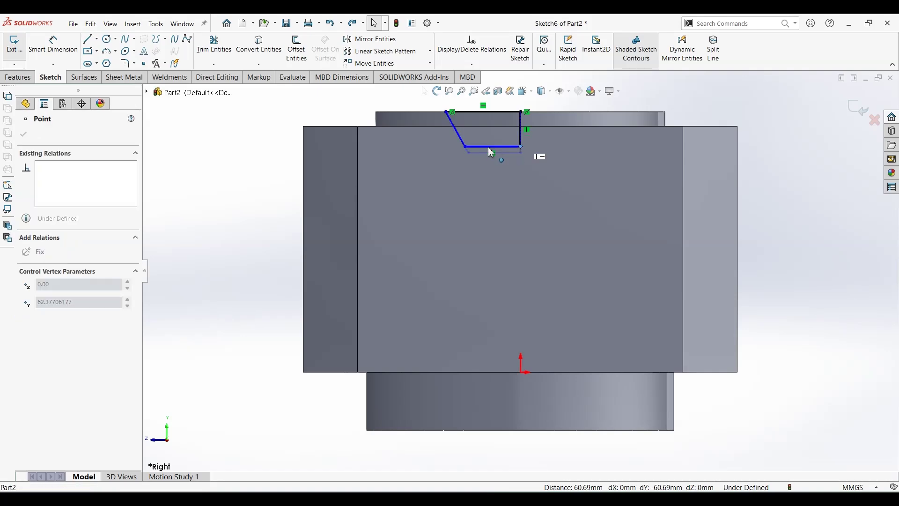
drag(491, 152, 492, 185)
key(Escape)
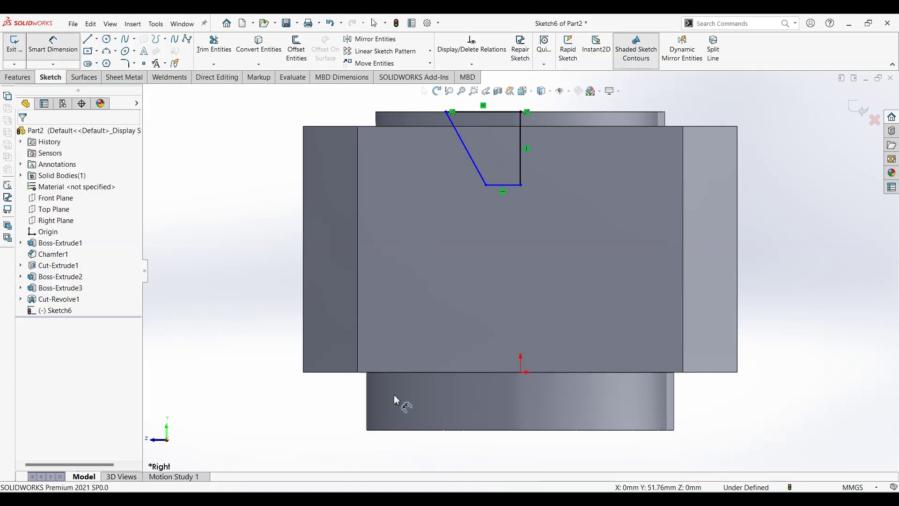
Check the notch sizes in the PDF drawing and dimension the half-profile 8 mm deep with a 9 mm bottom line
key(alt+Tab)
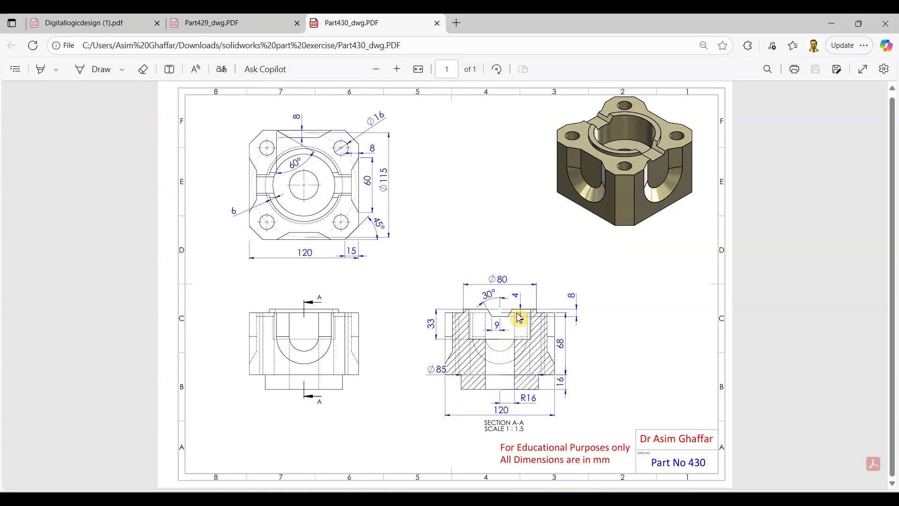
click(831, 23)
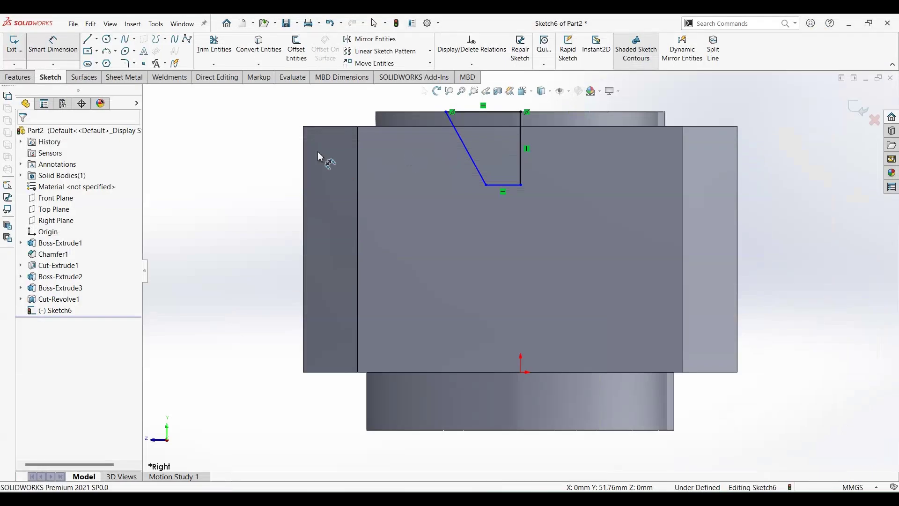
click(524, 160)
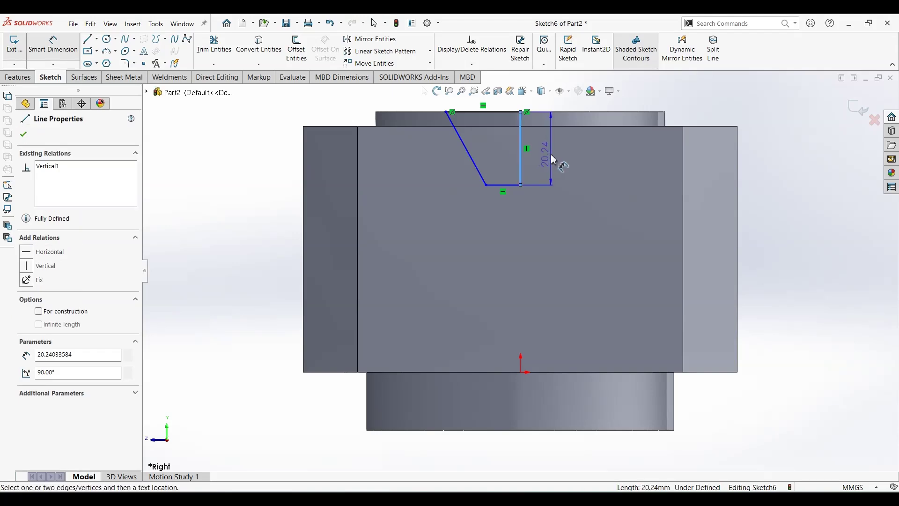
click(554, 160)
key(Return)
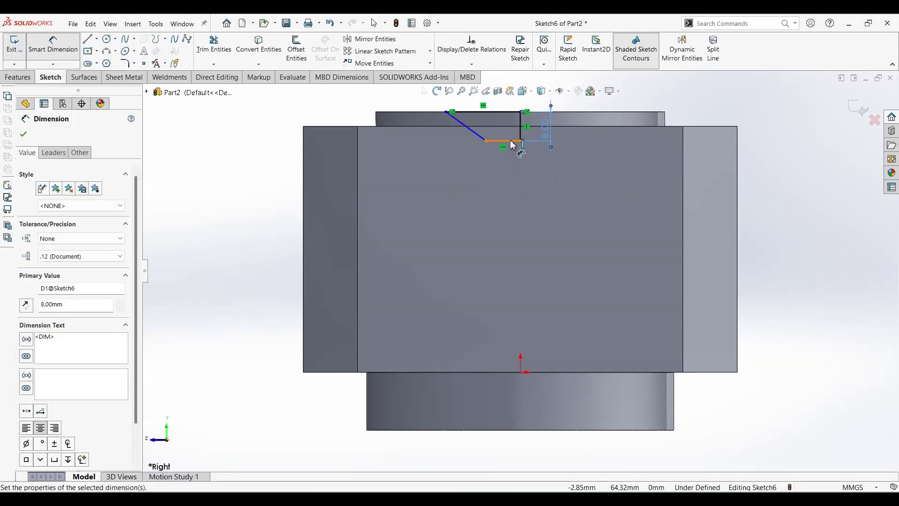
click(510, 151)
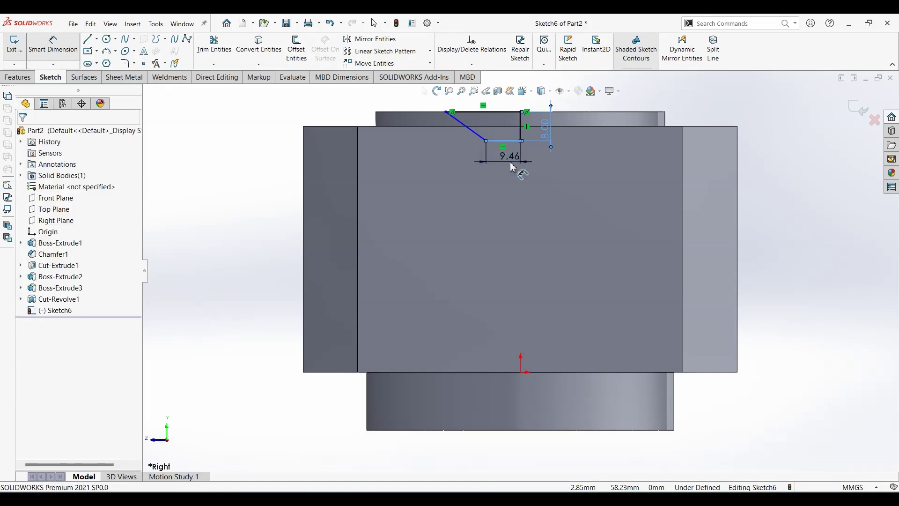
click(512, 164)
text(9)
key(Return)
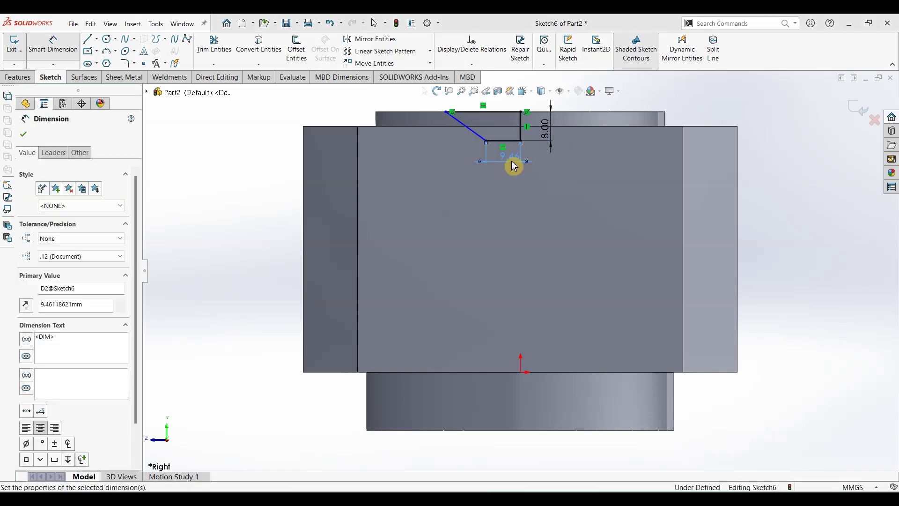
Dimension the angle between the notch's slanted side and its bottom line as 180-30, giving 150°
click(472, 131)
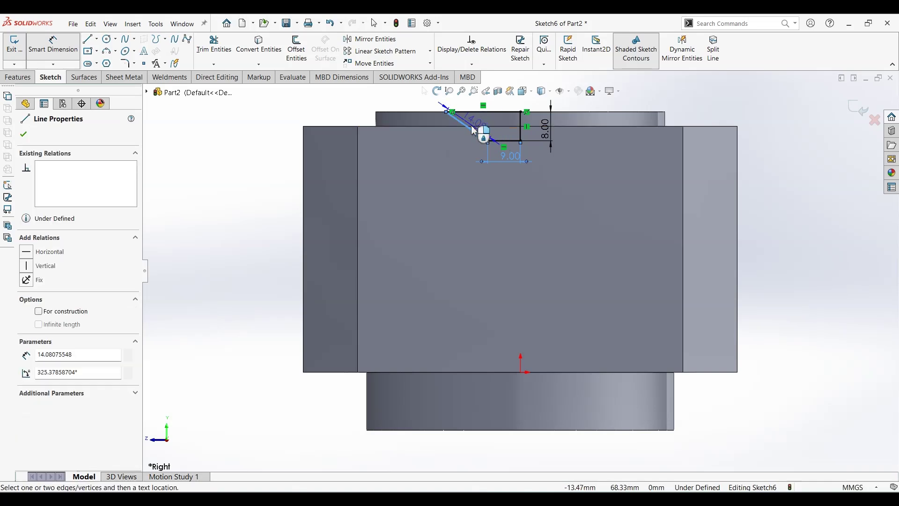
click(502, 141)
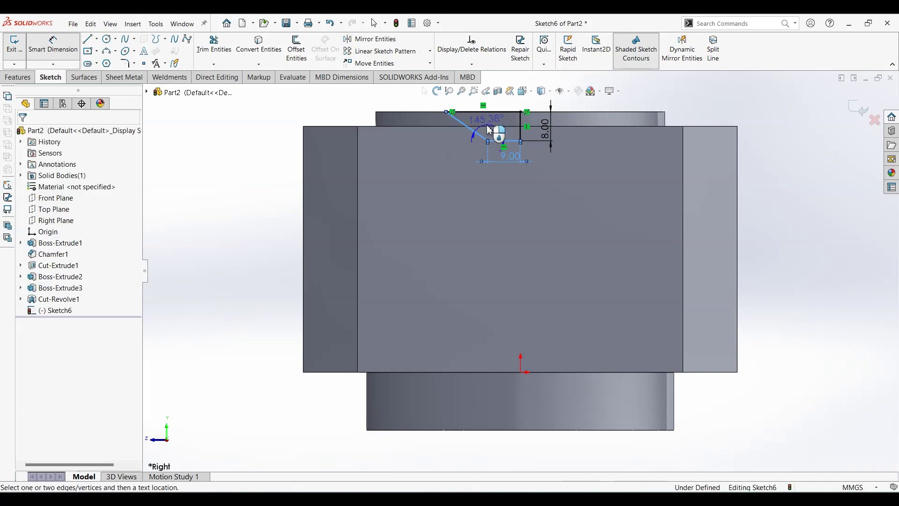
click(487, 125)
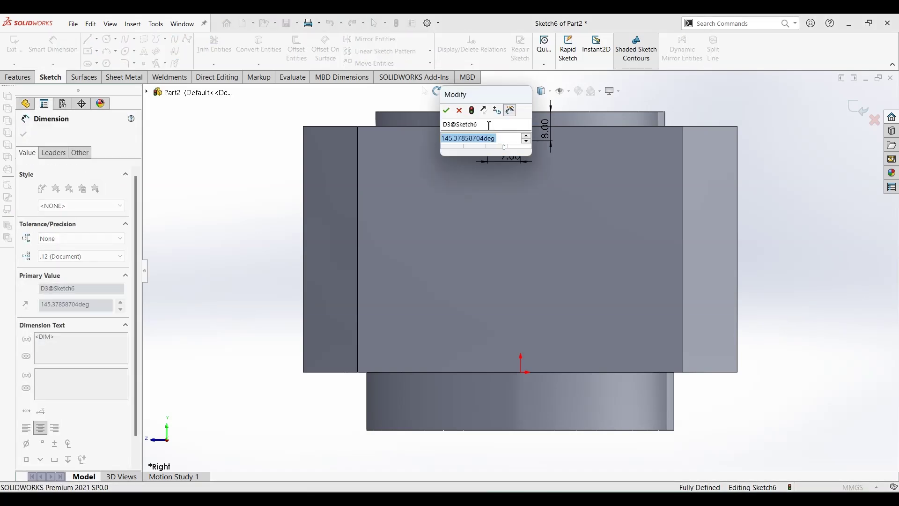
text(180-)
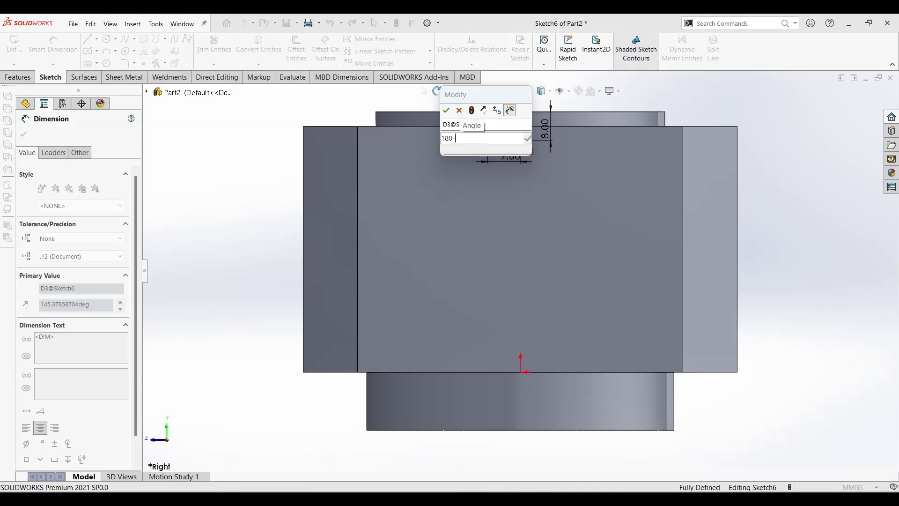
text(30)
key(Return)
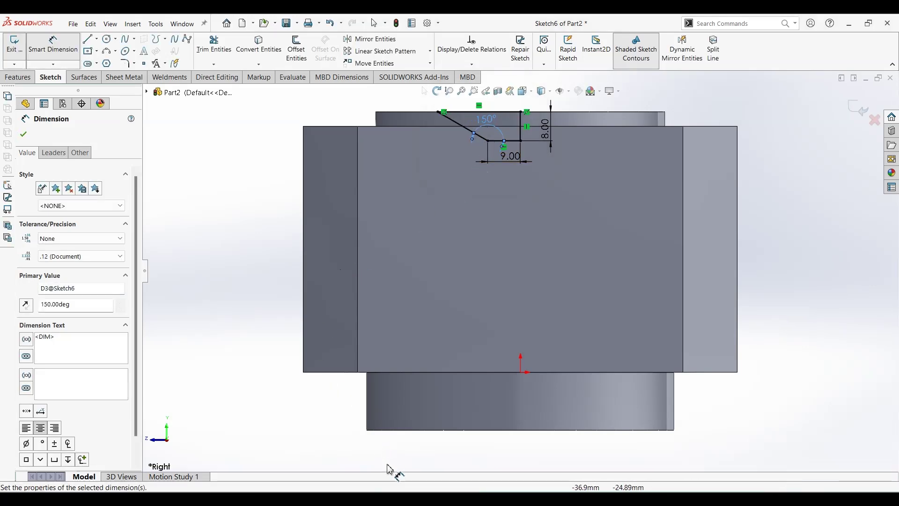
Recheck the notch angle in the PDF drawing and set the angle between slanted side and bottom line to 120°
click(397, 489)
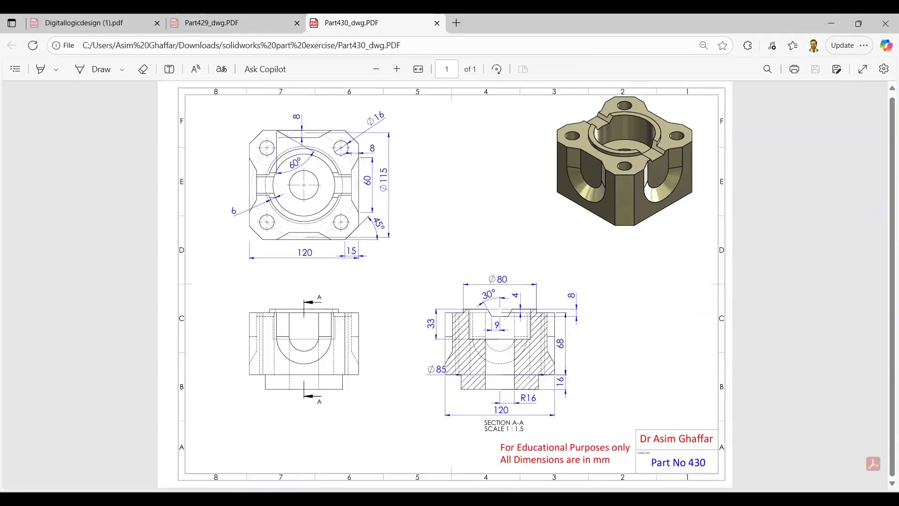
key(alt+Tab)
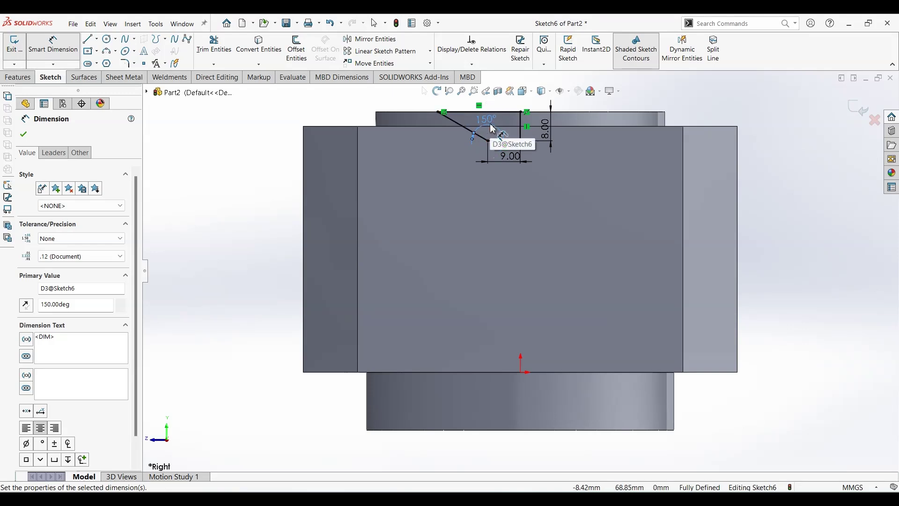
double_click(492, 123)
text(90+20)
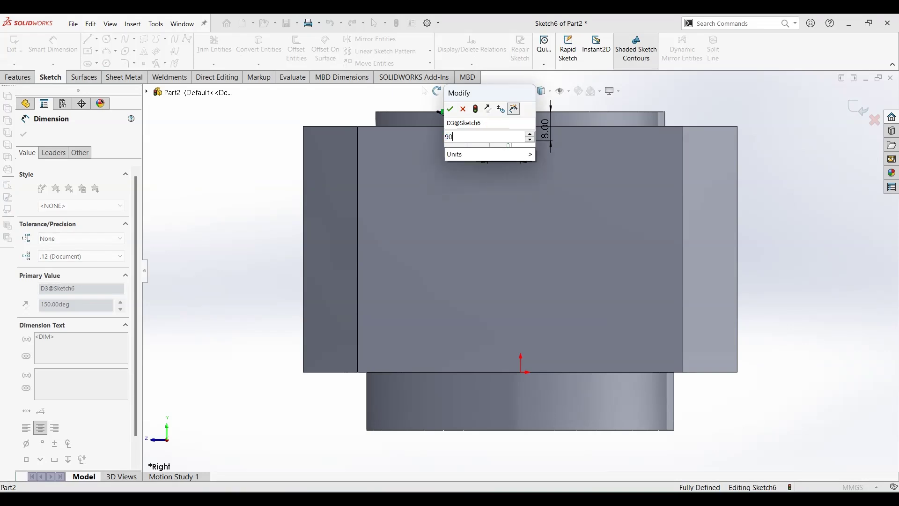
key(Return)
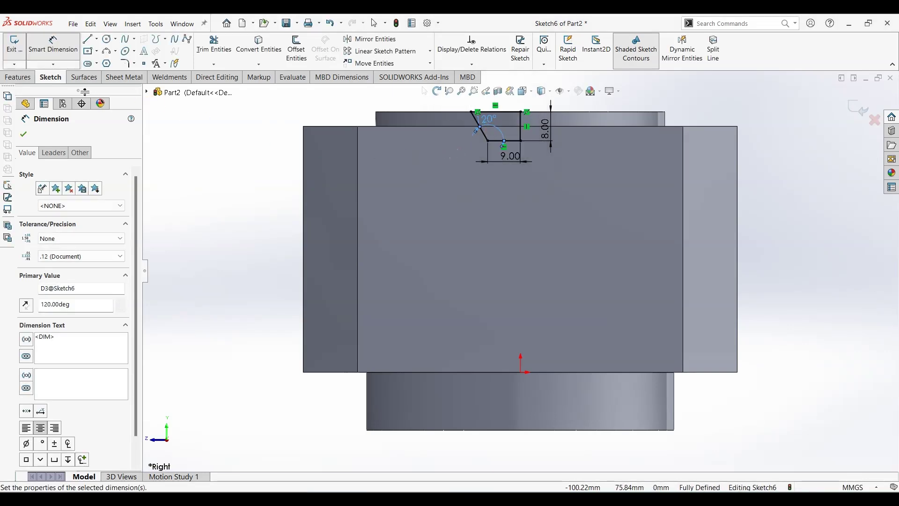
Mirror the notch half-profile about its vertical centre line with Copy enabled to complete the trapezoid
click(12, 77)
click(213, 187)
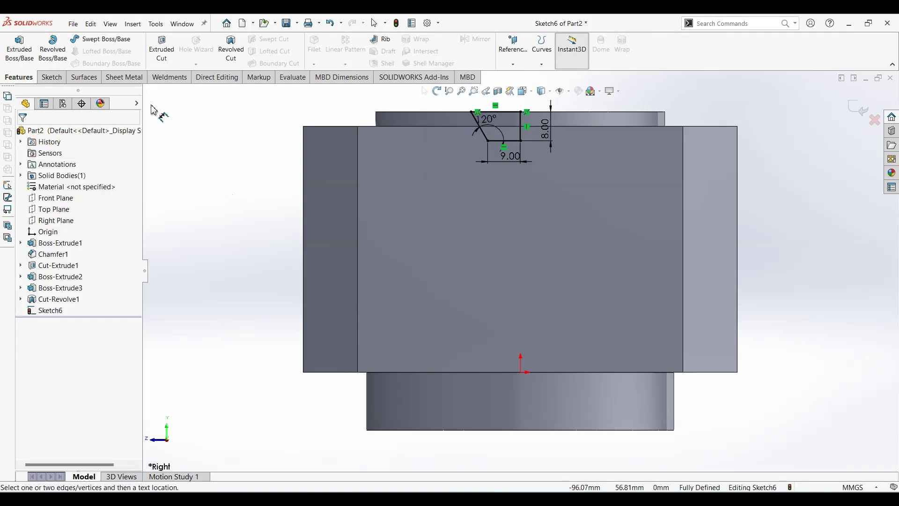
click(48, 78)
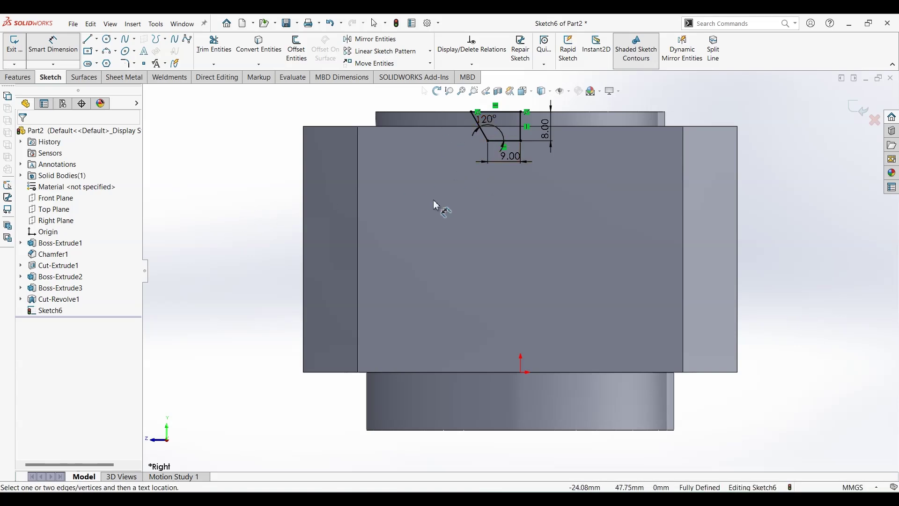
key(Escape)
key(ctrl+a)
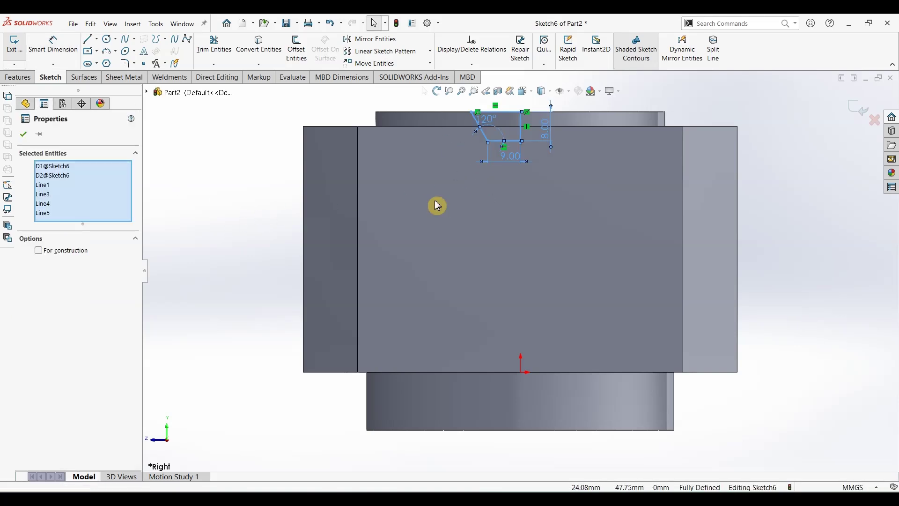
click(384, 39)
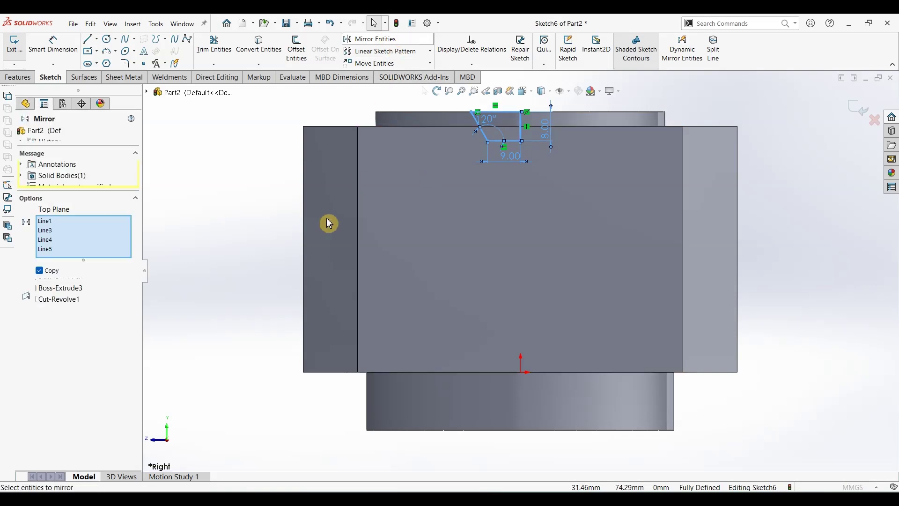
click(84, 295)
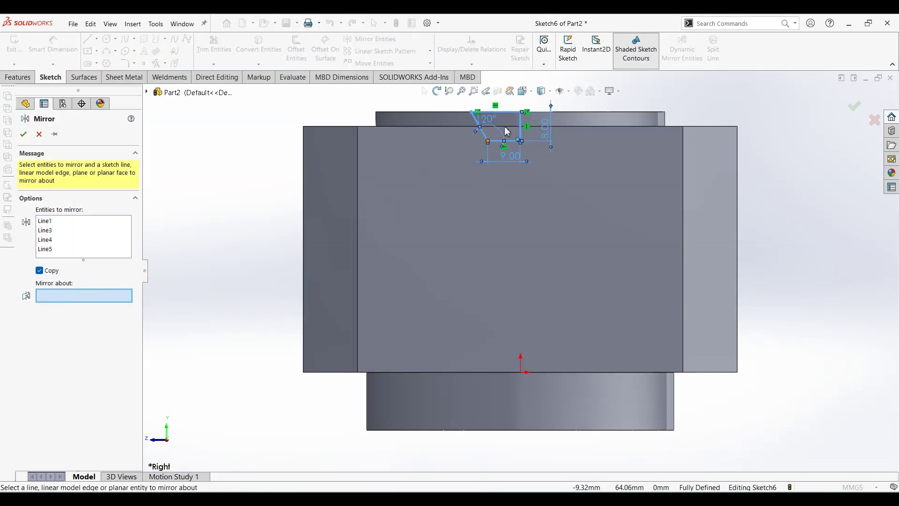
click(524, 132)
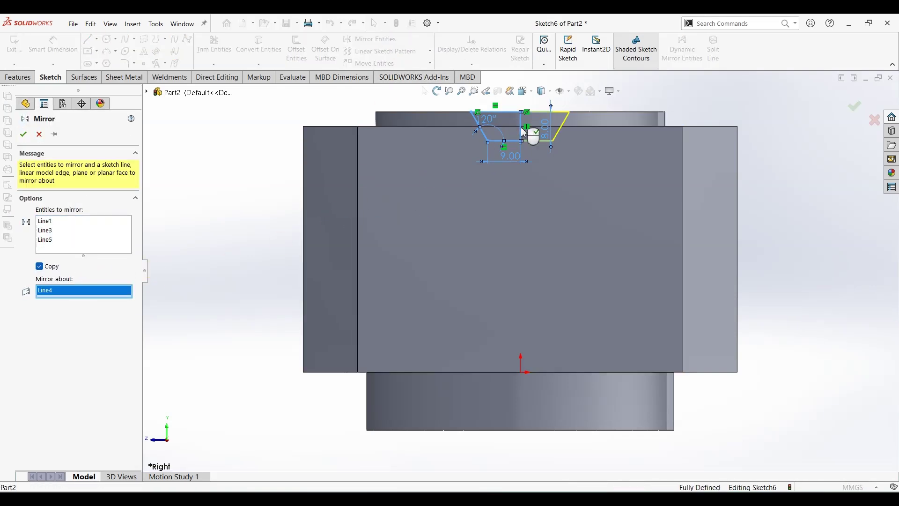
click(23, 135)
Extrude-cut both halves of the notch profile with Through All - Both across the block and upper boss
click(21, 77)
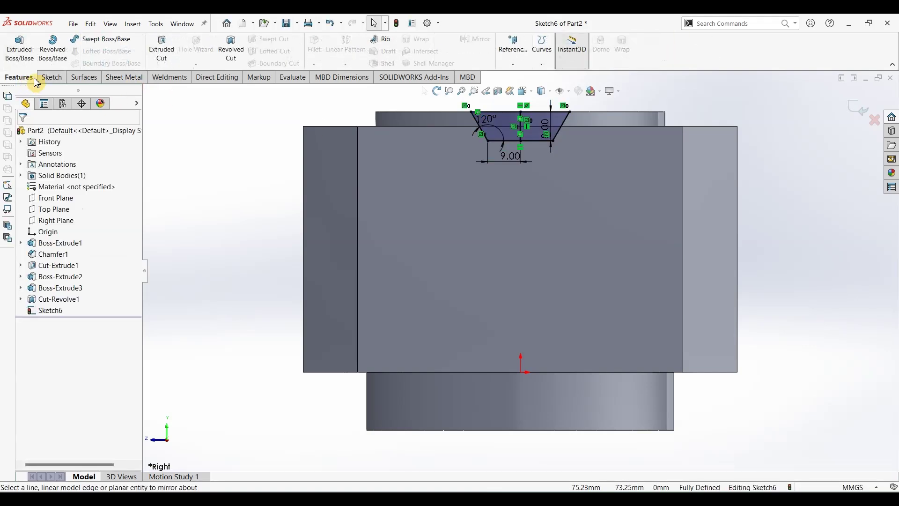
click(161, 49)
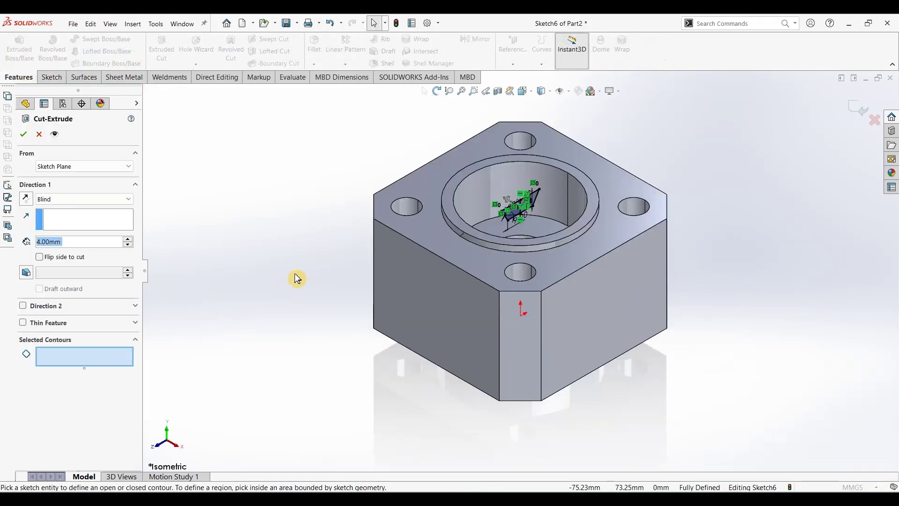
click(66, 201)
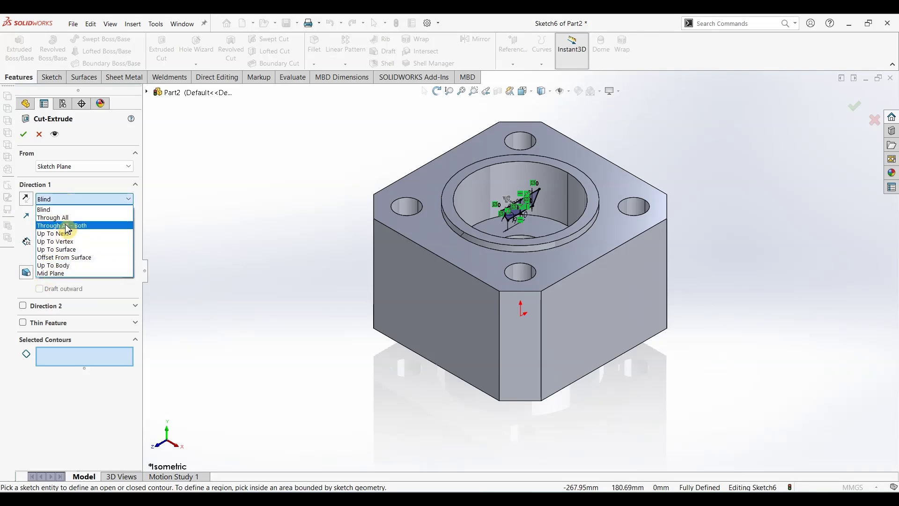
click(68, 227)
click(62, 375)
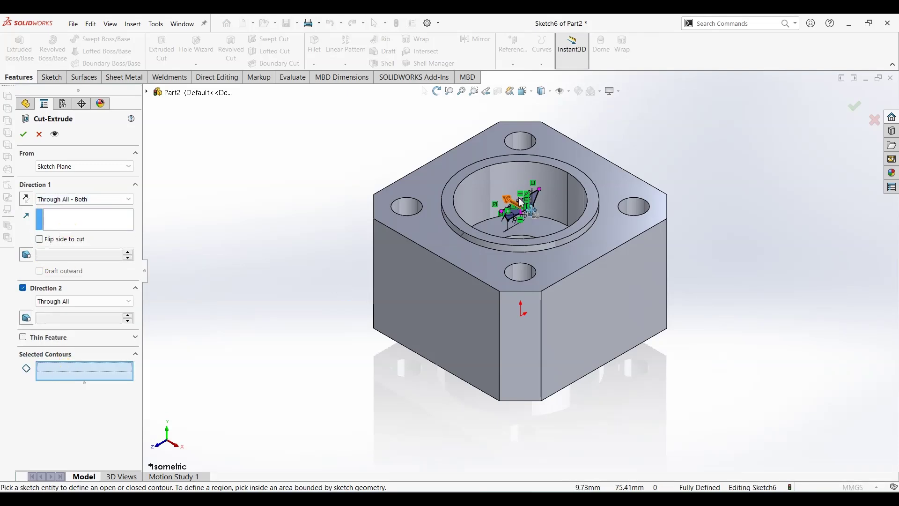
click(518, 211)
click(511, 224)
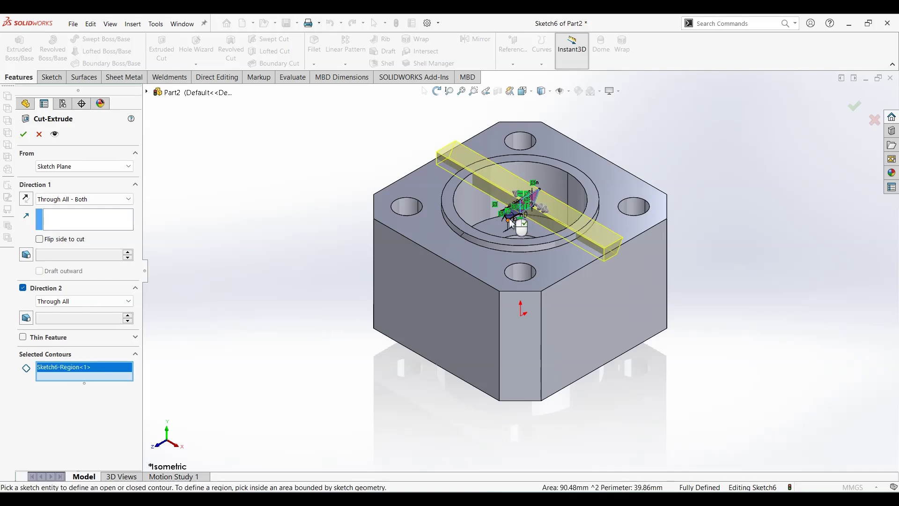
click(513, 219)
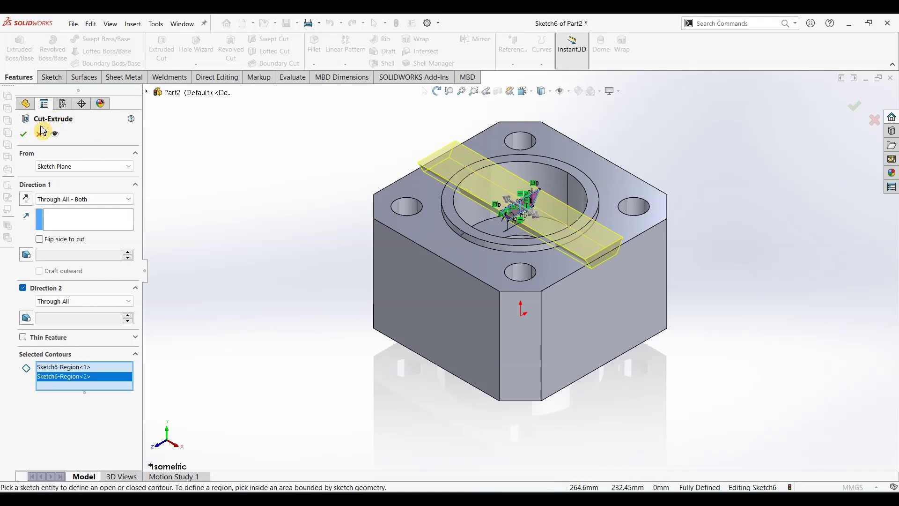
click(23, 134)
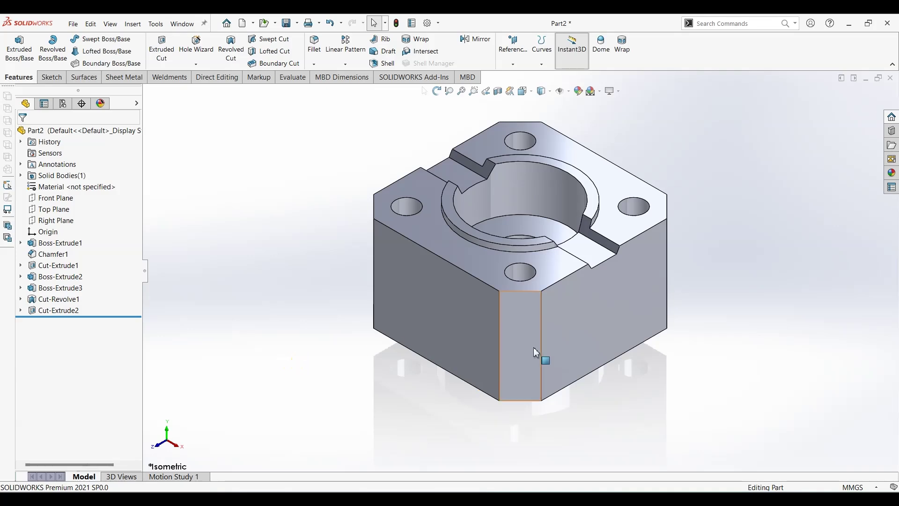
Check the side slot in the PDF drawing, then sketch a closed U-shaped profile about 43 mm wide on the block's side face below the notch
key(alt+Tab)
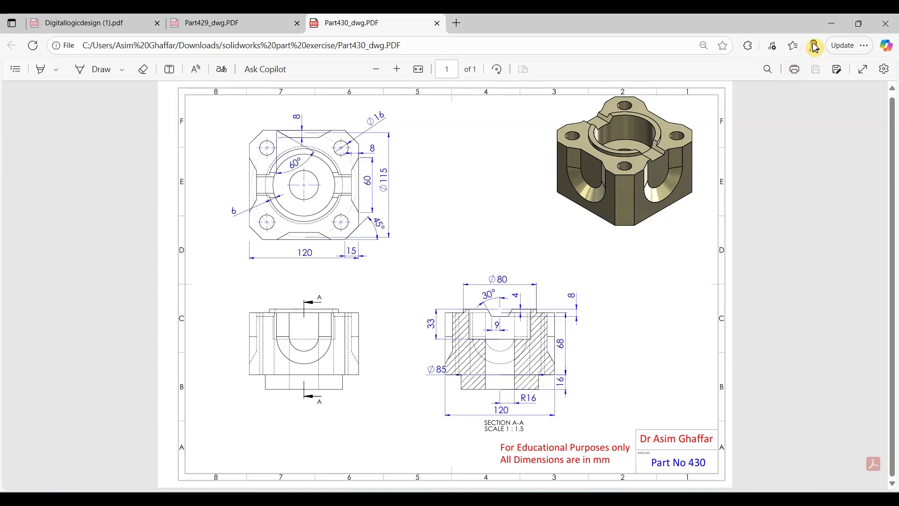
click(831, 24)
click(651, 244)
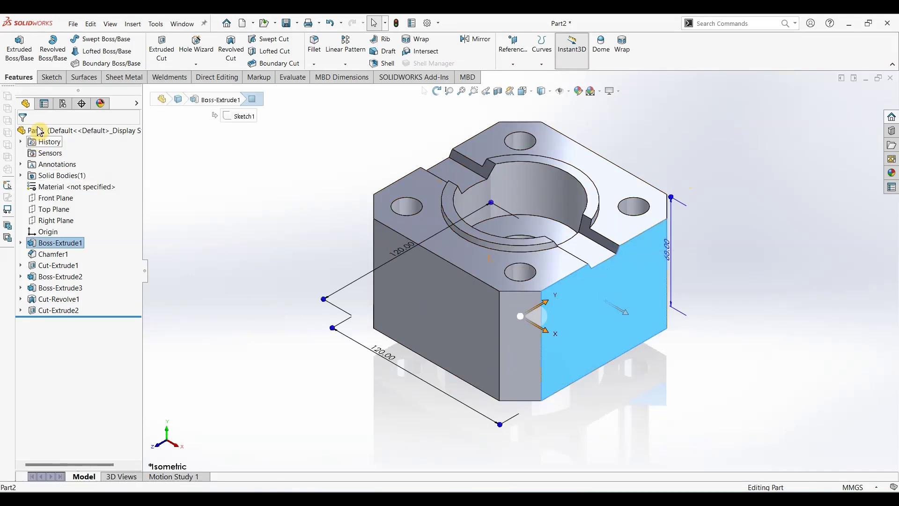
click(51, 77)
click(14, 45)
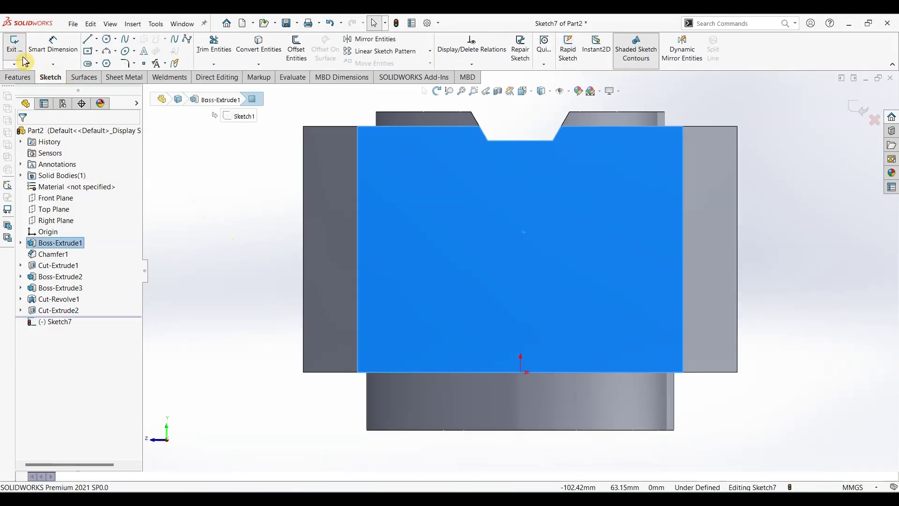
click(87, 39)
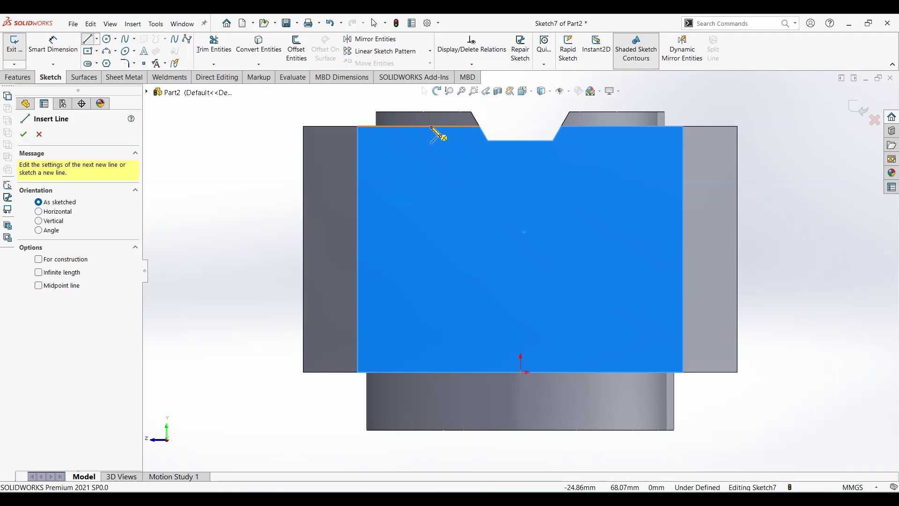
click(430, 126)
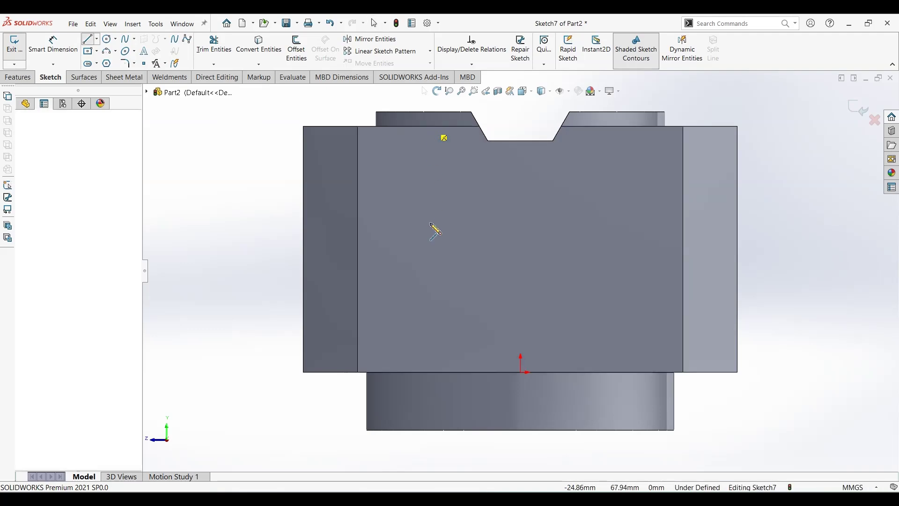
click(430, 259)
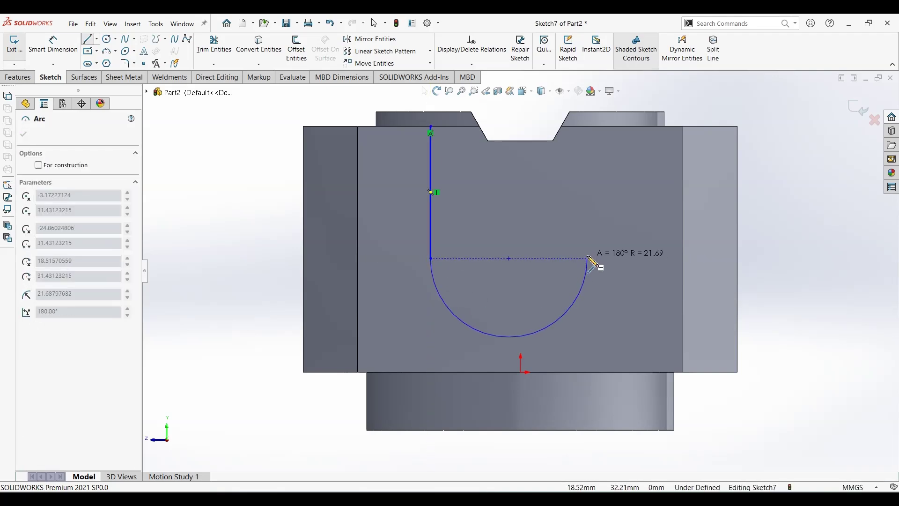
click(587, 258)
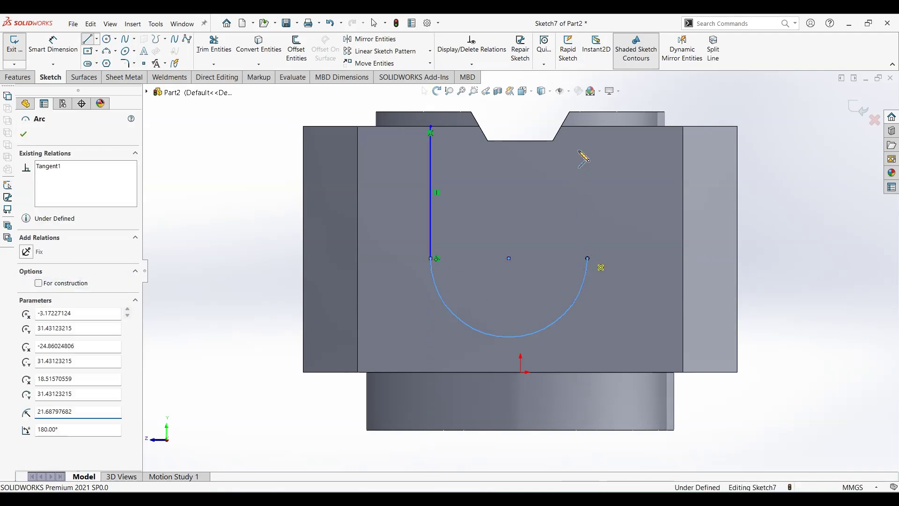
click(586, 126)
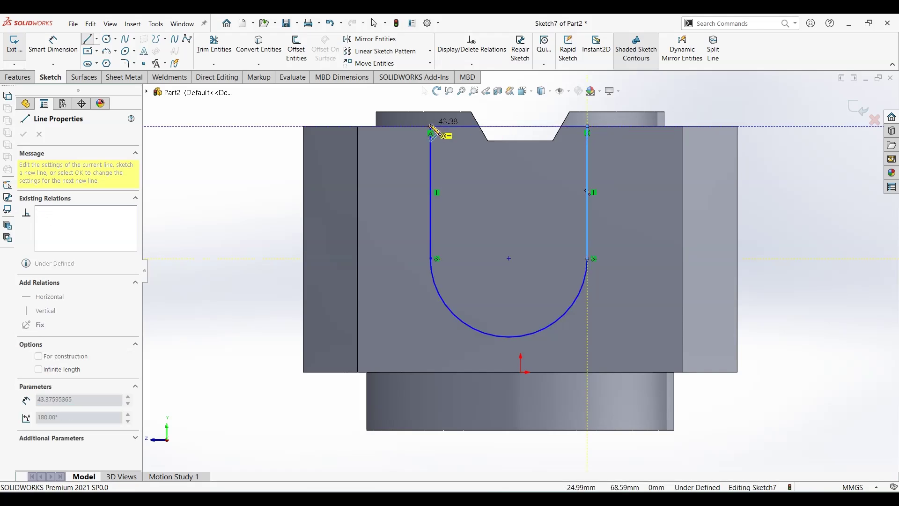
click(431, 126)
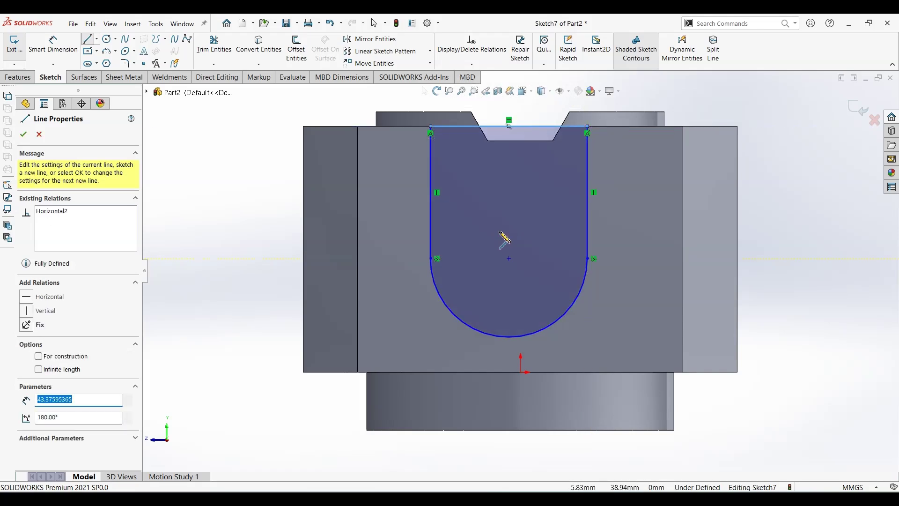
key(Escape)
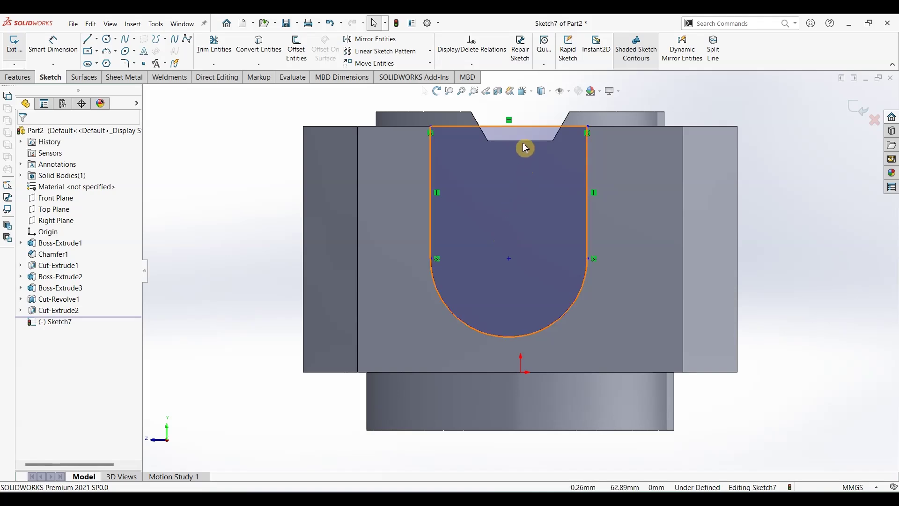
Centre the U-shaped profile by adding a vertical relation between its top line's midpoint and the origin
right_click(519, 130)
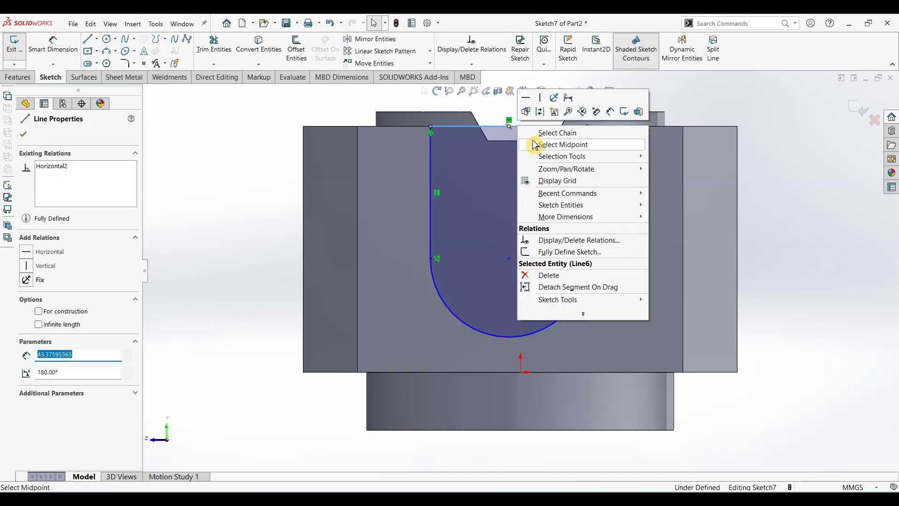
click(532, 142)
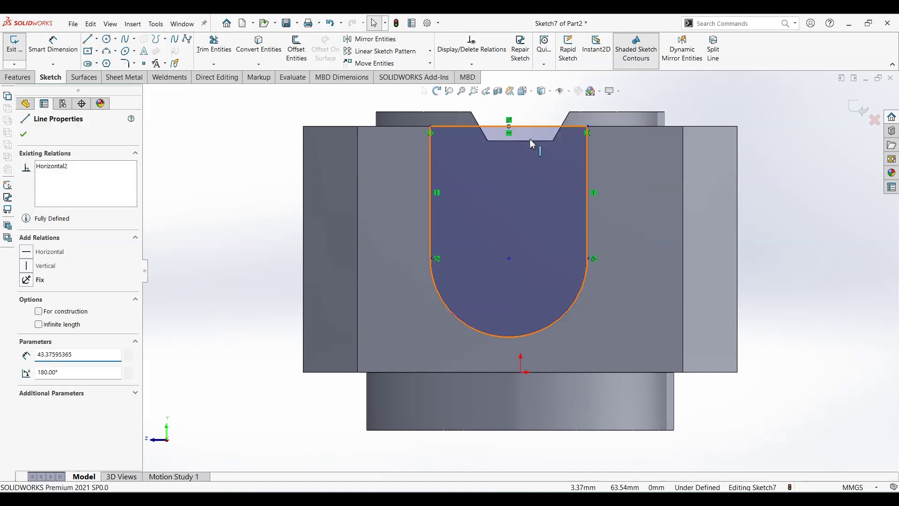
ctrl+click(521, 371)
click(562, 329)
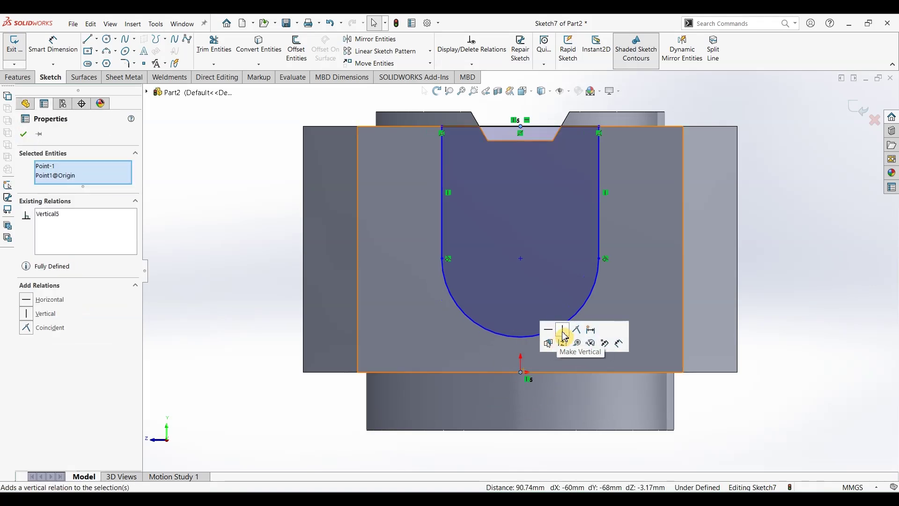
Look up the slot width in the PDF drawing and dimension the U-profile's top line as 60 mm
click(64, 52)
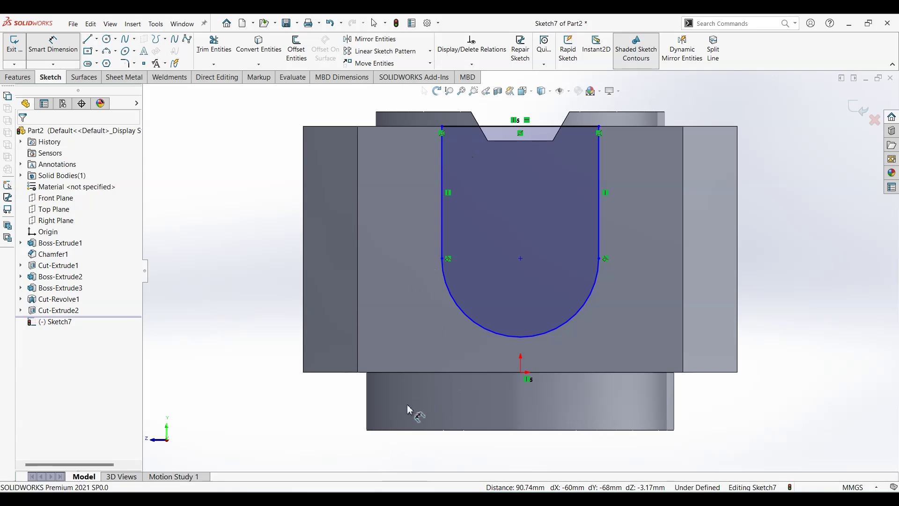
key(alt+Tab)
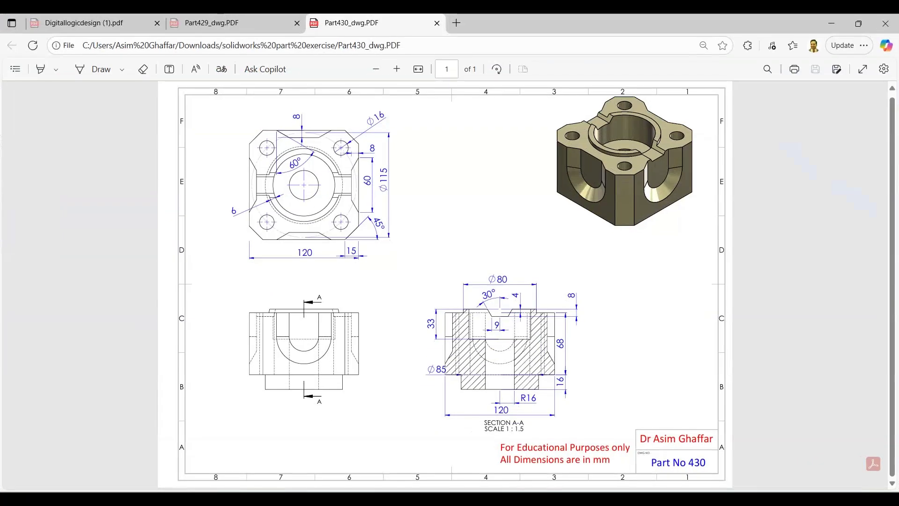
key(alt+Tab)
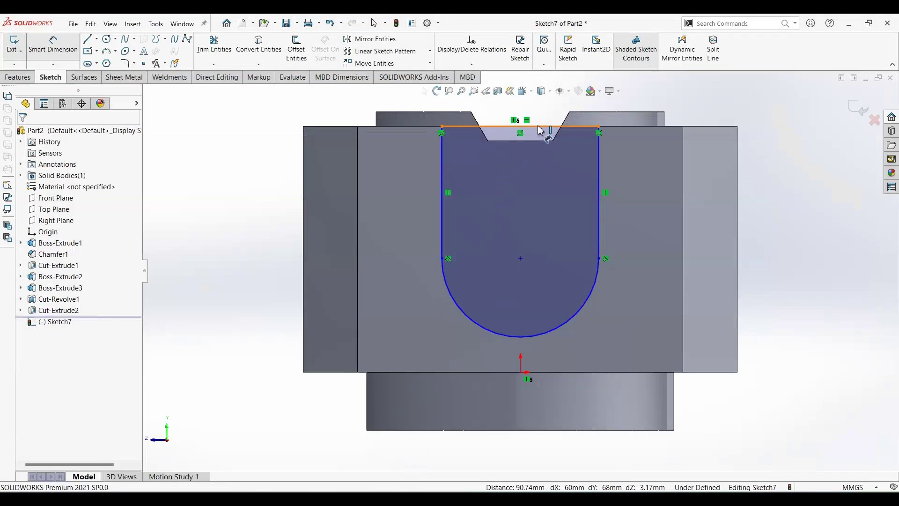
click(531, 159)
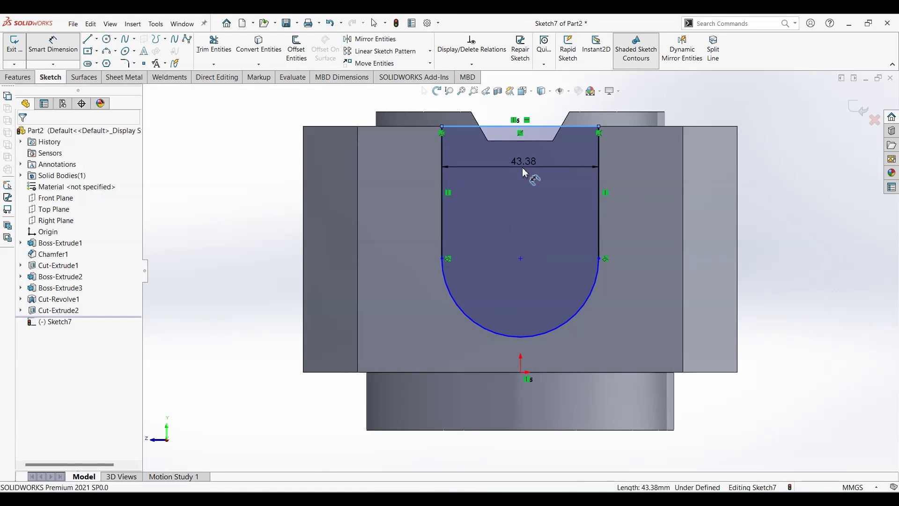
click(525, 172)
text(60)
key(Return)
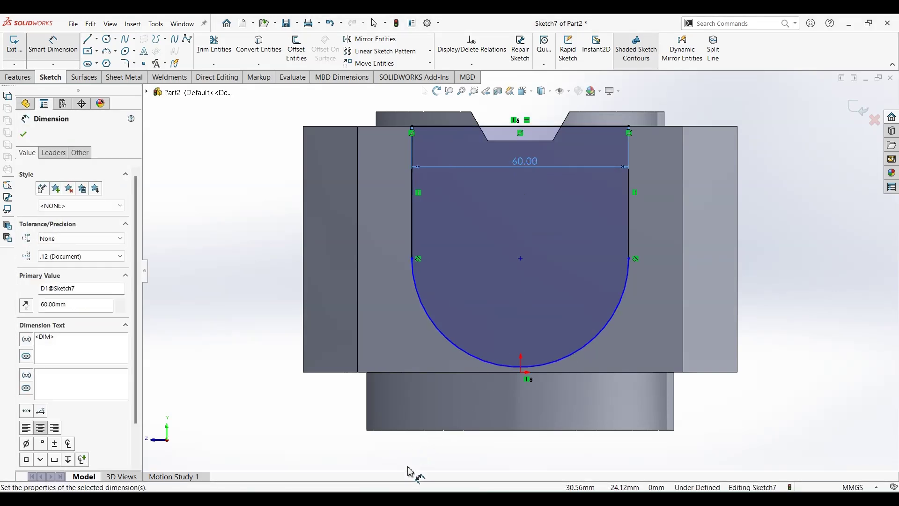
Look up the slot's straight height in the PDF drawing and dimension the U-profile's vertical side as 33 mm
key(alt+Tab)
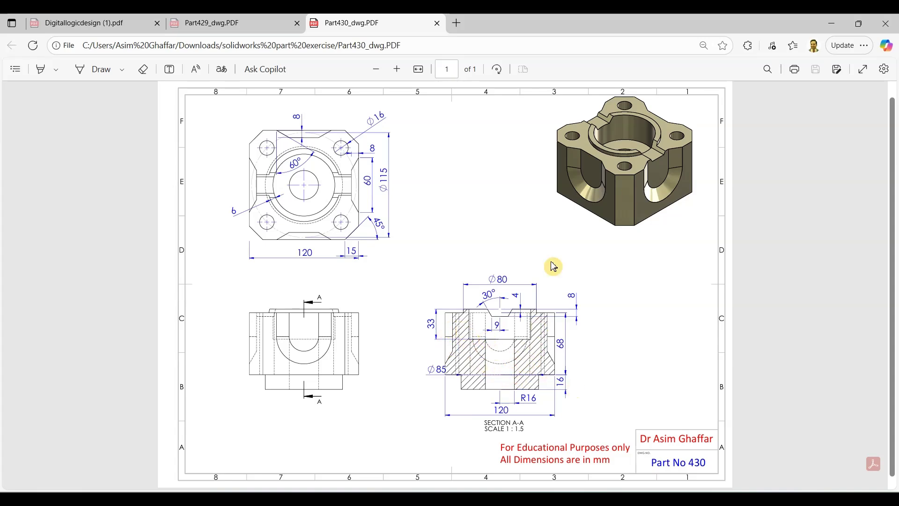
click(831, 23)
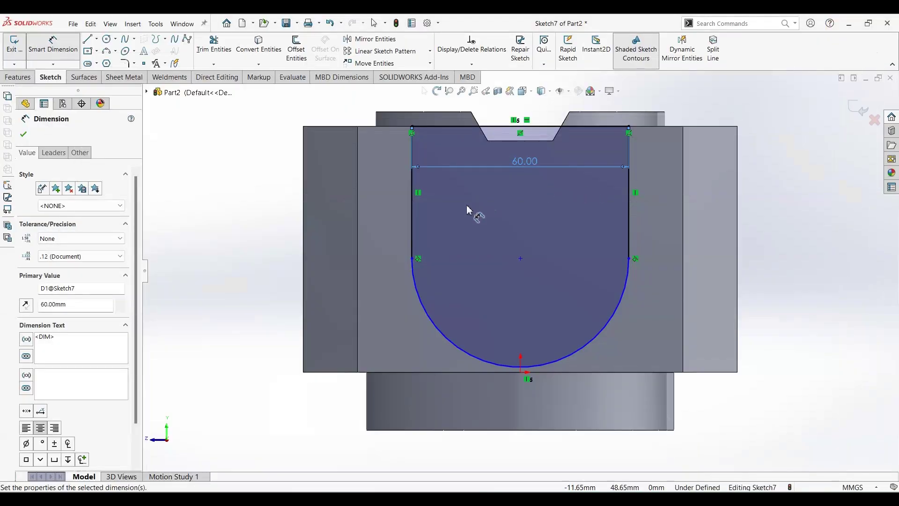
click(413, 229)
click(261, 210)
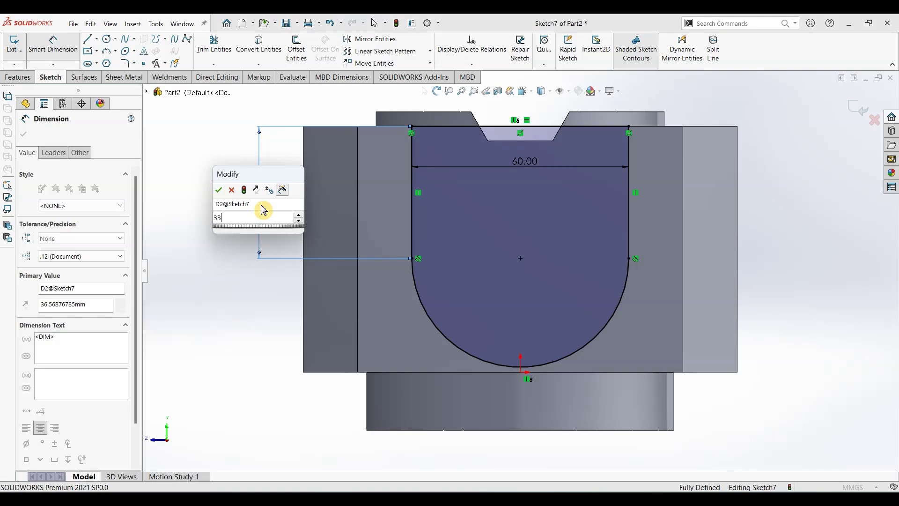
key(Return)
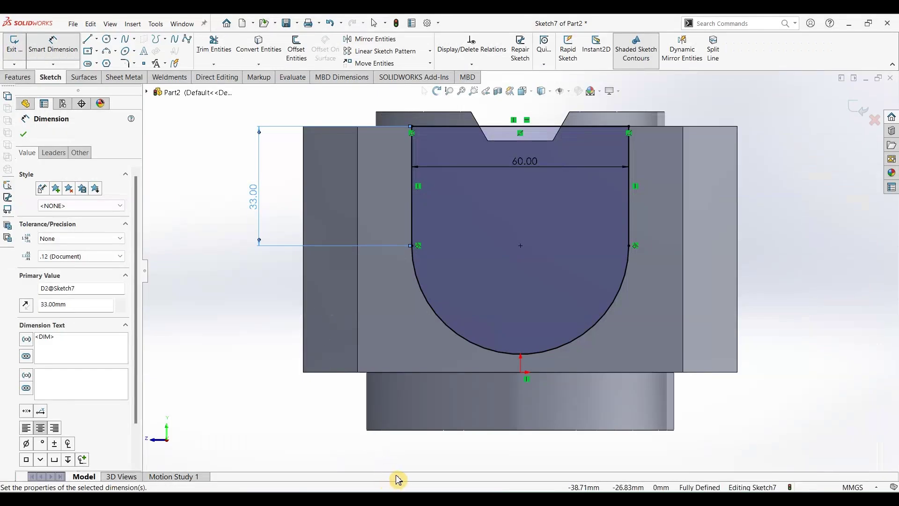
Check the slot depth in the PDF drawing and extrude-cut the U-shaped profile Blind to 8 mm
key(alt+Tab)
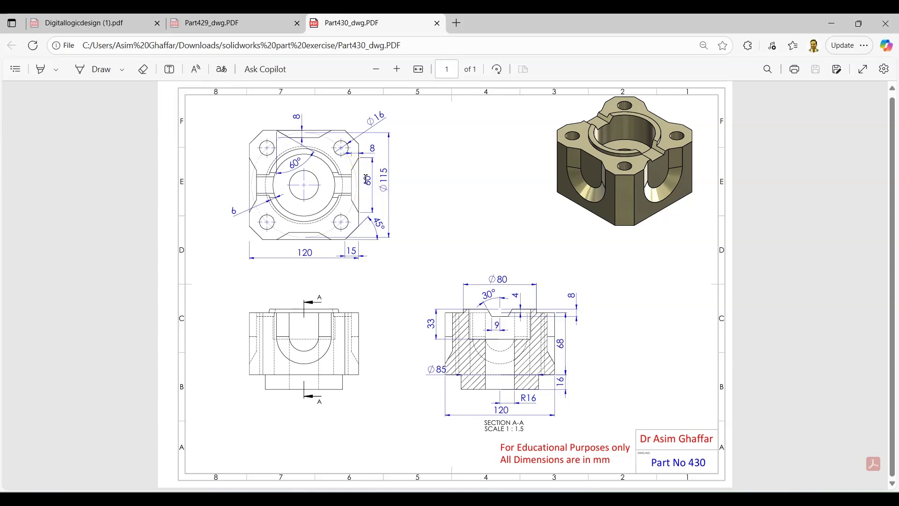
click(832, 23)
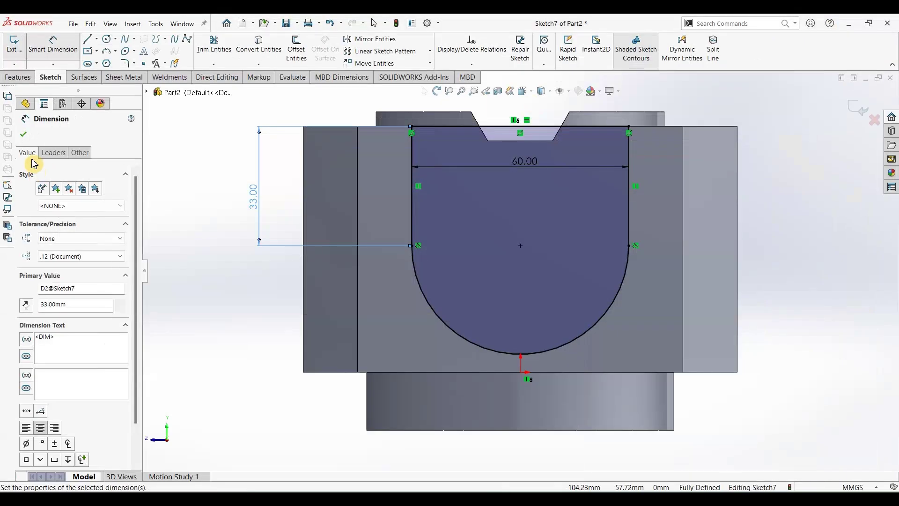
click(25, 78)
click(162, 49)
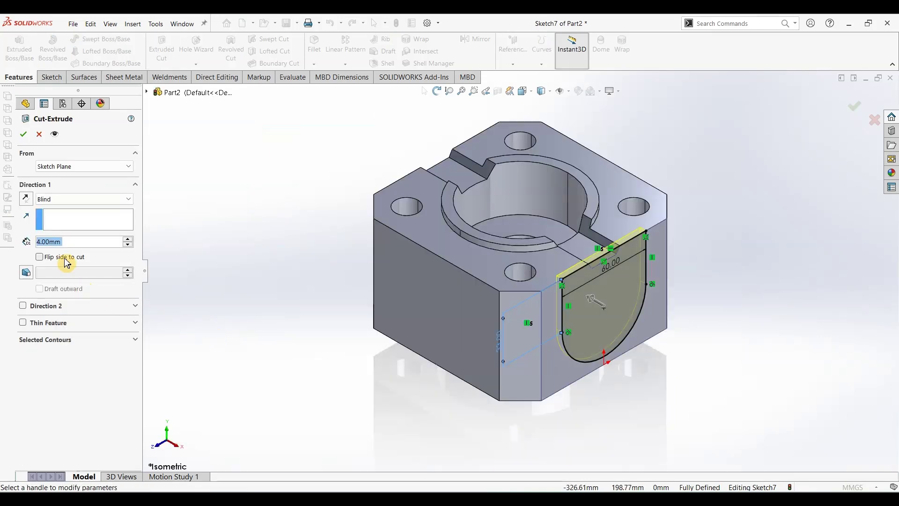
text(8)
key(Return)
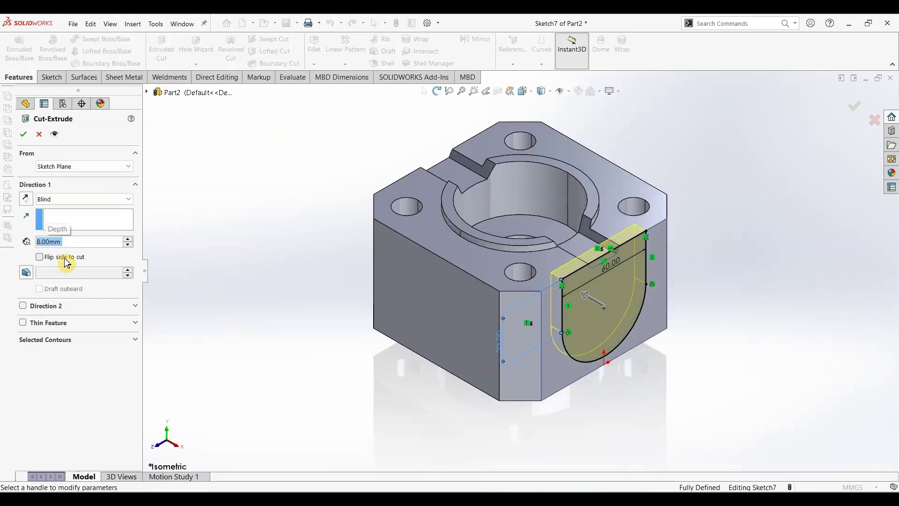
click(28, 137)
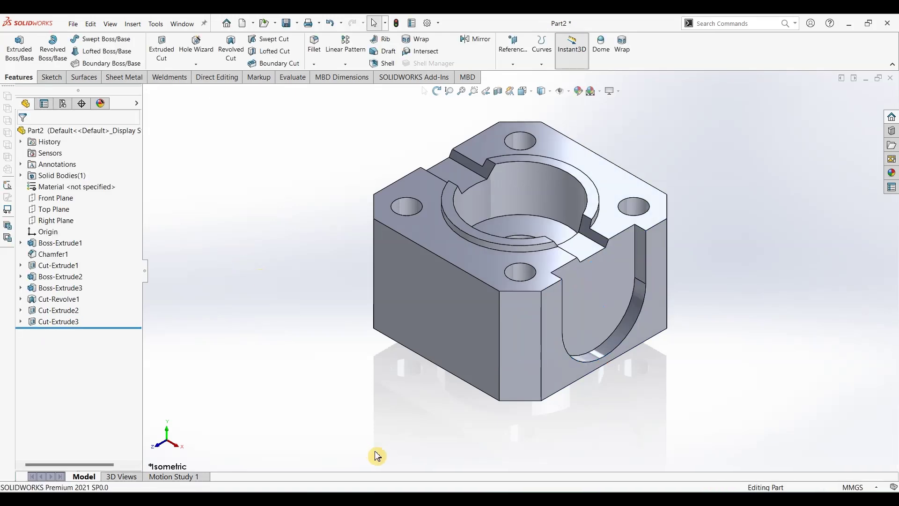
Check the slot's angled wall in the PDF drawing and chamfer the slot's outline edge with 8 mm distance and 60° angle
click(396, 499)
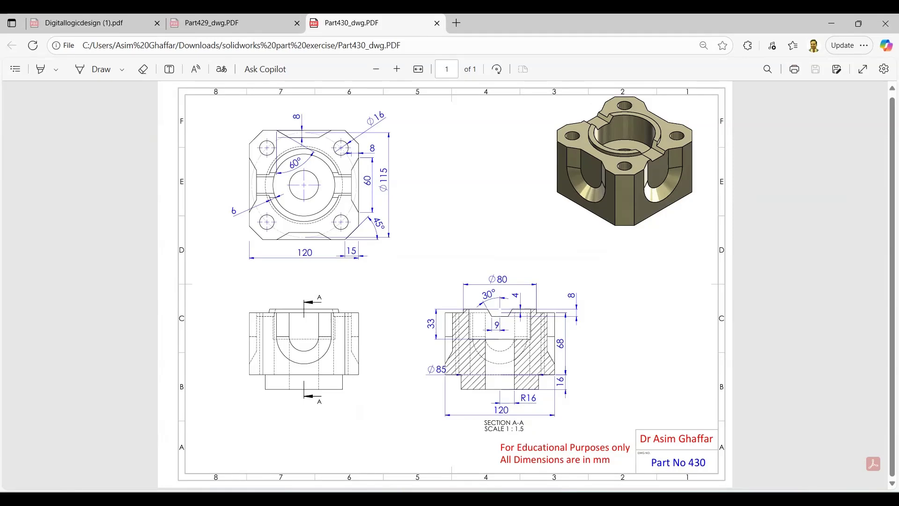
key(alt+Tab)
key(alt+Tab)
click(837, 27)
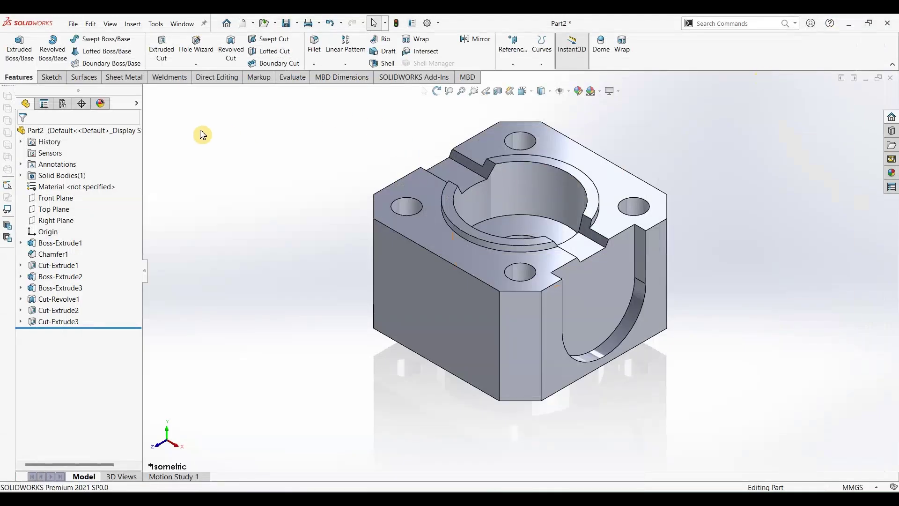
click(314, 64)
click(330, 88)
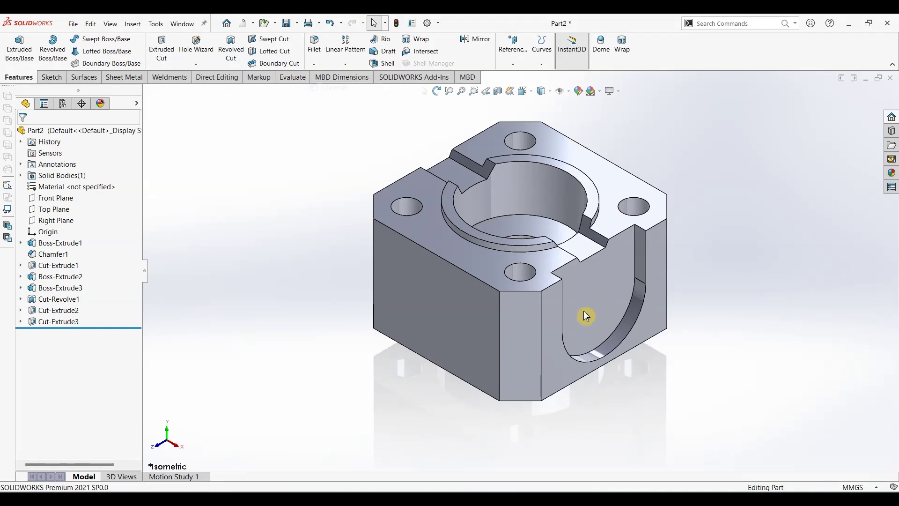
click(637, 265)
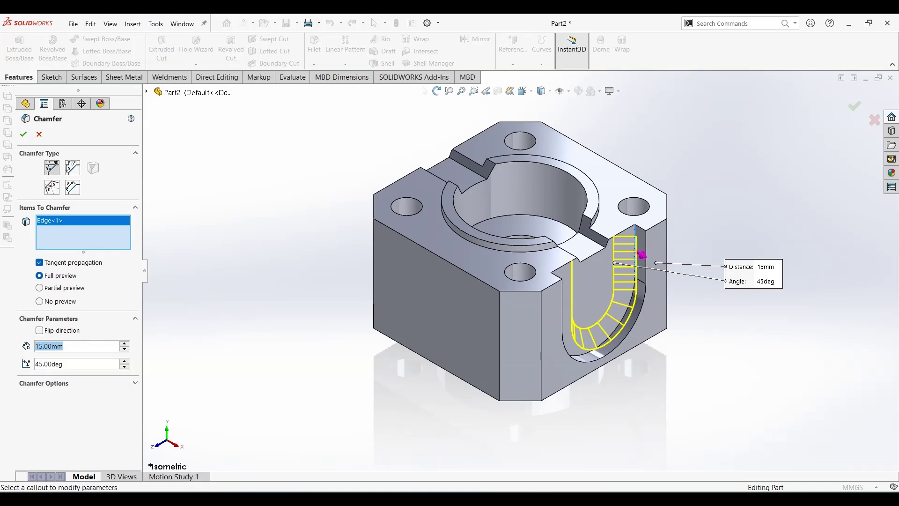
text(8)
key(Tab)
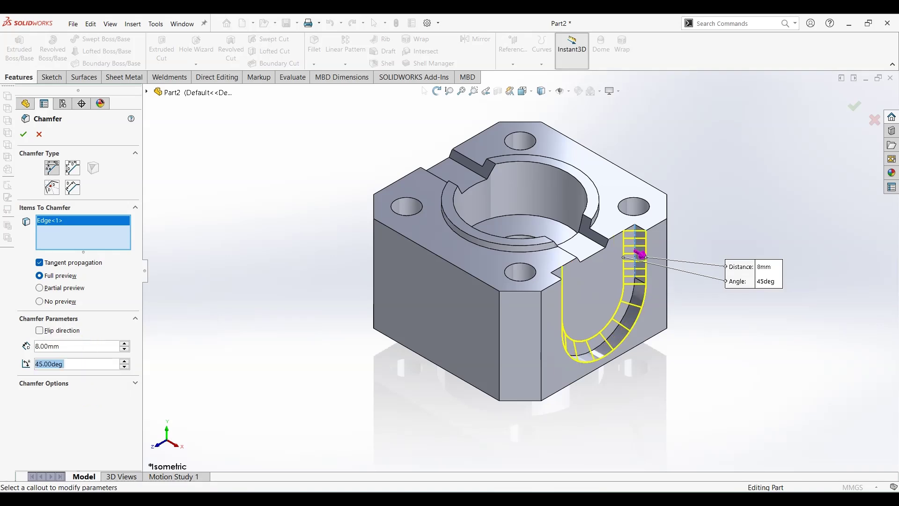
text(60)
key(Return)
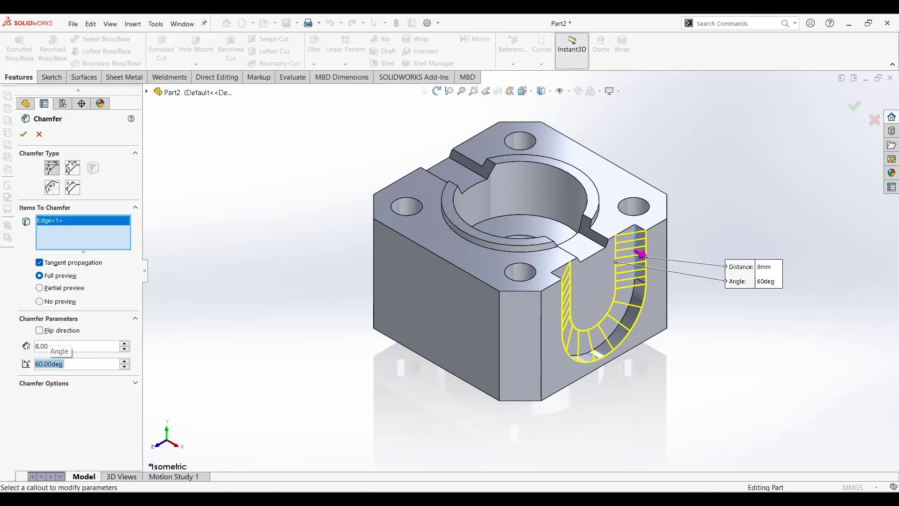
click(23, 133)
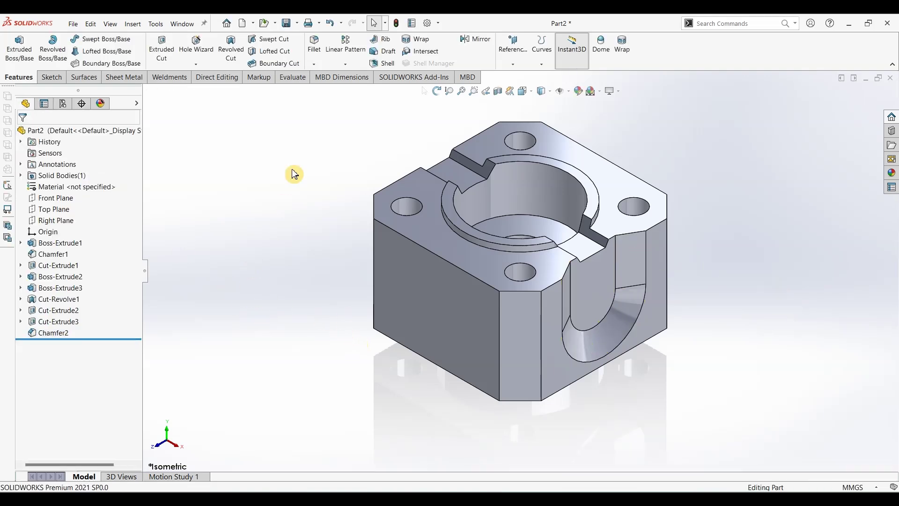
Circular-pattern the U-shaped slot cut and its chamfer around the central bore's edge, with 4 equally spaced instances over 360°
click(346, 65)
click(312, 368)
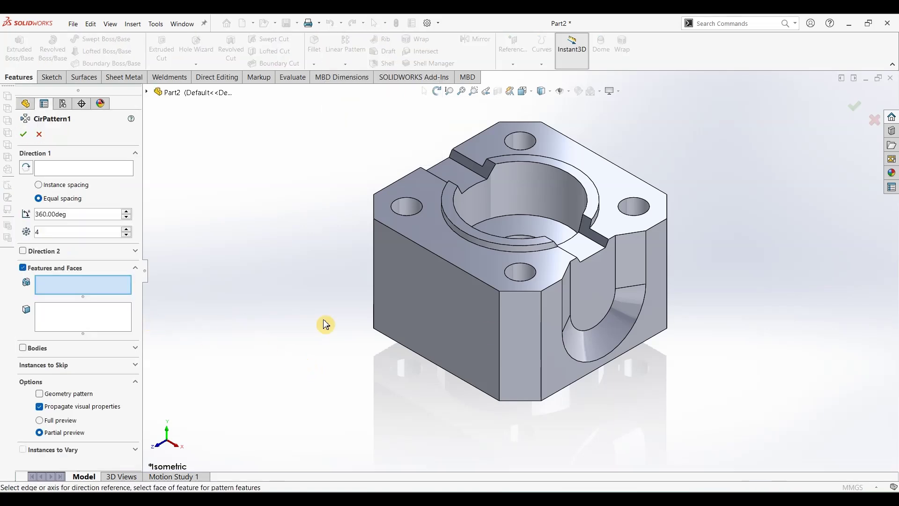
click(605, 283)
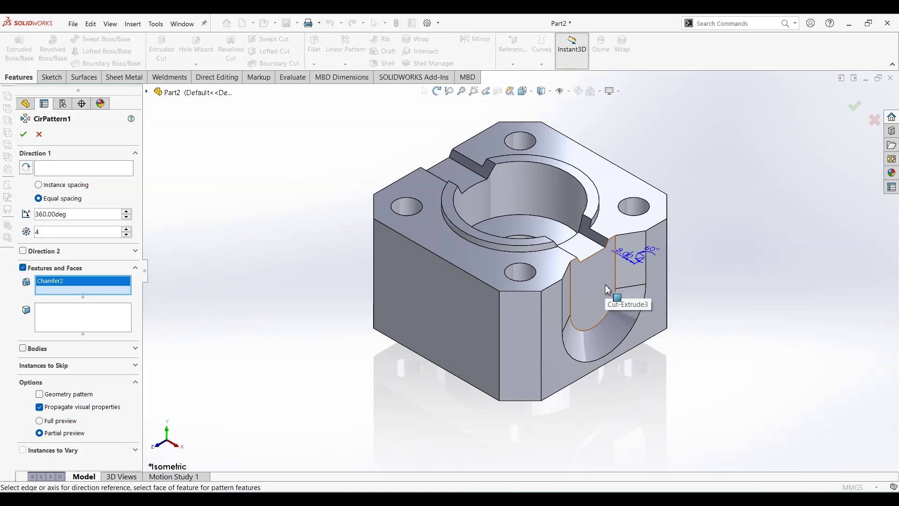
click(611, 314)
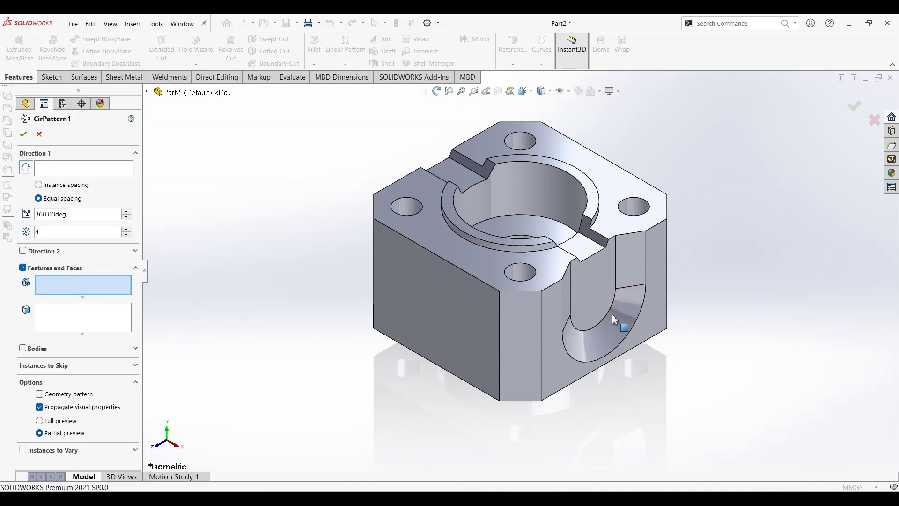
click(611, 313)
click(604, 285)
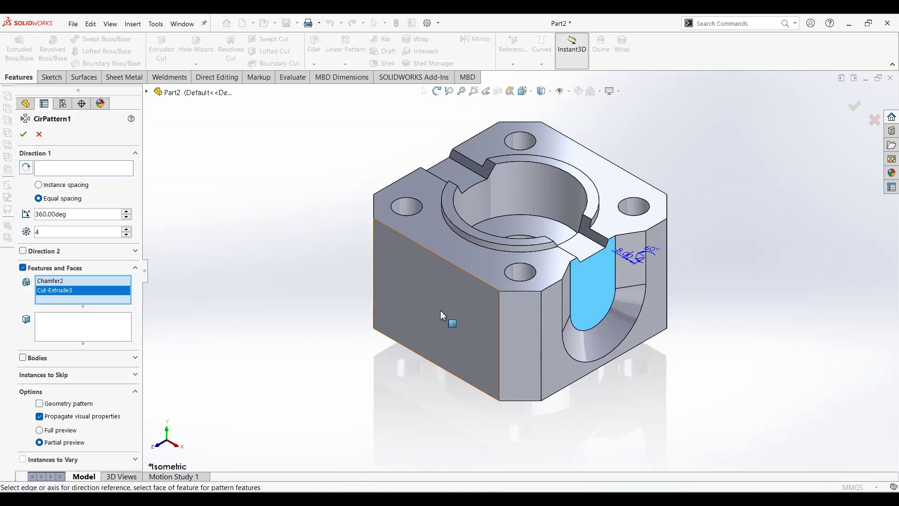
click(327, 283)
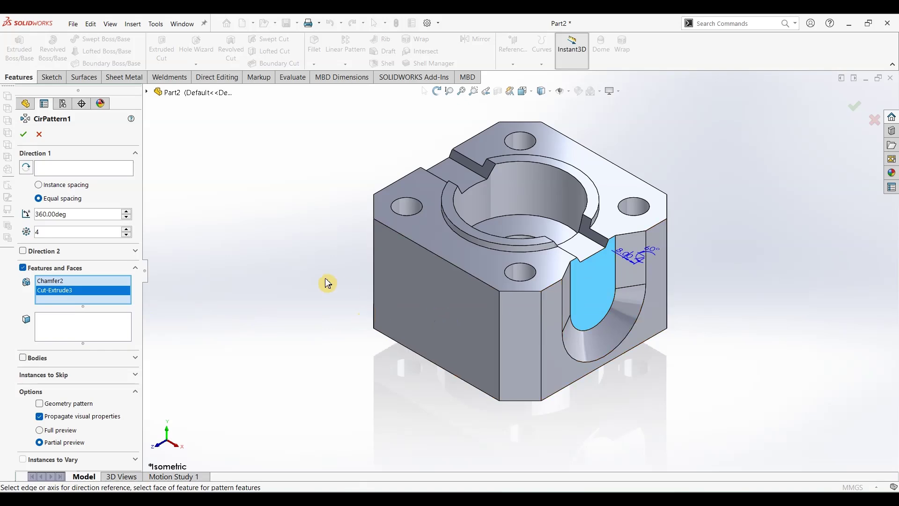
click(94, 169)
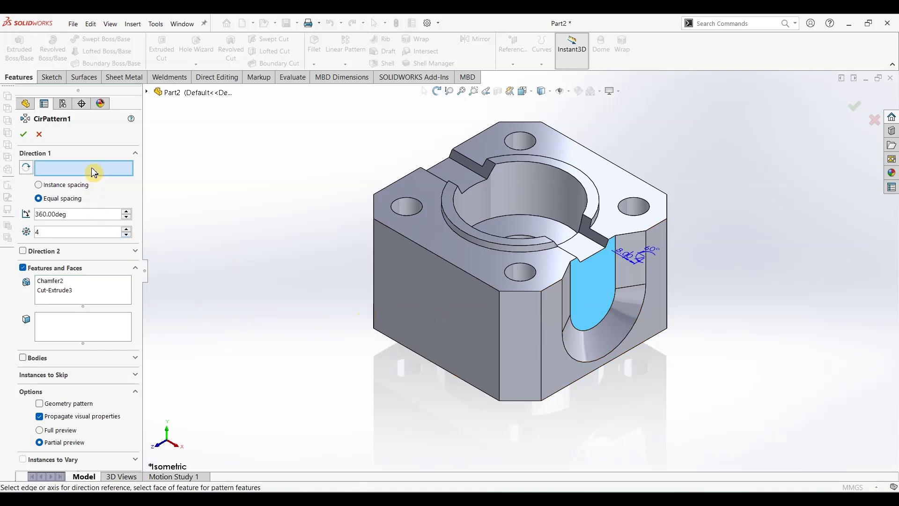
click(458, 215)
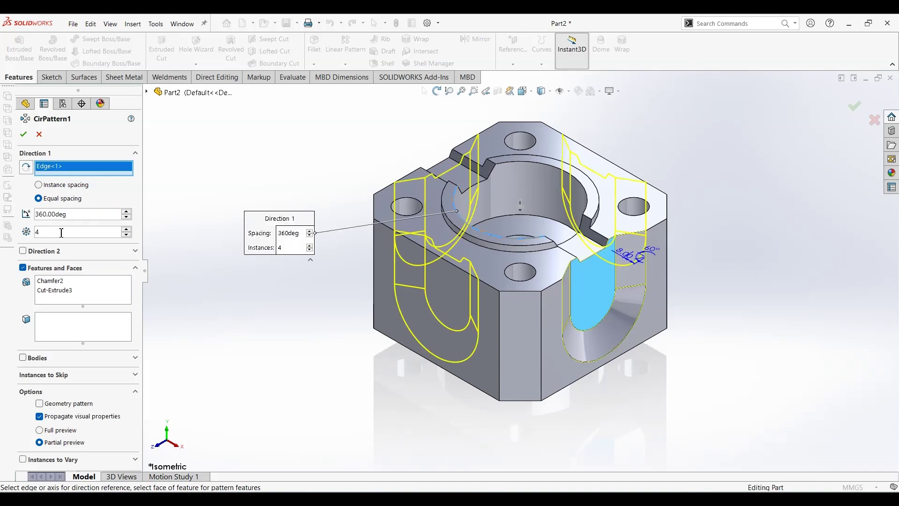
click(23, 134)
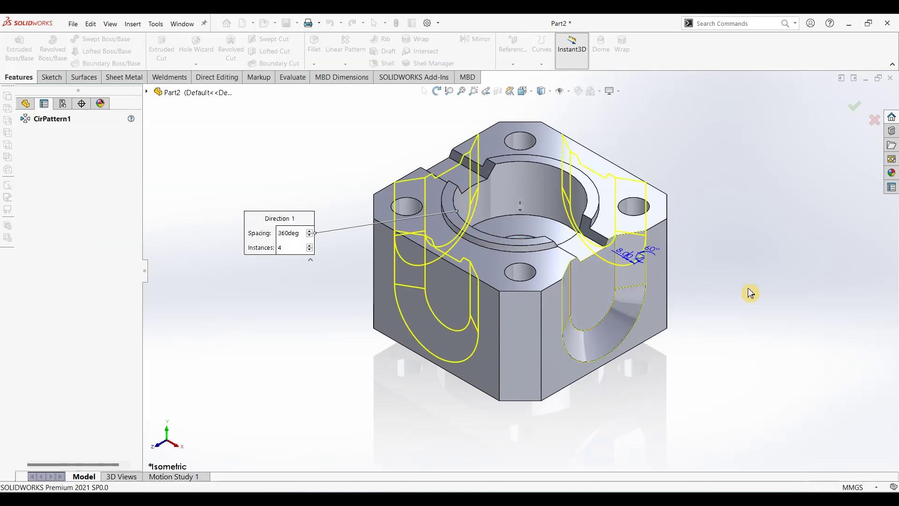
Apply the polished steel appearance from the Metal > Steel category to the whole part
click(890, 174)
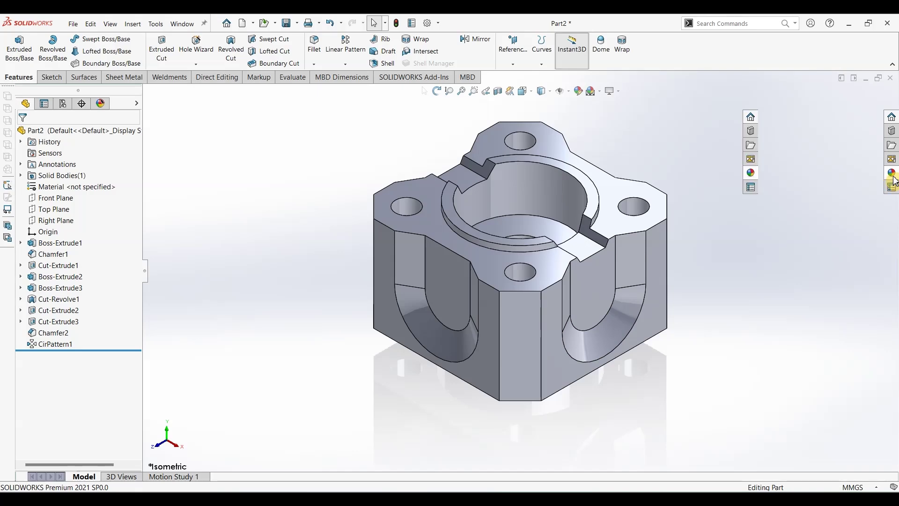
click(796, 269)
double_click(799, 272)
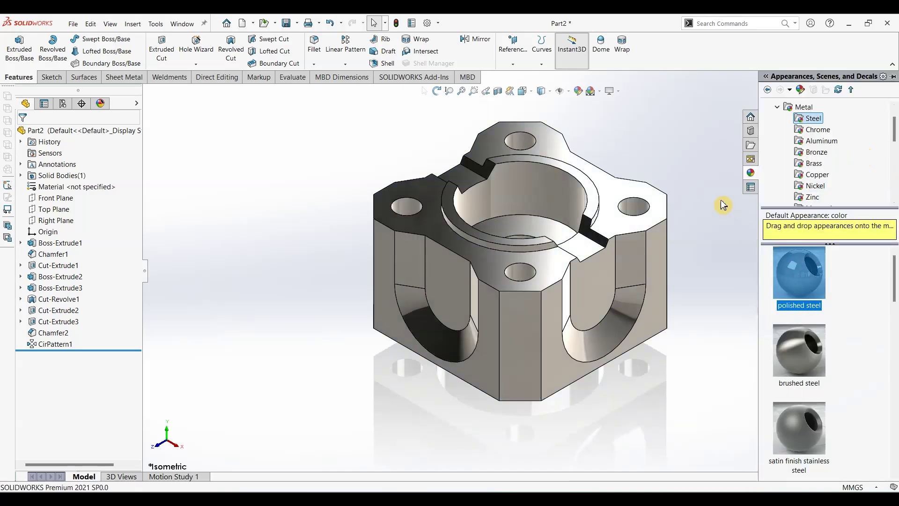
Change the scene to a plain white background and view the finished part from a slightly different angle
click(600, 91)
click(605, 117)
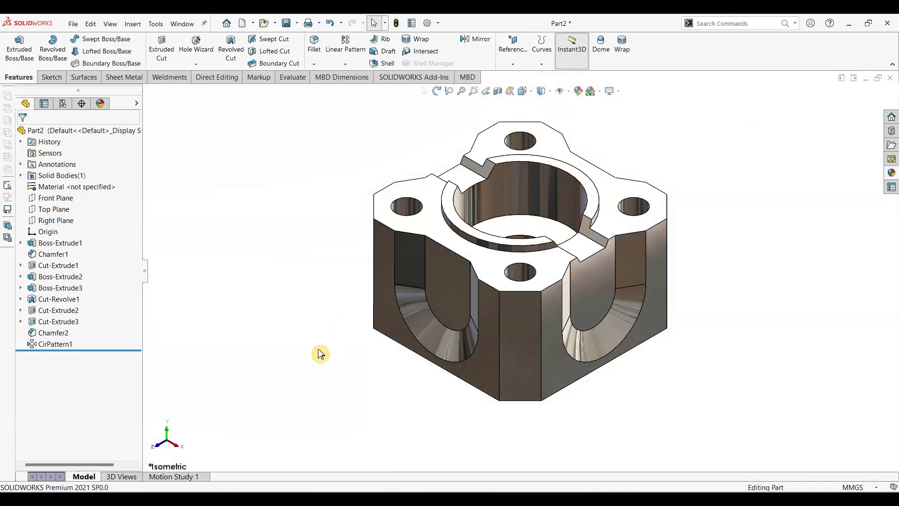
middle_drag(328, 405, 340, 438)
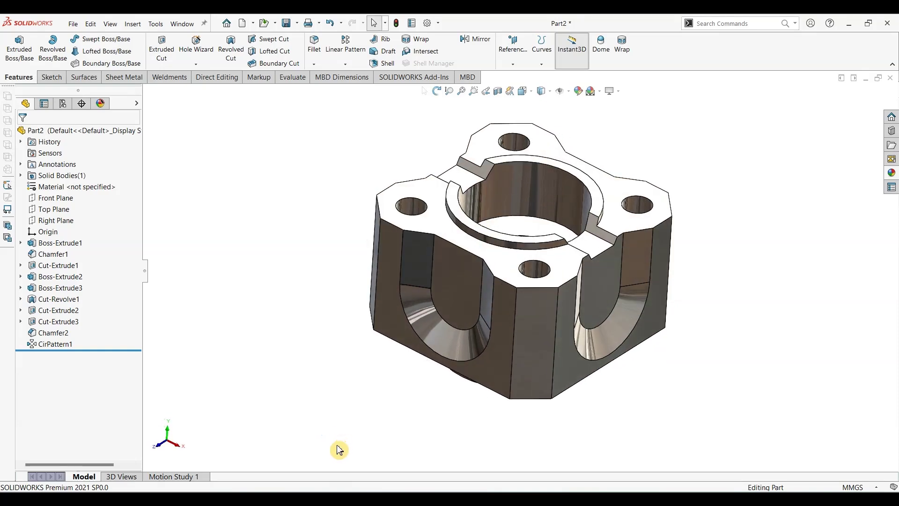